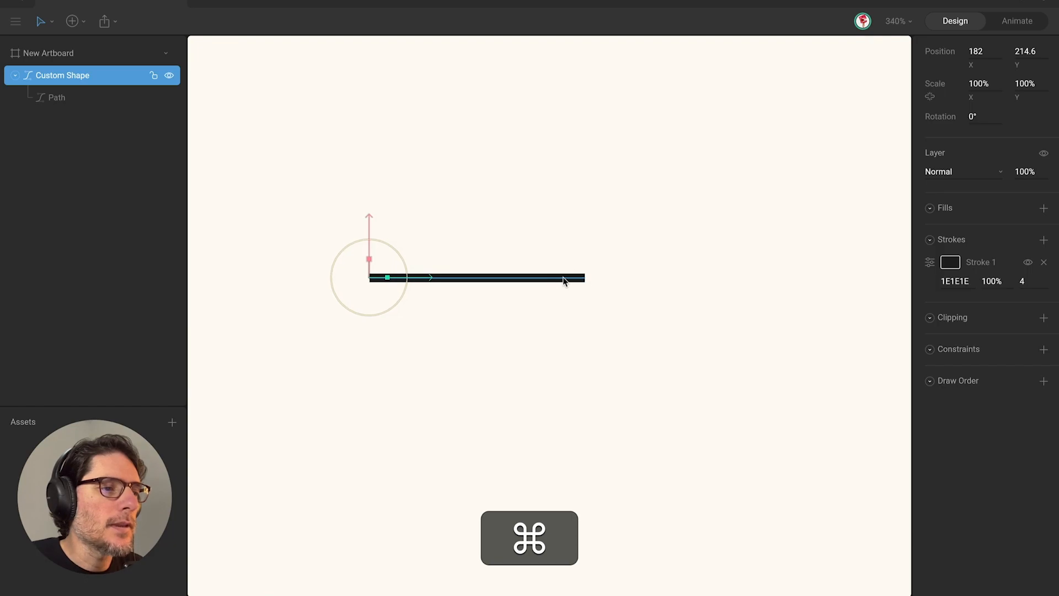
Step: Give the line's stroke rounded caps and move the line to X 200, Y 250
{"action": "left_click", "coordinate": [931, 263]}
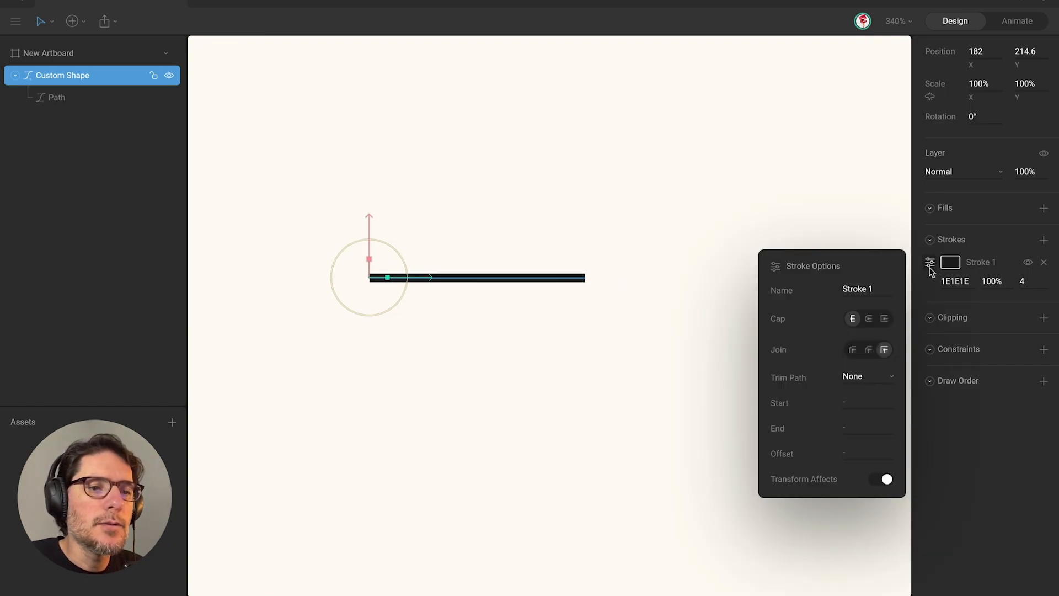
{"action": "left_click", "coordinate": [626, 356]}
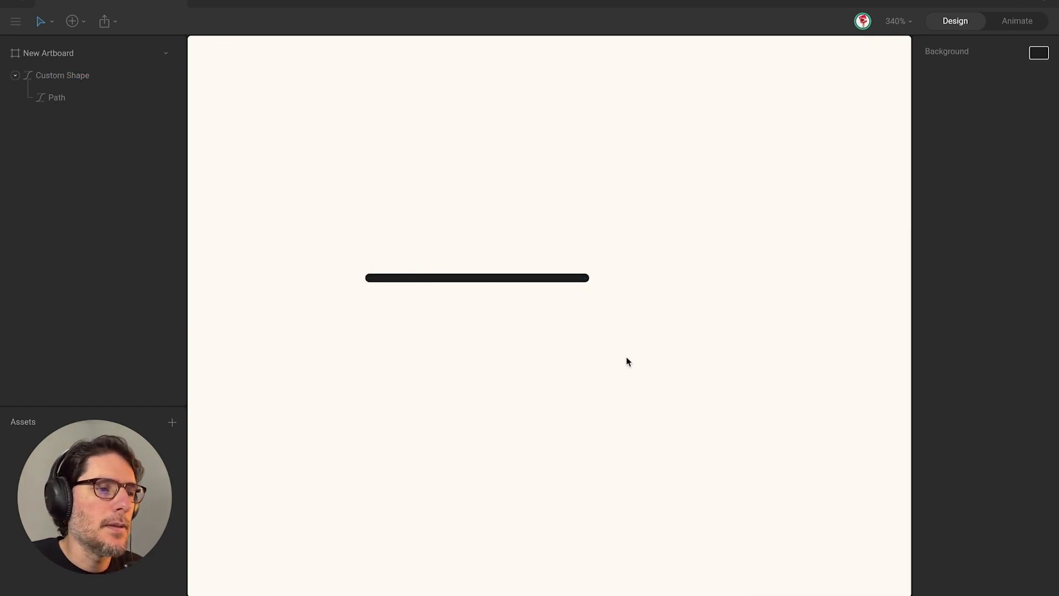
{"action": "scroll", "coordinate": [621, 347], "scroll_direction": "down", "scroll_amount": 5}
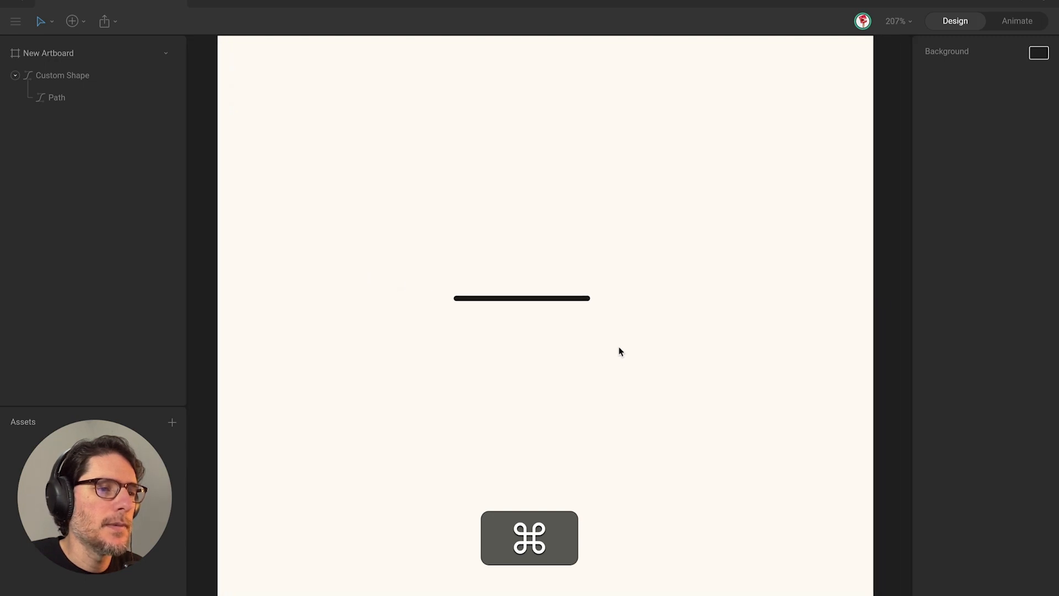
{"action": "left_click_drag", "start_coordinate": [544, 298], "coordinate": [565, 343]}
{"action": "double_click", "coordinate": [565, 343]}
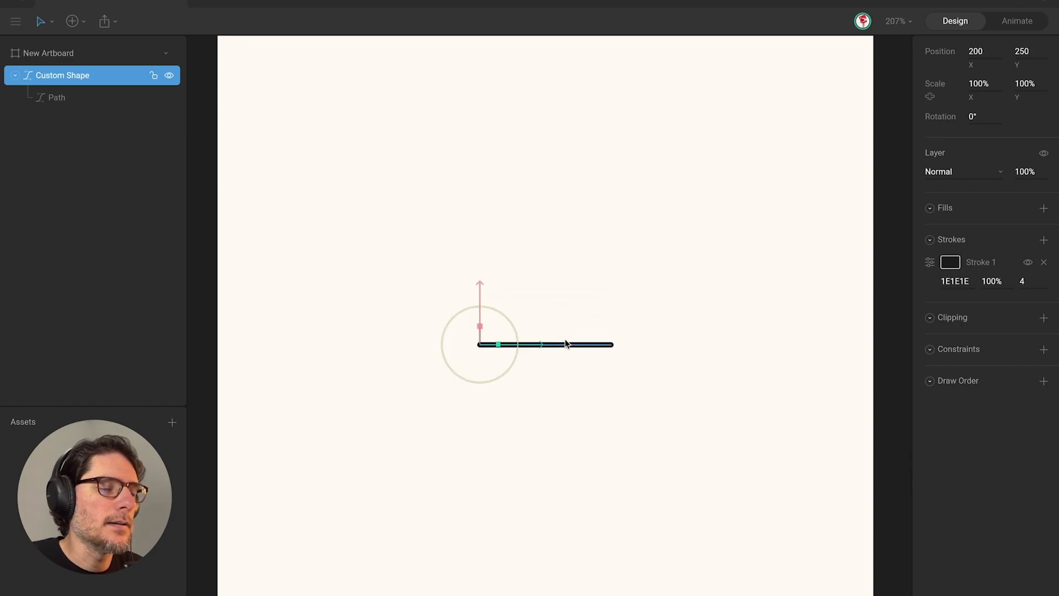
{"action": "scroll", "coordinate": [620, 359], "scroll_direction": "up", "scroll_amount": 3}
{"action": "left_click", "coordinate": [645, 352]}
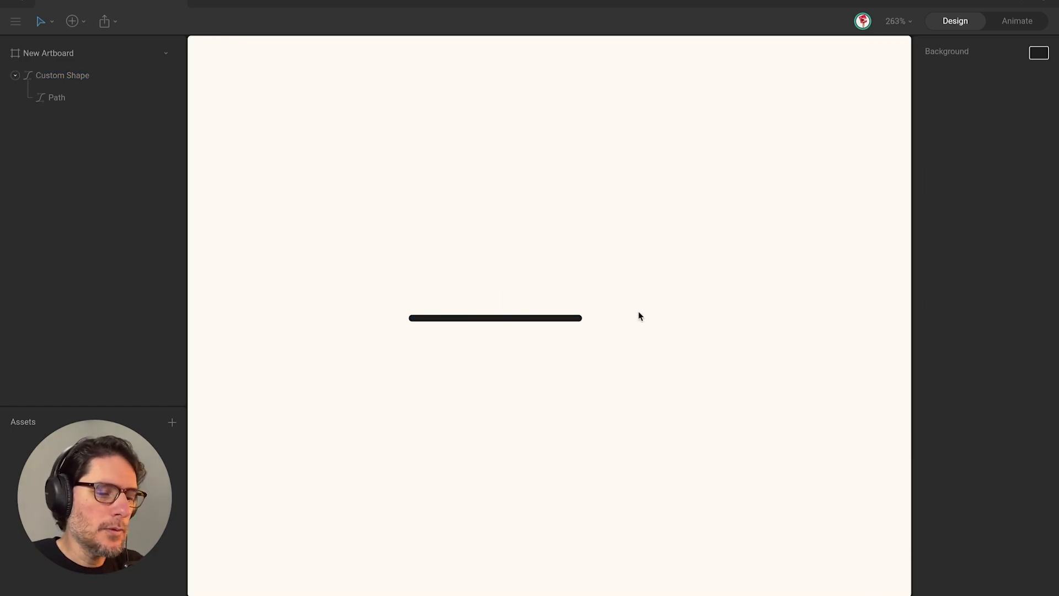
Step: Draw a circle beside the line's right end and set its size to 40 × 40
{"action": "key", "text": "o"}
{"action": "left_click_drag", "start_coordinate": [630, 226], "coordinate": [690, 304]}
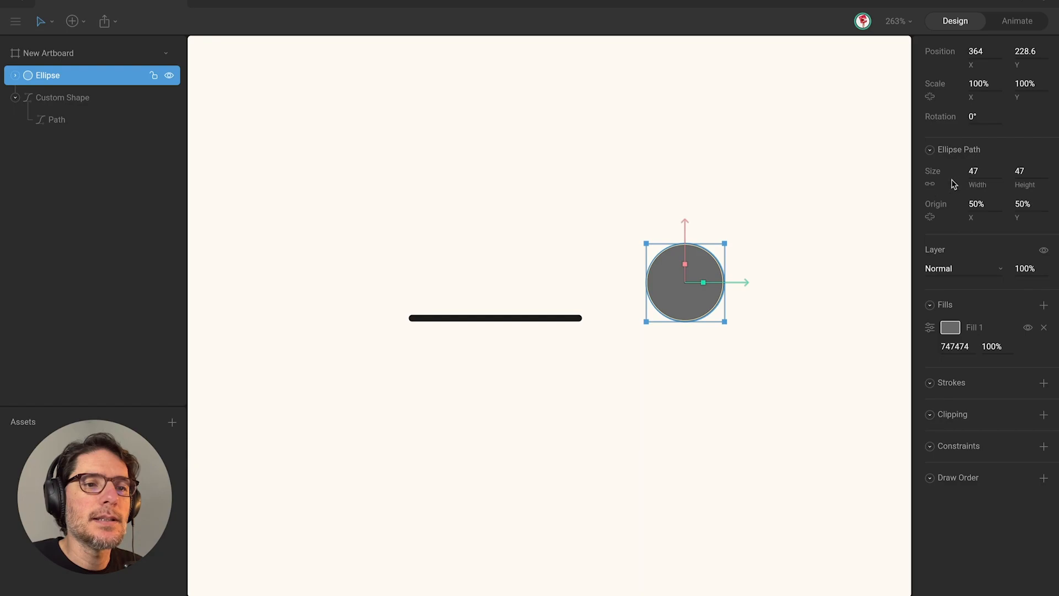
{"action": "type", "text": "40"}
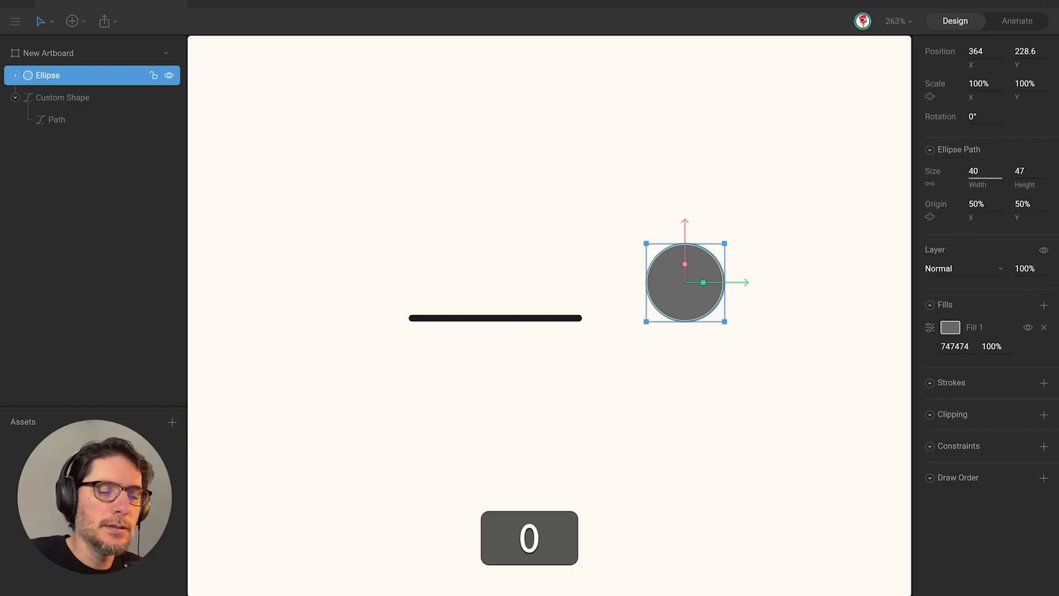
{"action": "key", "text": "Return"}
Step: Add a stroke to the circle in the line's dark colour 1E1E1E with a thickness of 4
{"action": "left_click", "coordinate": [1043, 384]}
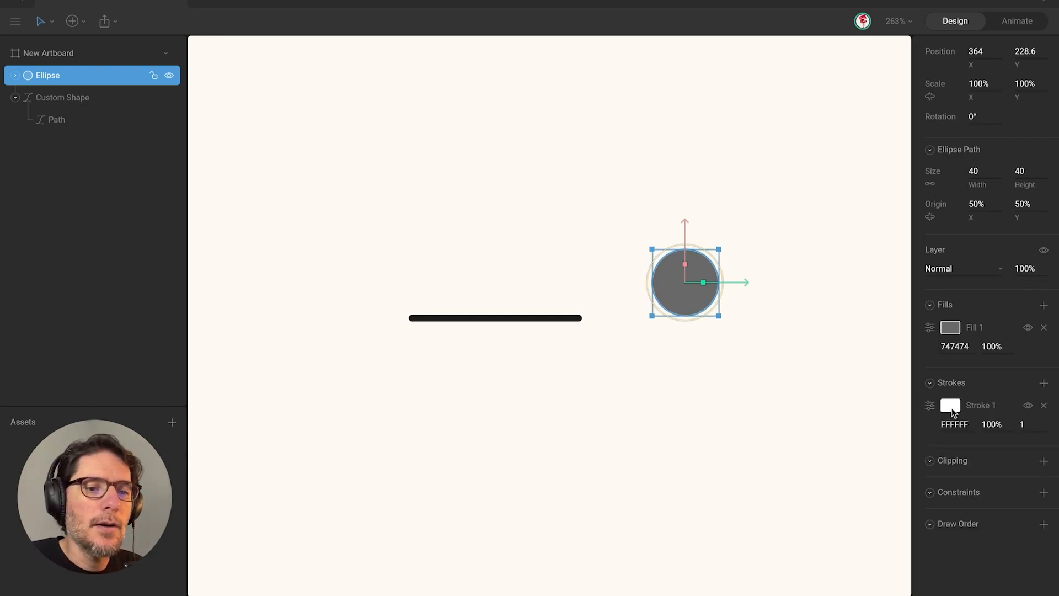
{"action": "left_click", "coordinate": [950, 406]}
{"action": "left_click", "coordinate": [834, 497]}
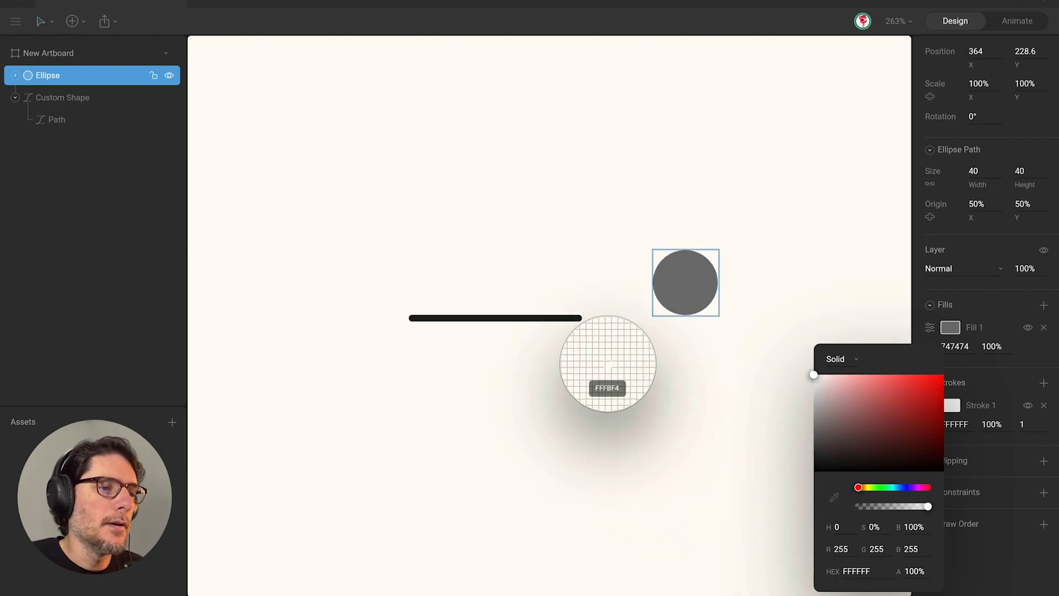
{"action": "left_click", "coordinate": [553, 320]}
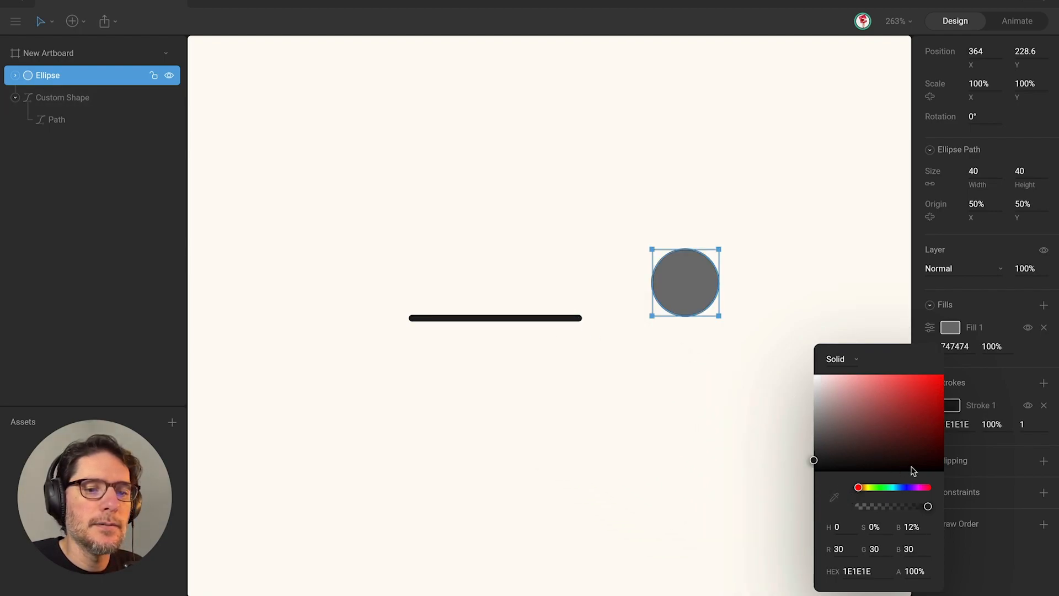
{"action": "left_click", "coordinate": [1026, 423]}
{"action": "type", "text": "4"}
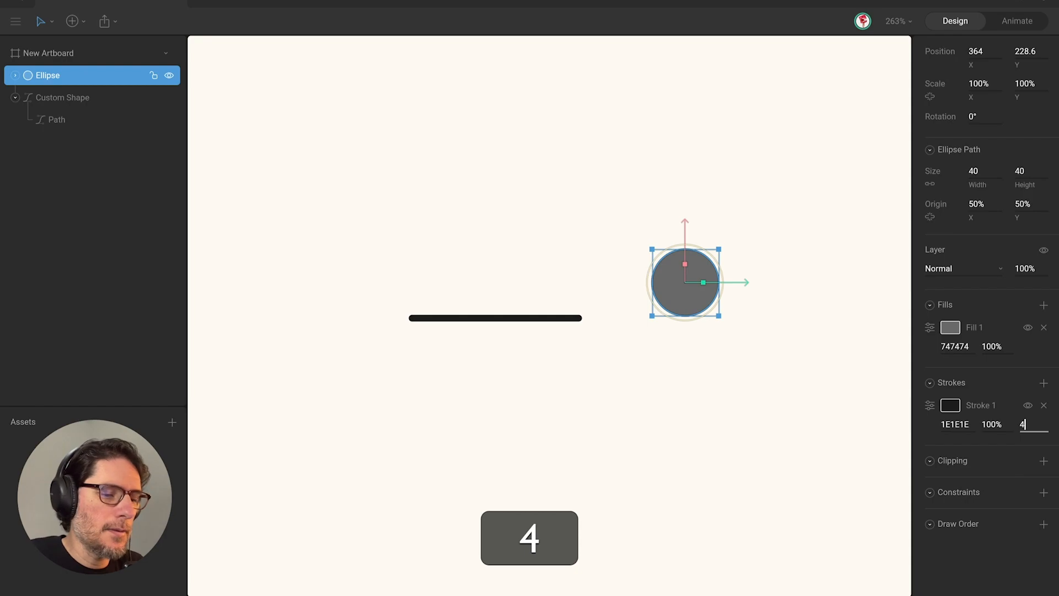
{"action": "key", "text": "Return"}
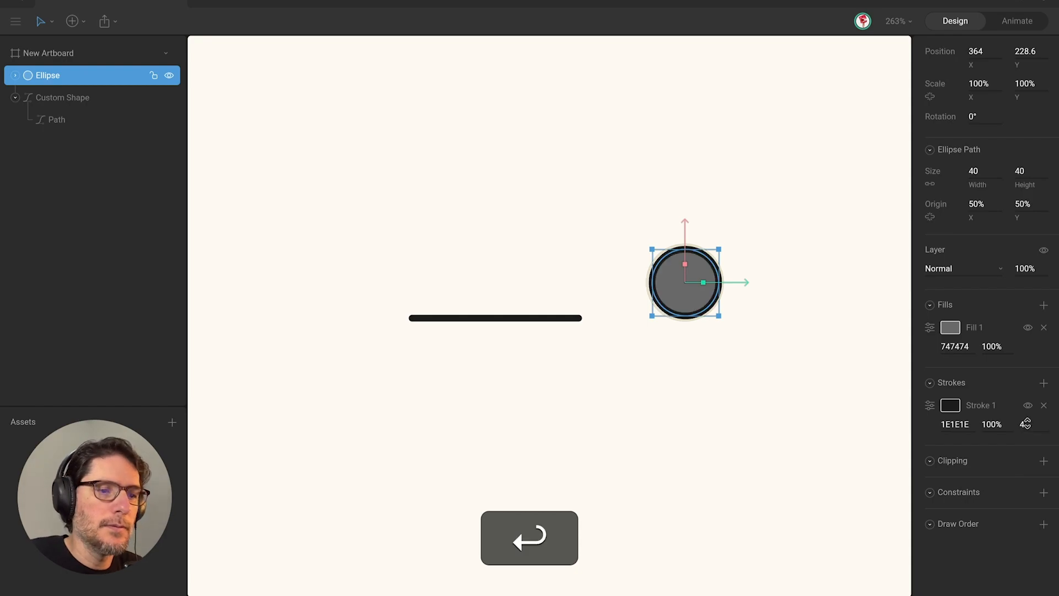
Step: Fill the circle with the artboard's cream colour FFFBF4 and move it level with the line, to about X 346, Y 250
{"action": "left_click", "coordinate": [949, 328]}
{"action": "left_click", "coordinate": [798, 466]}
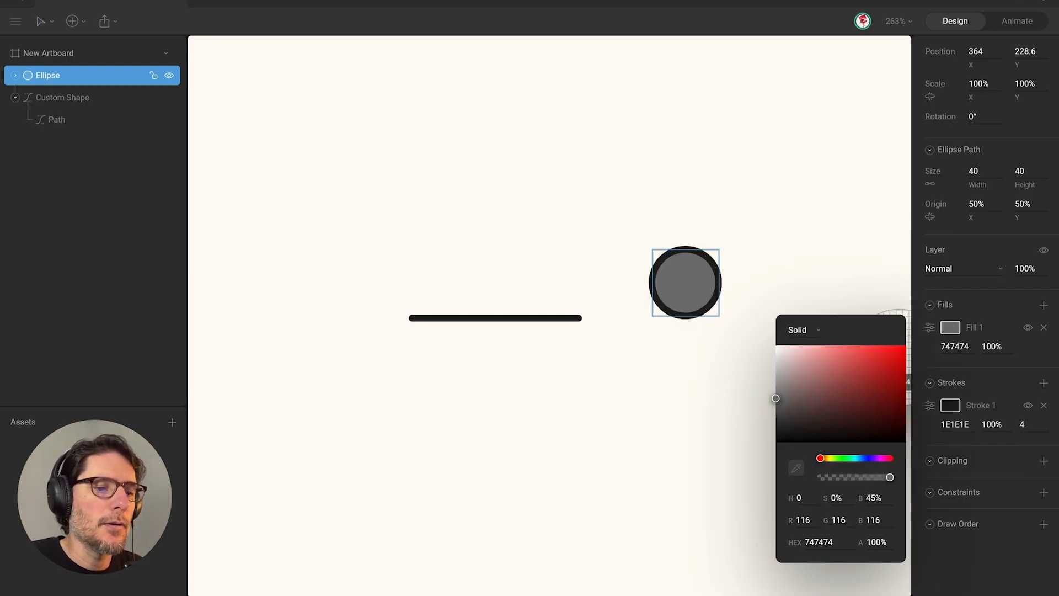
{"action": "left_click", "coordinate": [659, 422]}
{"action": "left_click", "coordinate": [686, 296]}
{"action": "left_click_drag", "start_coordinate": [685, 303], "coordinate": [657, 327]}
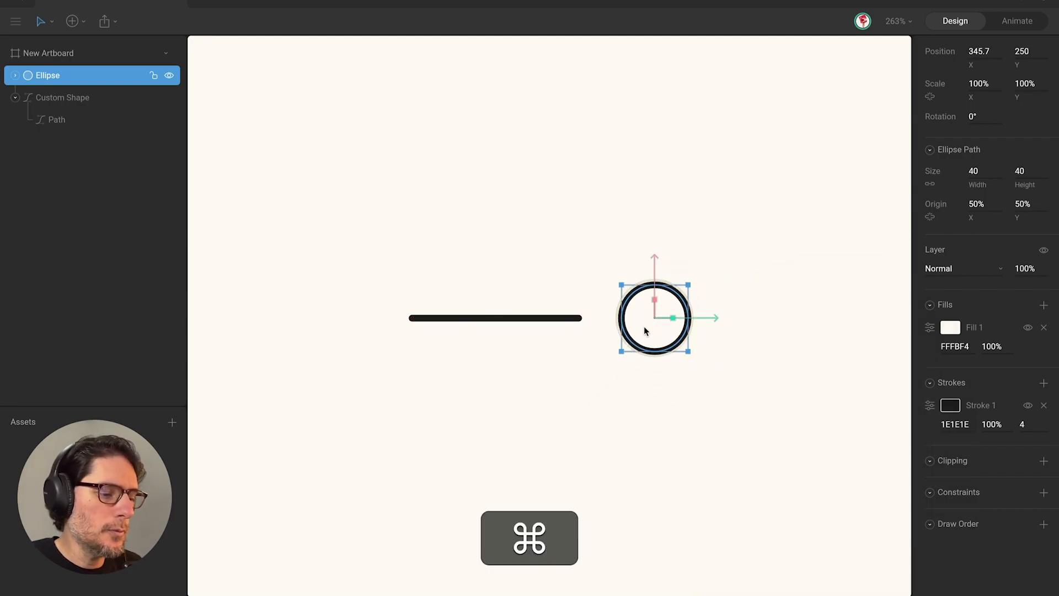
Step: Duplicate the circle in place
{"action": "key", "text": "super+d"}
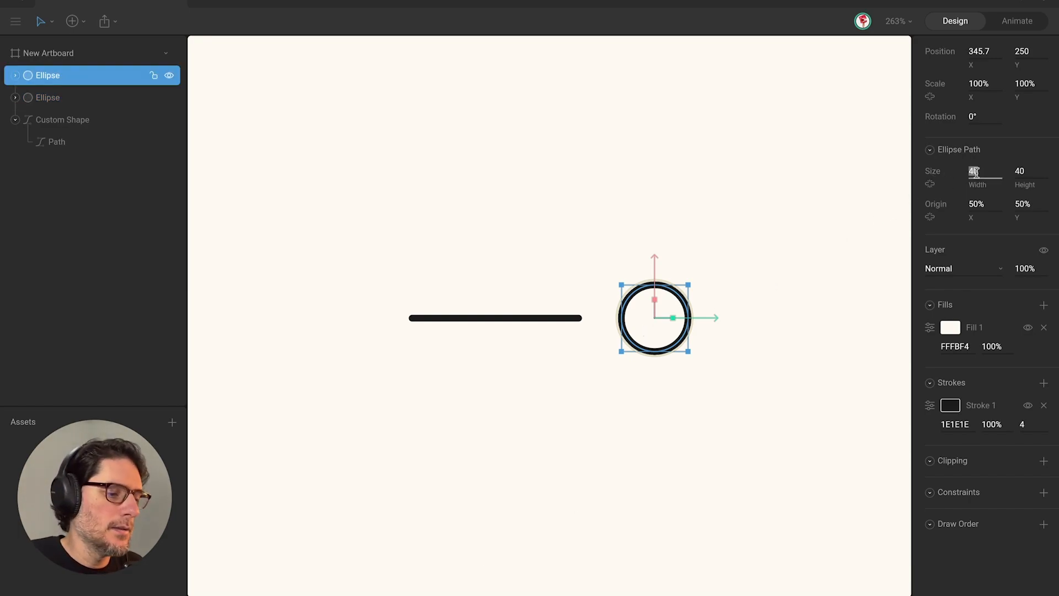
{"action": "type", "text": "20"}
{"action": "key", "text": "Return"}
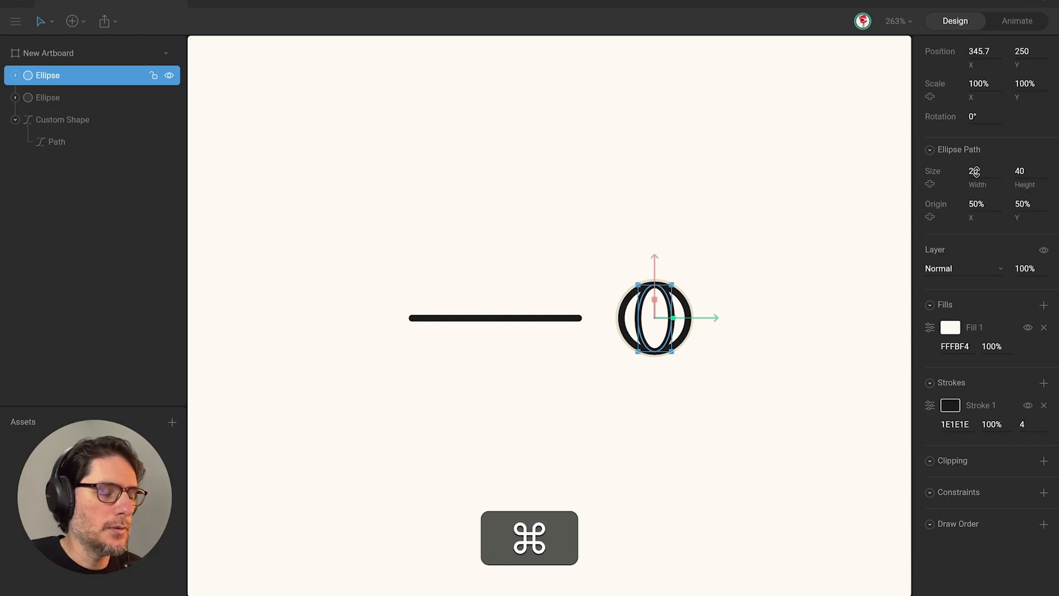
{"action": "key", "text": "super+z"}
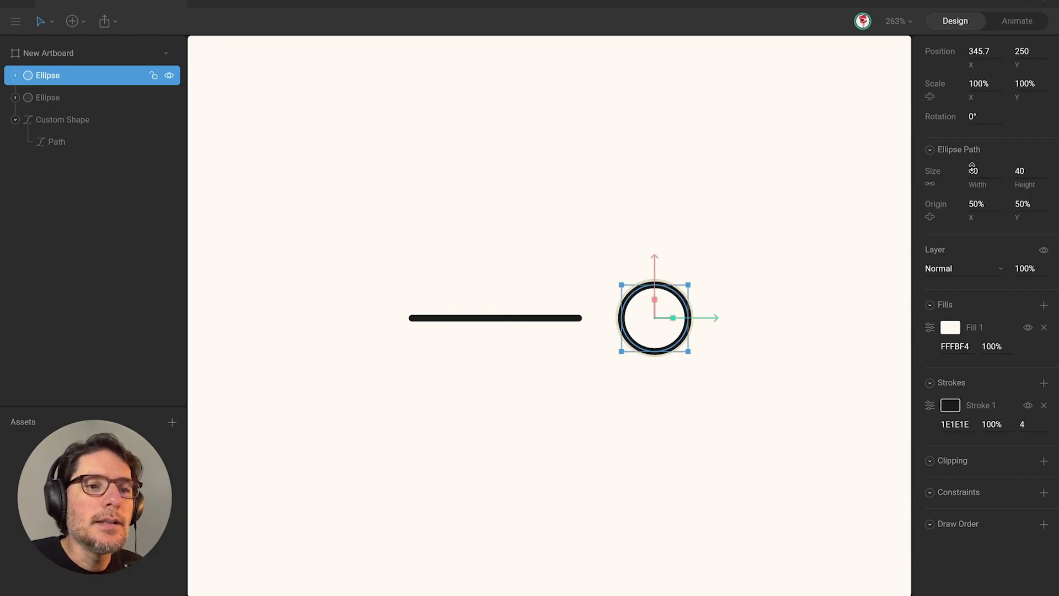
Step: Resize the duplicated circle to 20 × 20 with its width and height linked
{"action": "type", "text": "2"}
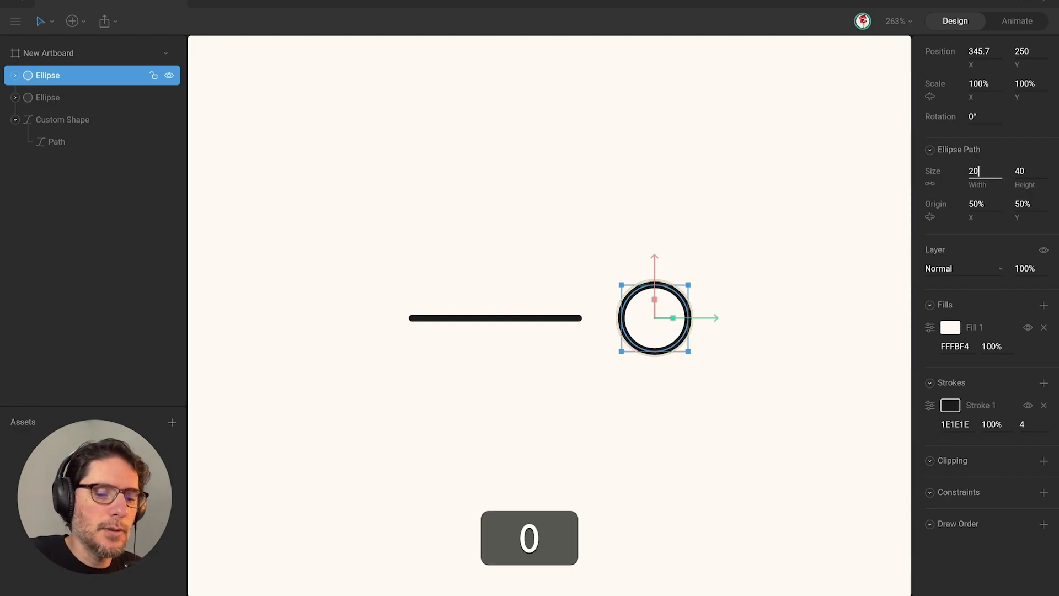
{"action": "type", "text": "0"}
{"action": "key", "text": "Return"}
Step: Remove the small circle's stroke and fill it with the outline's dark colour 1E1E1E
{"action": "left_click", "coordinate": [1043, 406]}
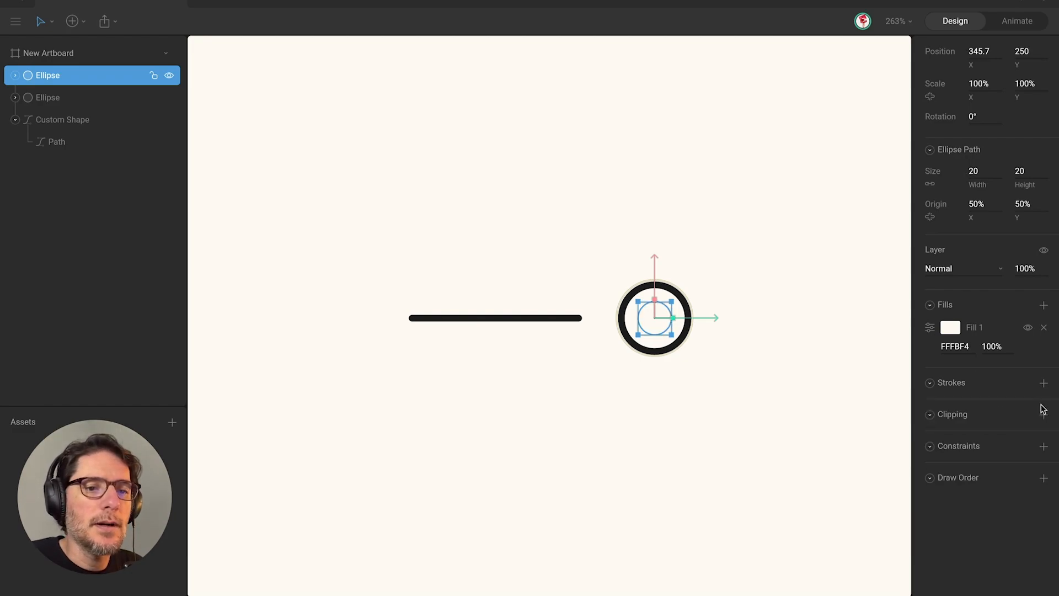
{"action": "left_click", "coordinate": [958, 334]}
{"action": "left_click", "coordinate": [796, 468]}
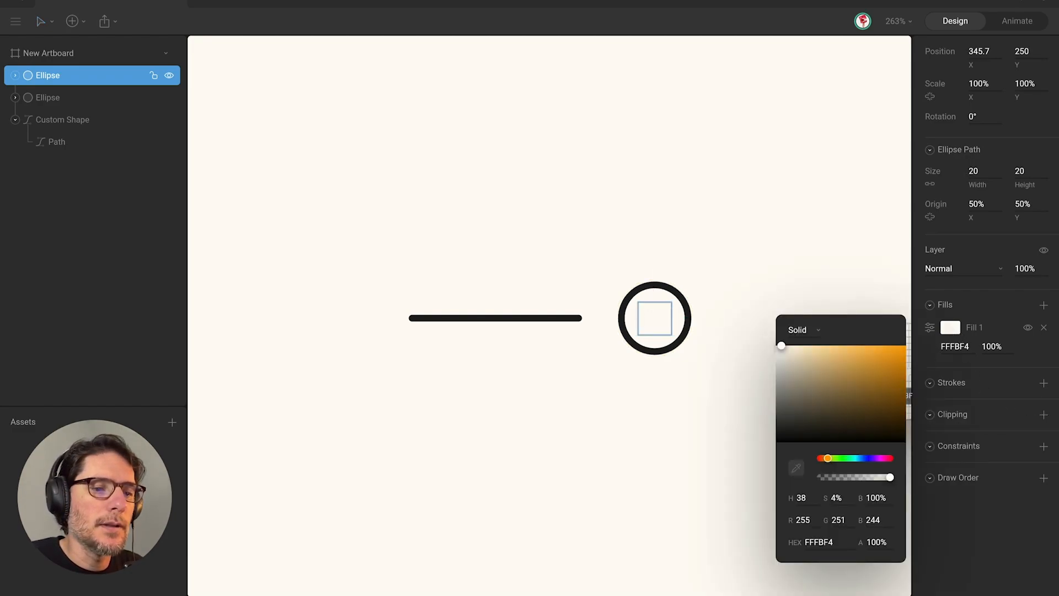
{"action": "left_click", "coordinate": [637, 346]}
{"action": "left_click", "coordinate": [653, 400]}
Step: Group the two concentric circles and name the group RB
{"action": "scroll", "coordinate": [653, 399], "scroll_direction": "down", "scroll_amount": 3}
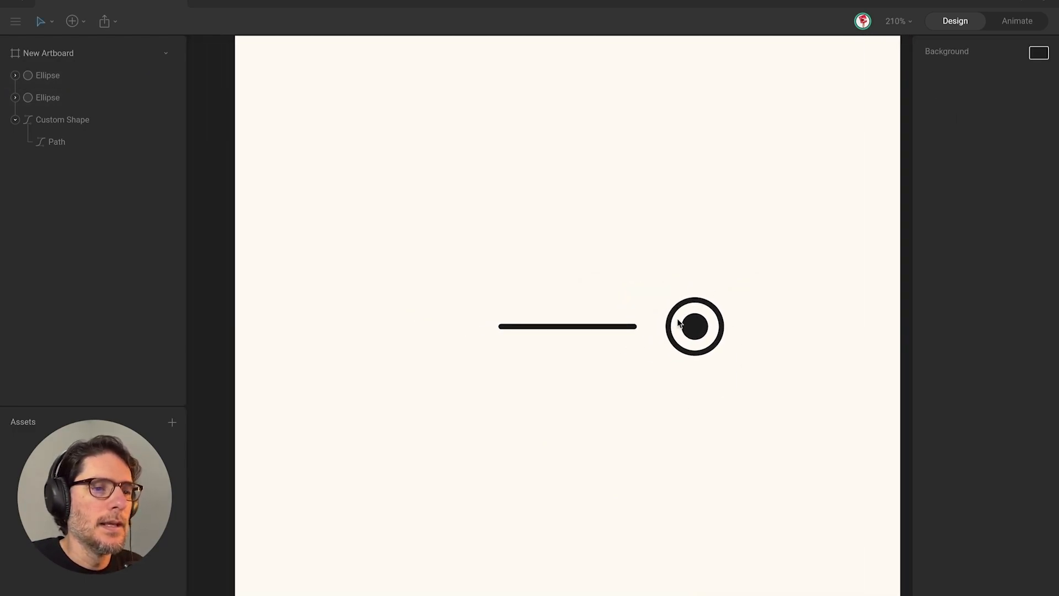
{"action": "left_click_drag", "start_coordinate": [751, 286], "coordinate": [679, 370]}
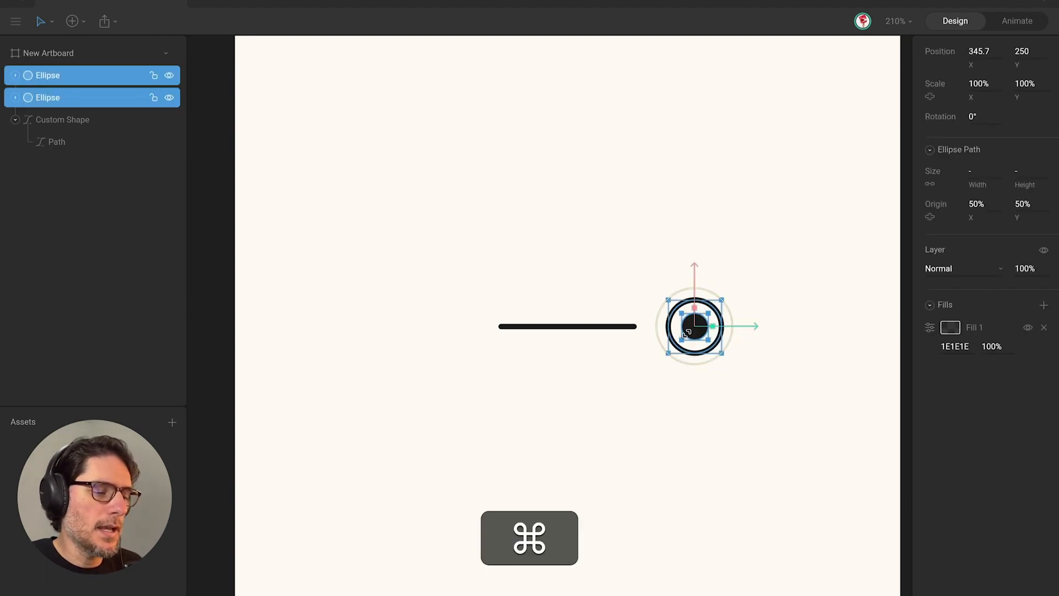
{"action": "key", "text": "super+g"}
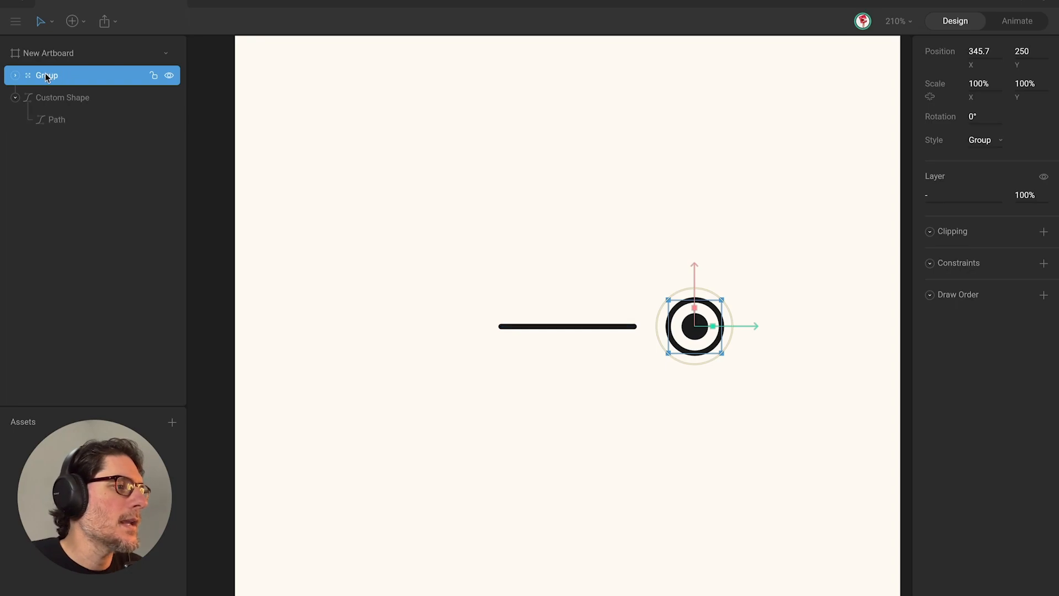
{"action": "type", "text": "RB"}
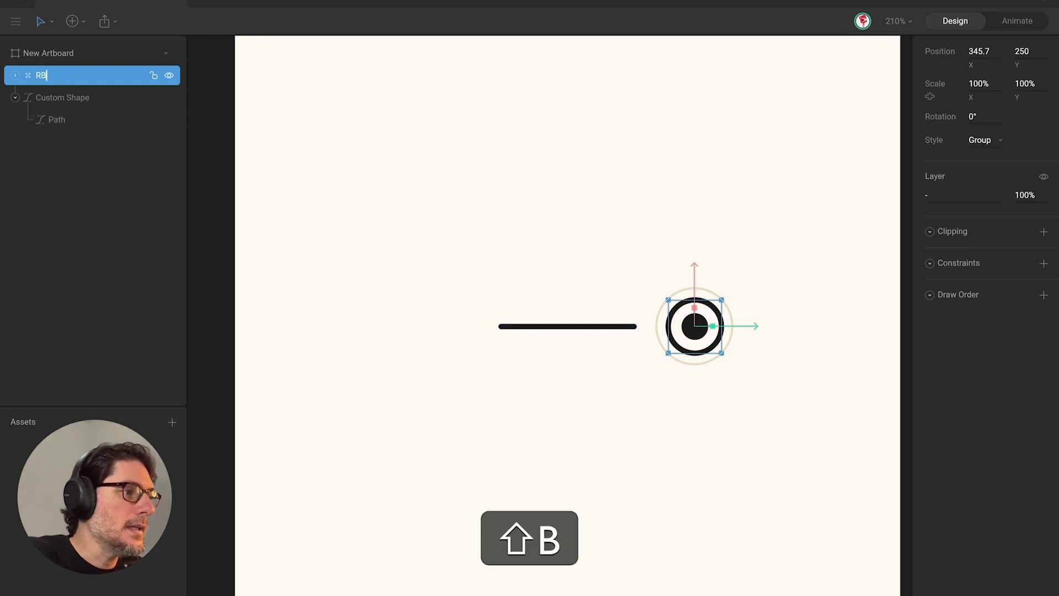
Step: Rename the line's custom shape as LIne
{"action": "left_click", "coordinate": [547, 326]}
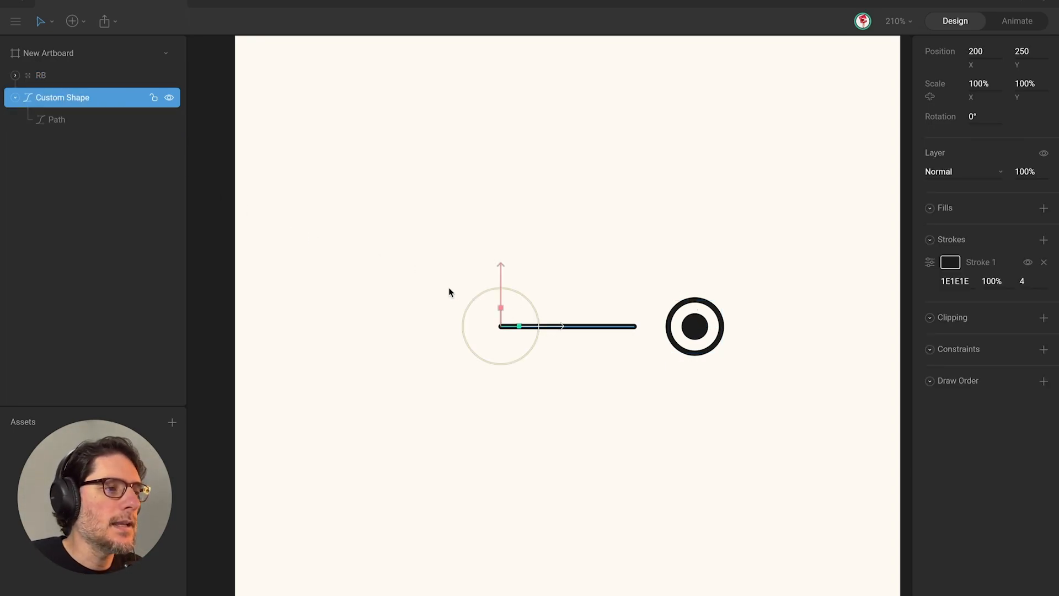
{"action": "type", "text": "Line"}
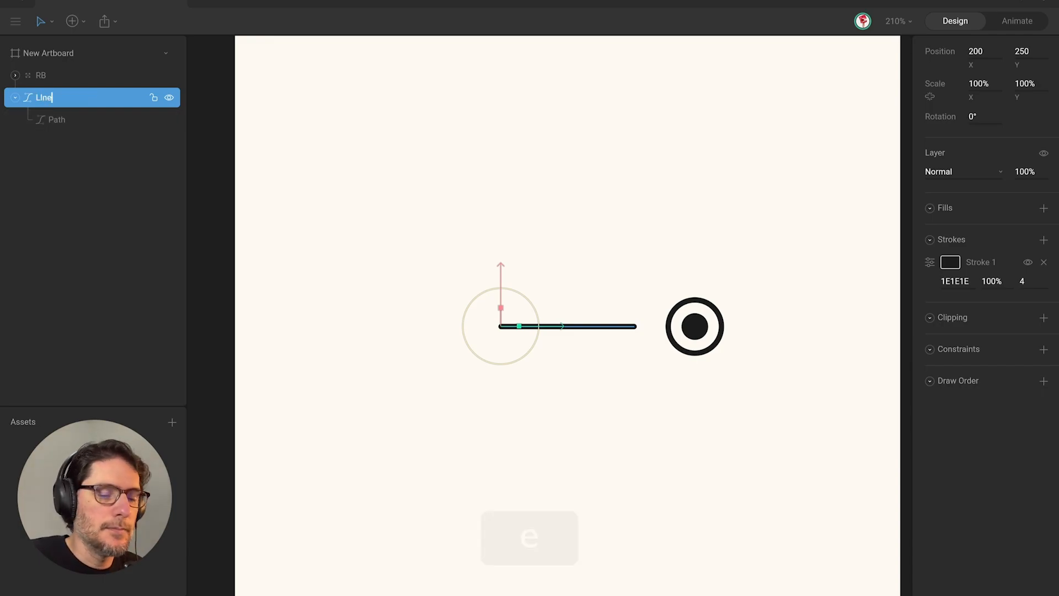
{"action": "key", "text": "Return"}
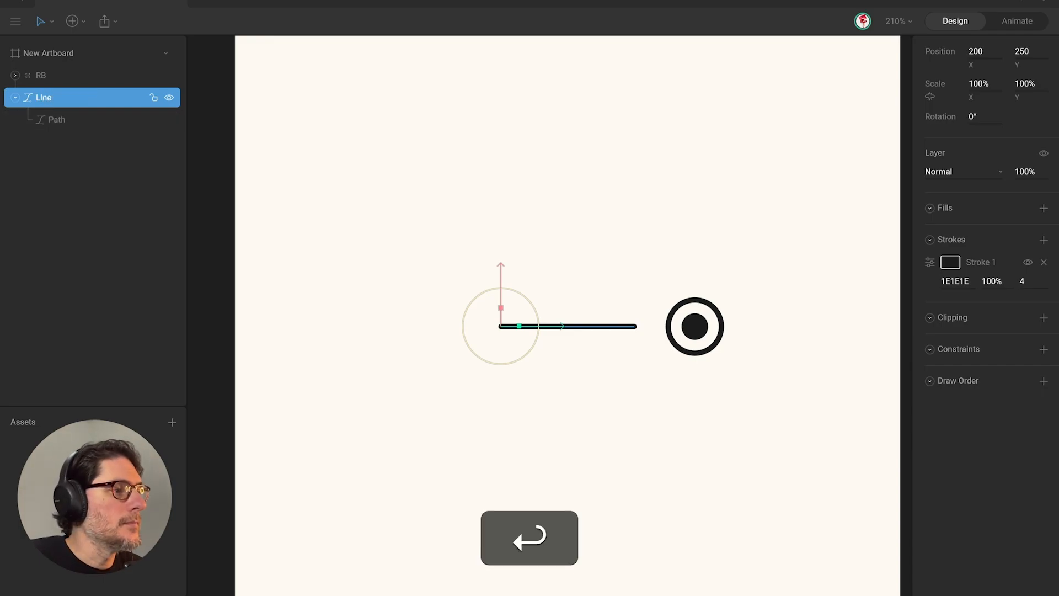
{"action": "left_click", "coordinate": [615, 339]}
Step: Move the RB group horizontally onto the middle of the line
{"action": "left_click", "coordinate": [694, 335]}
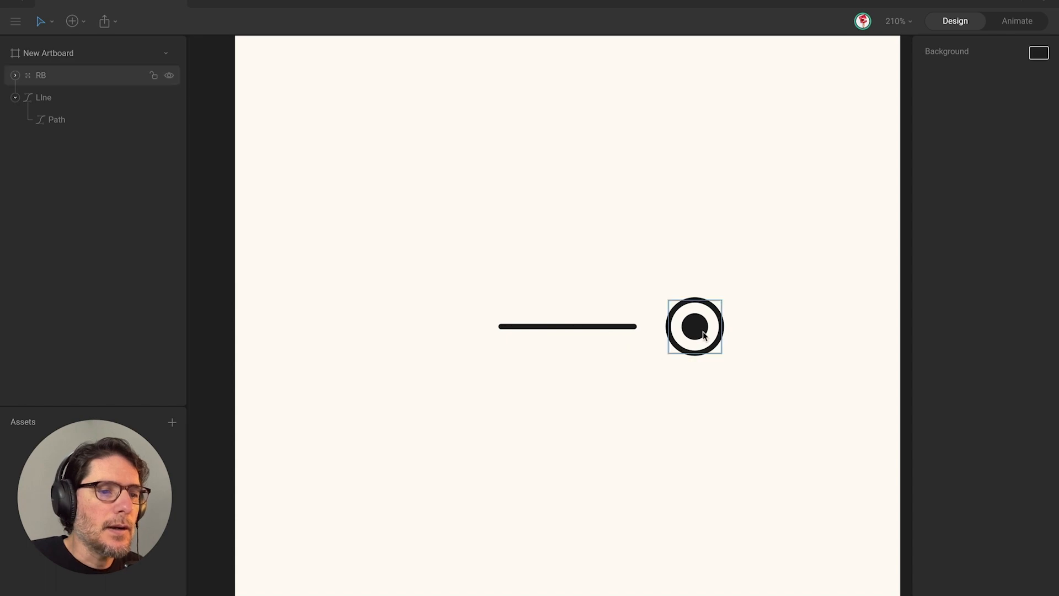
{"action": "left_click_drag", "start_coordinate": [694, 335], "coordinate": [568, 338]}
{"action": "left_click", "coordinate": [580, 429]}
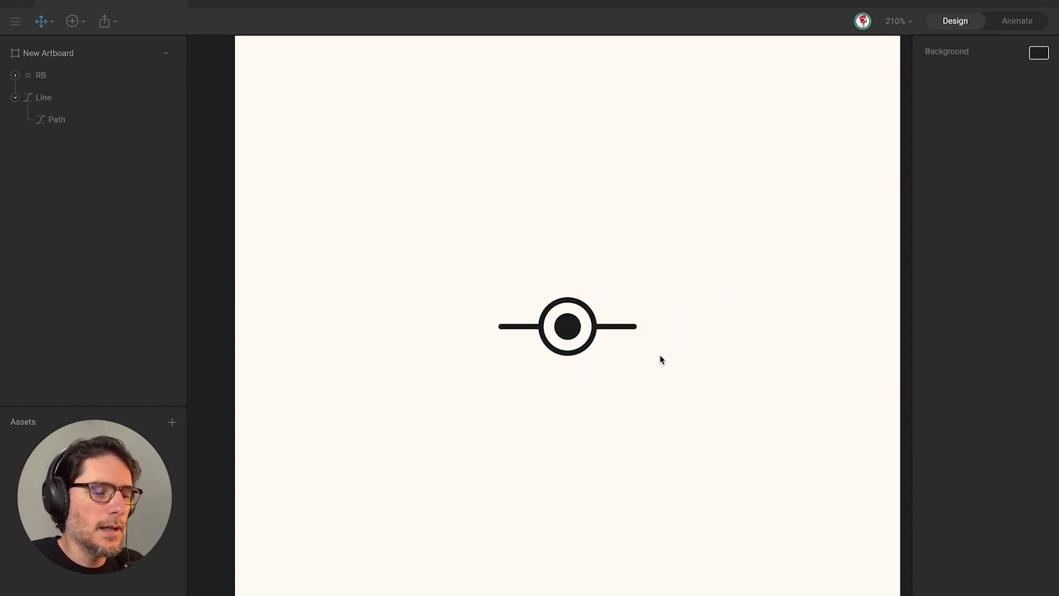
Step: Group the RB group and the line together and name the new group Switch
{"action": "key", "text": "v"}
{"action": "left_click_drag", "start_coordinate": [621, 314], "coordinate": [480, 405]}
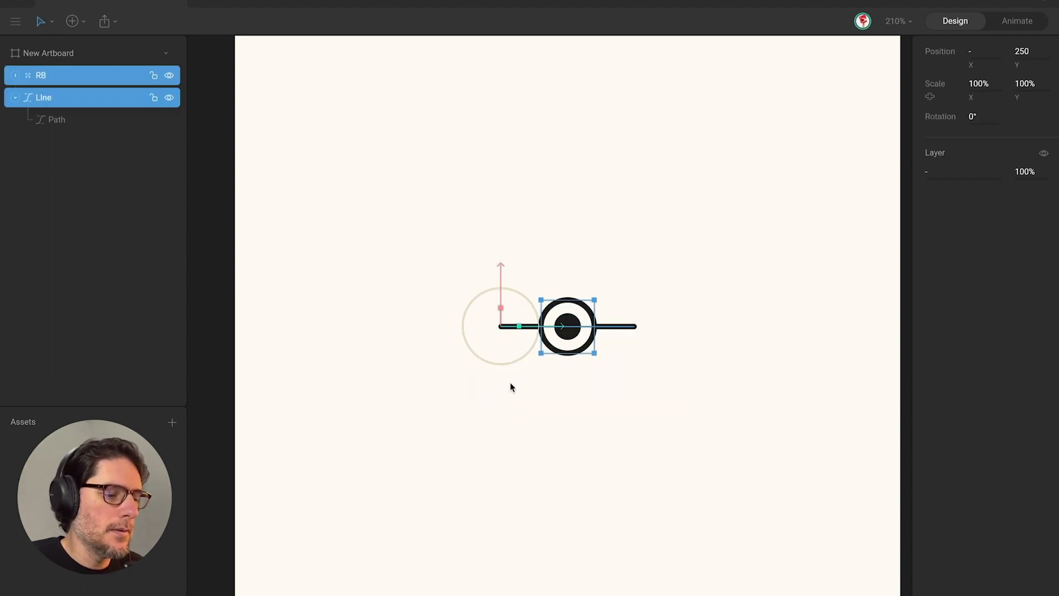
{"action": "key", "text": "super+g"}
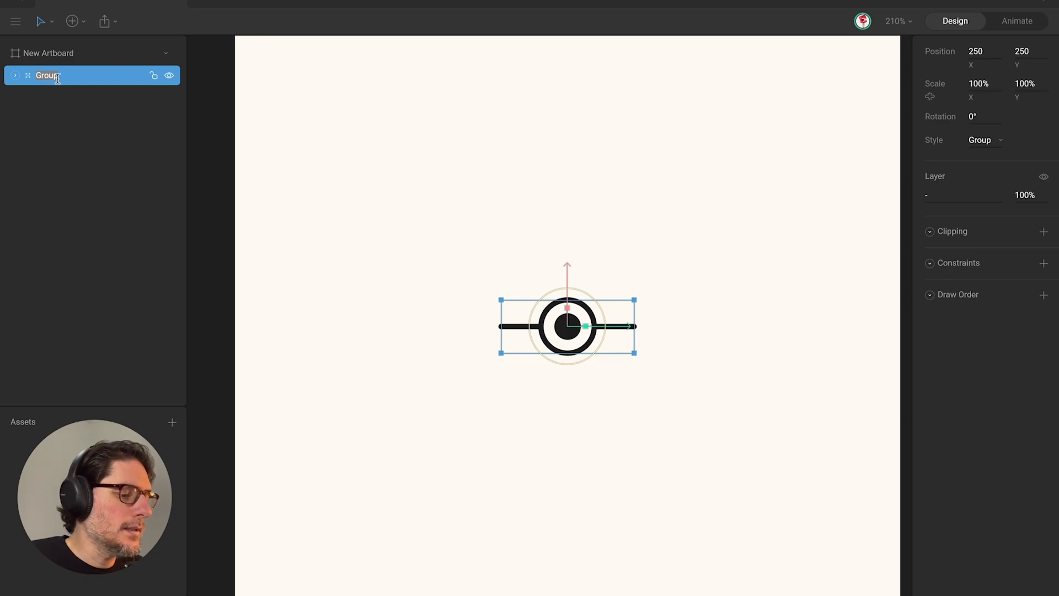
{"action": "type", "text": "Switch"}
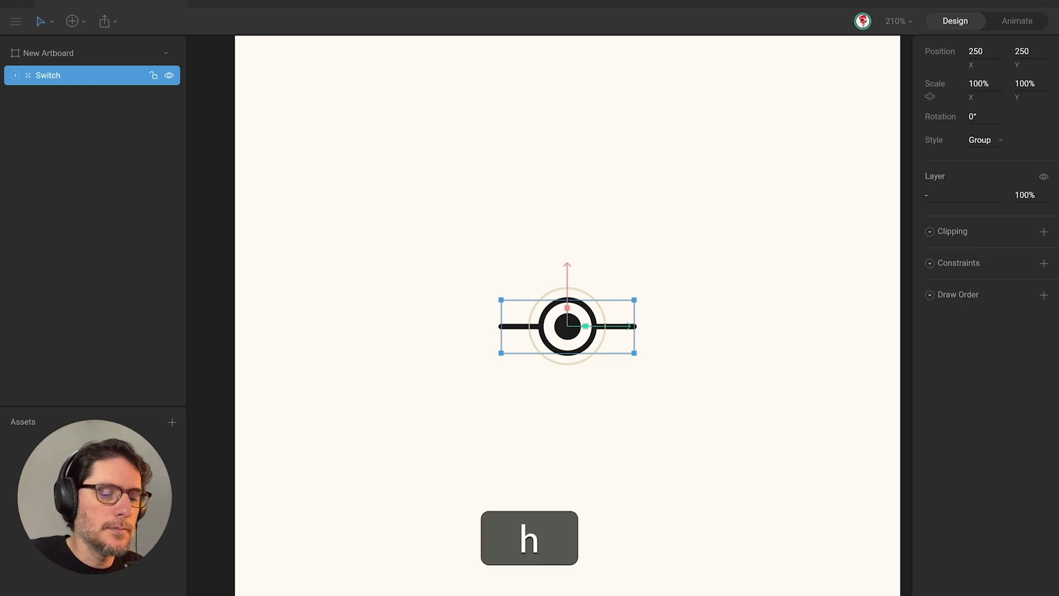
{"action": "key", "text": "Return"}
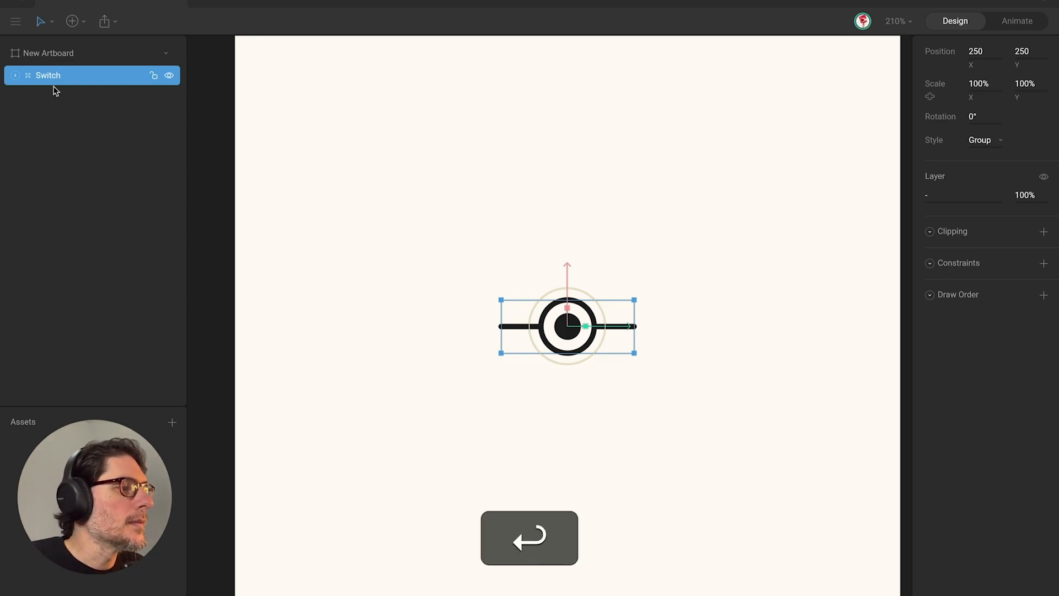
Step: Expand the Switch group in the hierarchy and change from Design mode to Animate mode
{"action": "left_click", "coordinate": [15, 75]}
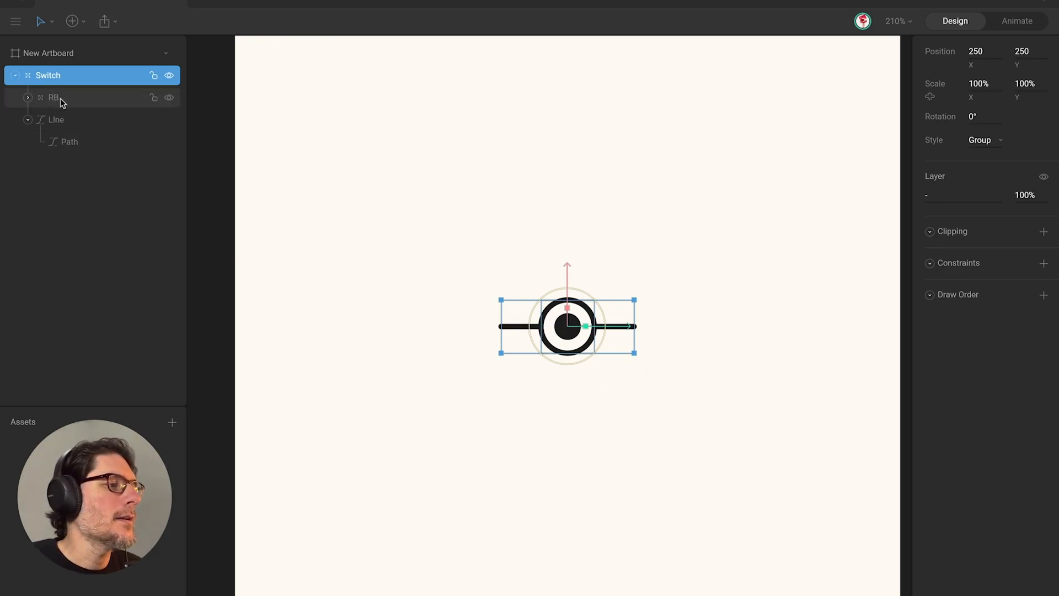
{"action": "left_click", "coordinate": [70, 118]}
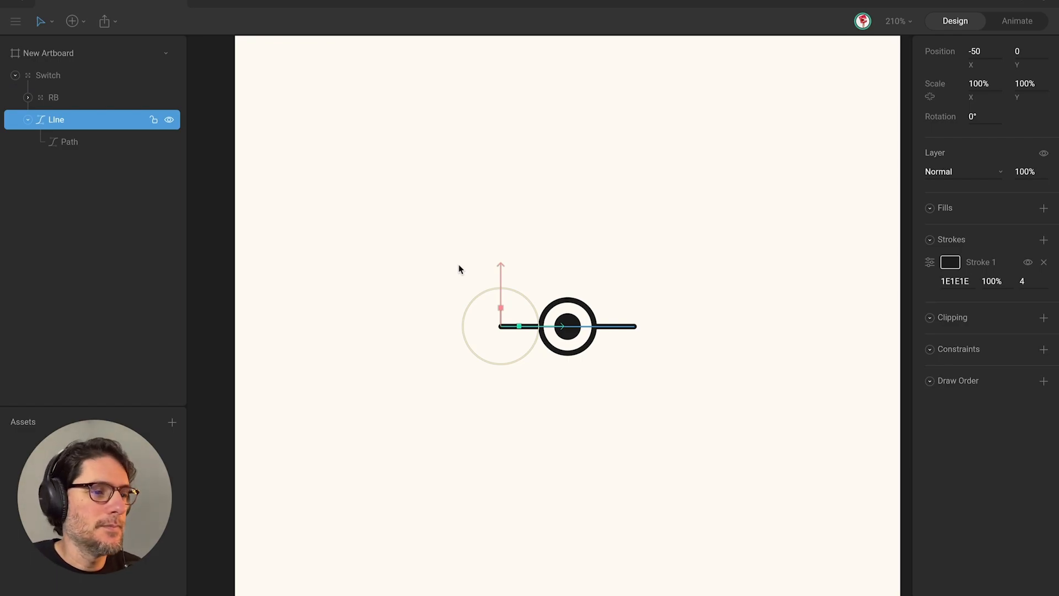
{"action": "key", "text": "Tab"}
{"action": "key", "text": "space"}
{"action": "left_click_drag", "start_coordinate": [638, 286], "coordinate": [615, 236]}
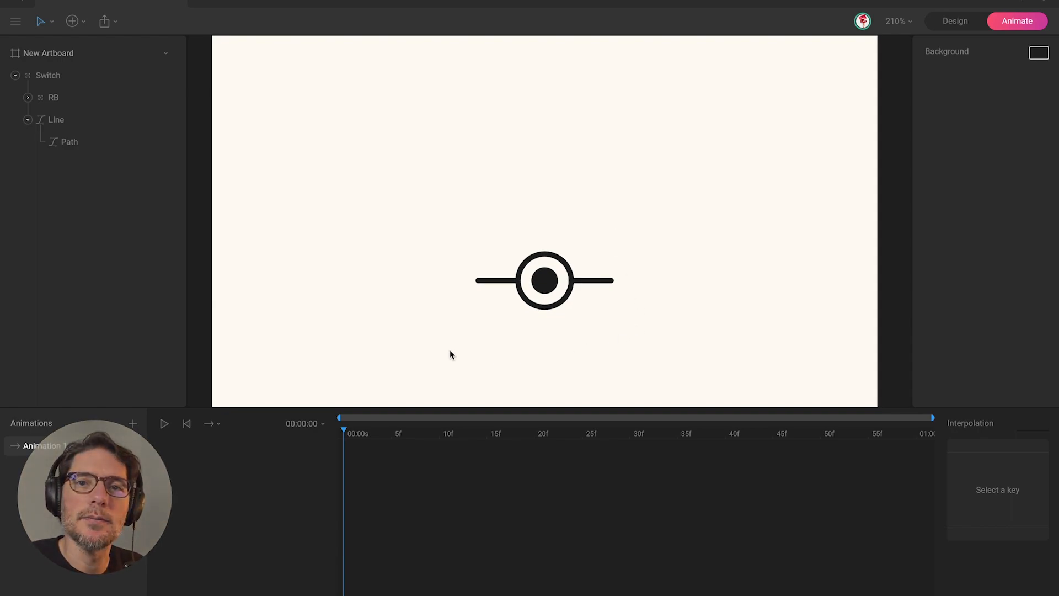
Step: Rename the existing timeline animation as On
{"action": "double_click", "coordinate": [50, 453]}
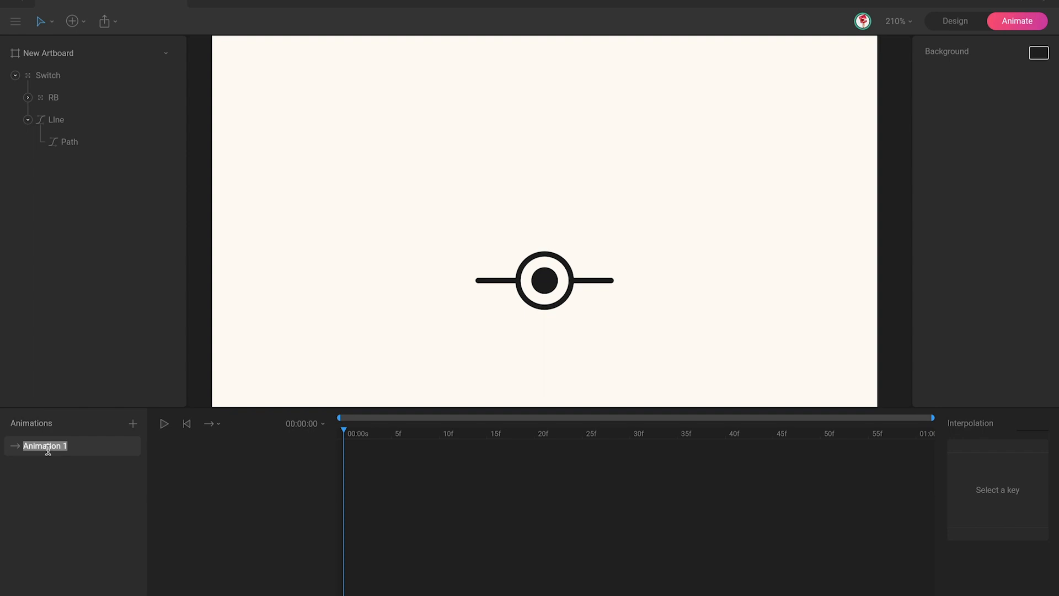
{"action": "type", "text": "On"}
{"action": "key", "text": "Return"}
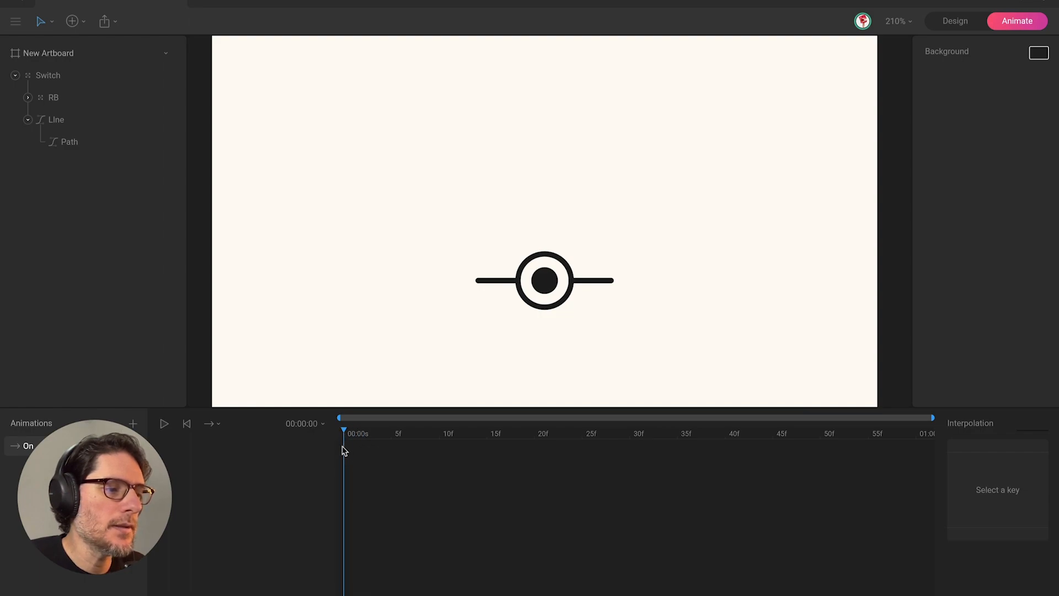
Step: Keyframe the RB group's X position at -50 on frame 0 and at 50 on frame 20 of the On animation
{"action": "left_click", "coordinate": [545, 282]}
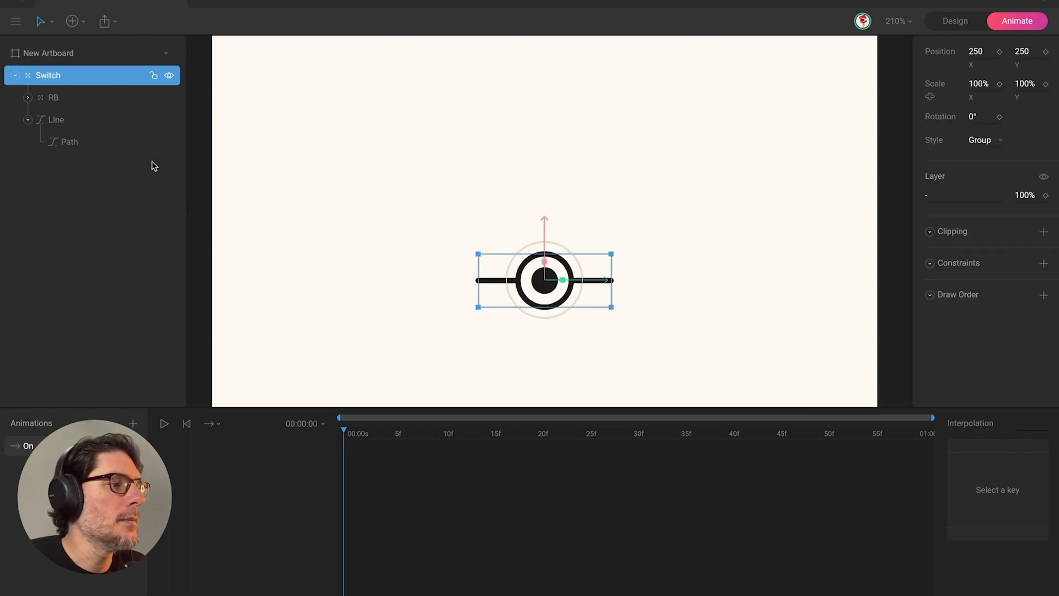
{"action": "left_click", "coordinate": [106, 99]}
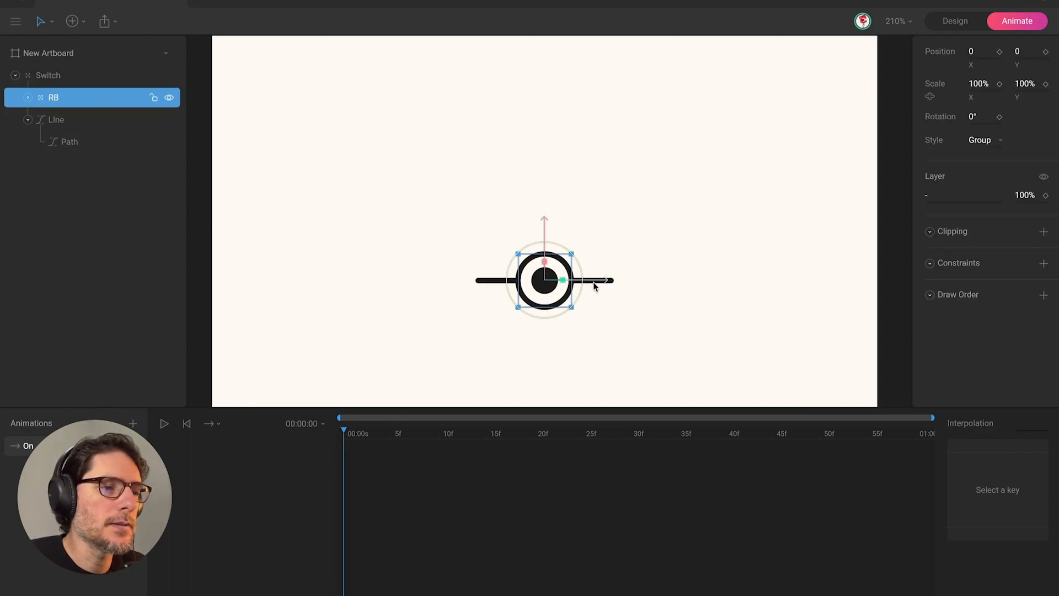
{"action": "left_click_drag", "start_coordinate": [591, 283], "coordinate": [525, 286]}
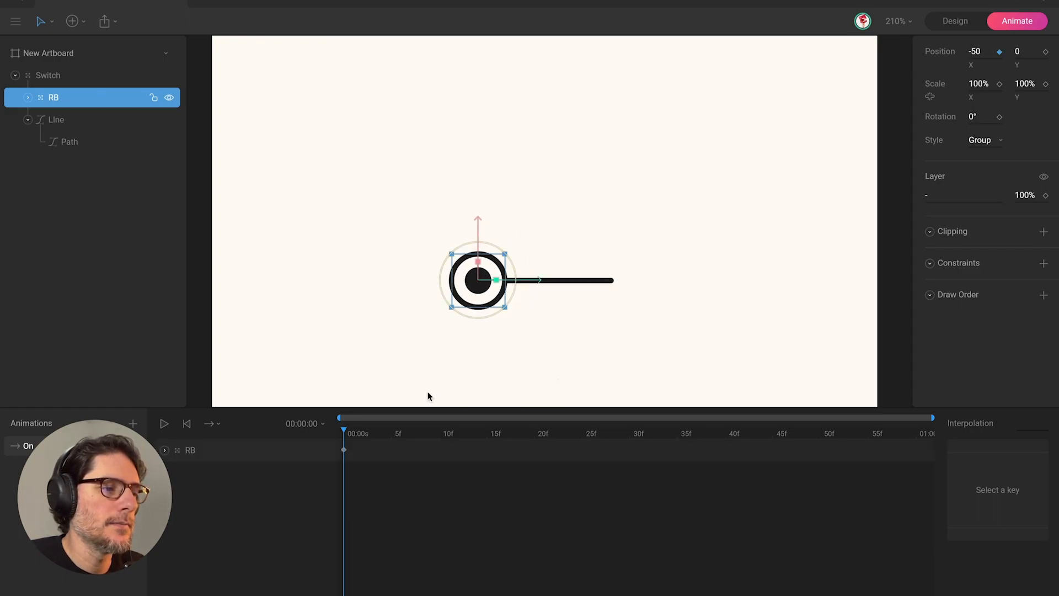
{"action": "left_click_drag", "start_coordinate": [384, 439], "coordinate": [536, 436]}
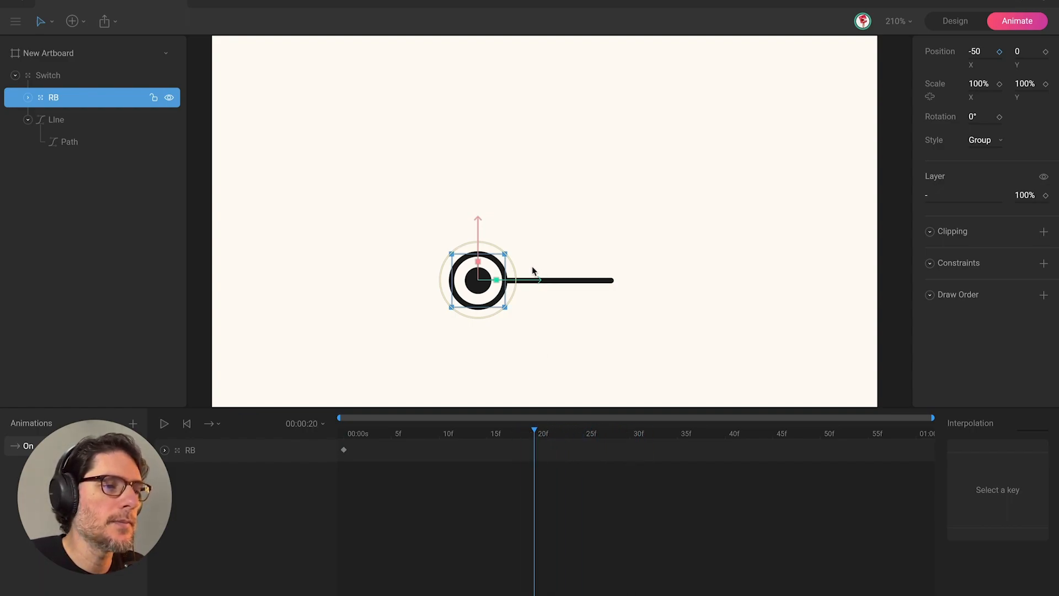
{"action": "left_click_drag", "start_coordinate": [526, 283], "coordinate": [657, 282]}
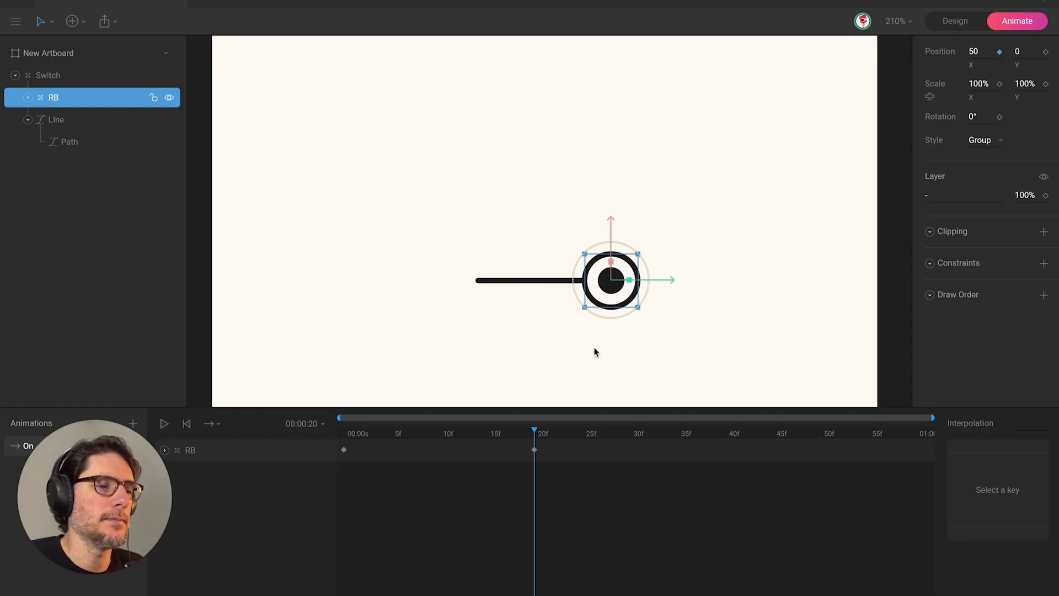
Step: Set the interpolation of both RB position keyframes to Cubic
{"action": "left_click_drag", "start_coordinate": [563, 448], "coordinate": [336, 470]}
{"action": "left_click", "coordinate": [1027, 423]}
{"action": "left_click", "coordinate": [1027, 469]}
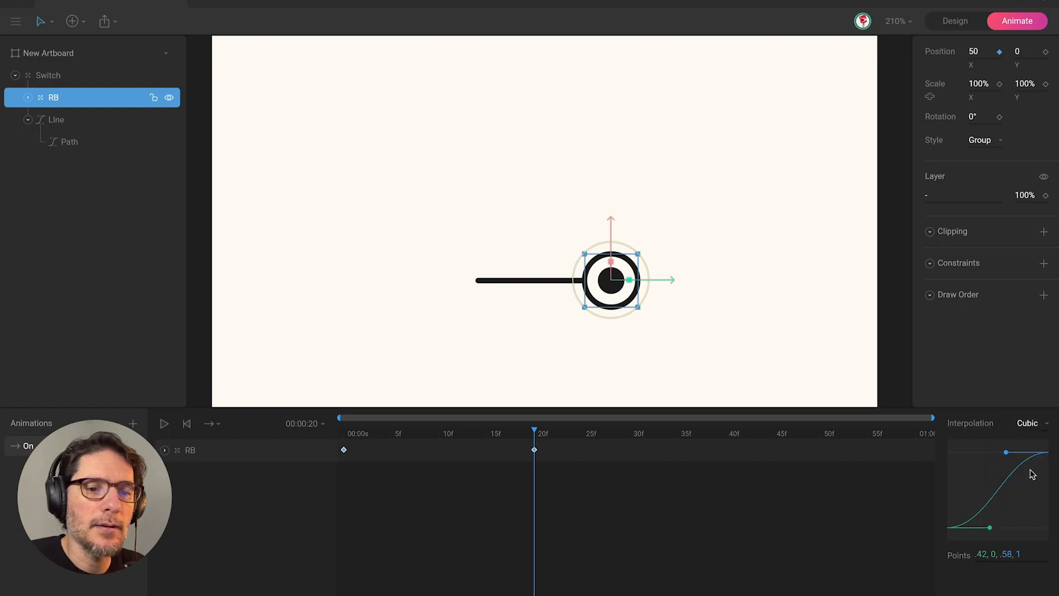
Step: Play the On animation from its first frame to check the RB group's motion, and return to frame 0
{"action": "left_click_drag", "start_coordinate": [529, 439], "coordinate": [317, 441]}
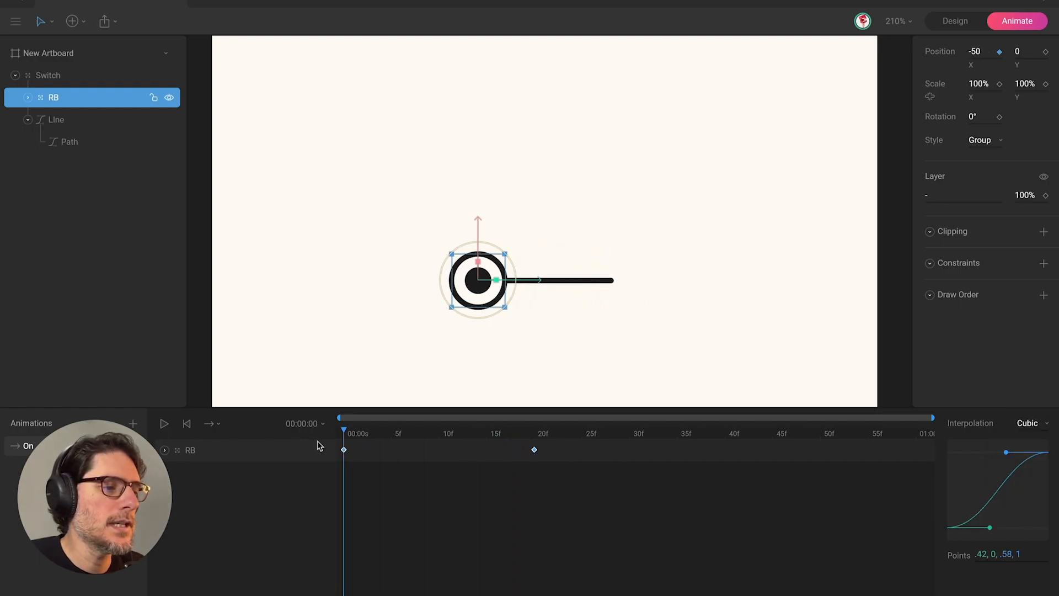
{"action": "left_click", "coordinate": [320, 345]}
{"action": "key", "text": "space"}
{"action": "key", "text": "space"}
{"action": "left_click_drag", "start_coordinate": [441, 440], "coordinate": [342, 439]}
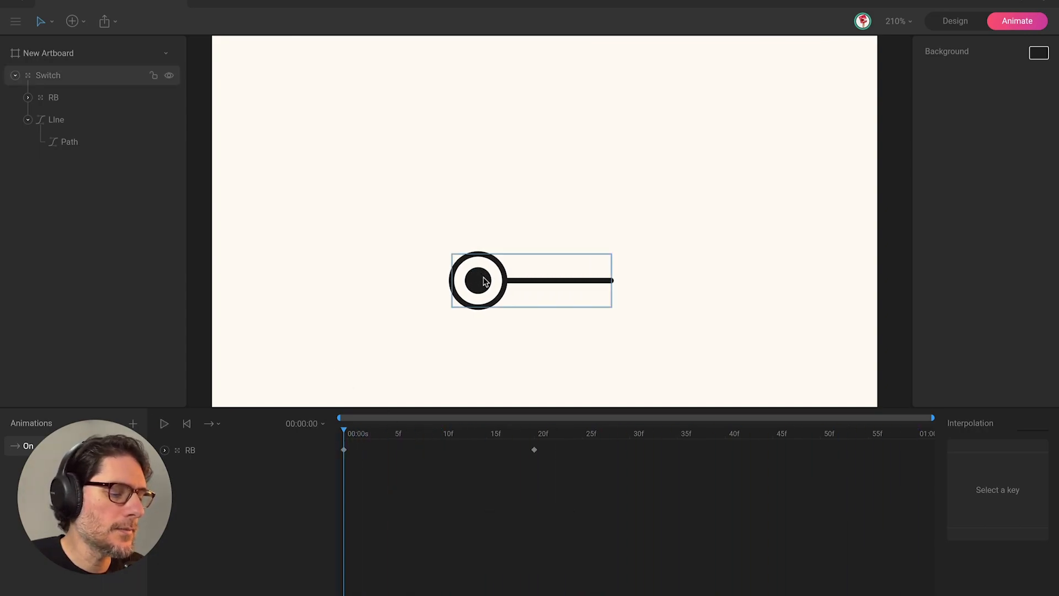
Step: Keyframe the inner ellipse's layer opacity at 20% on frame 0 and at 100% on frame 20
{"action": "key", "text": "shift"}
{"action": "left_click", "coordinate": [482, 282], "text": "shift+super"}
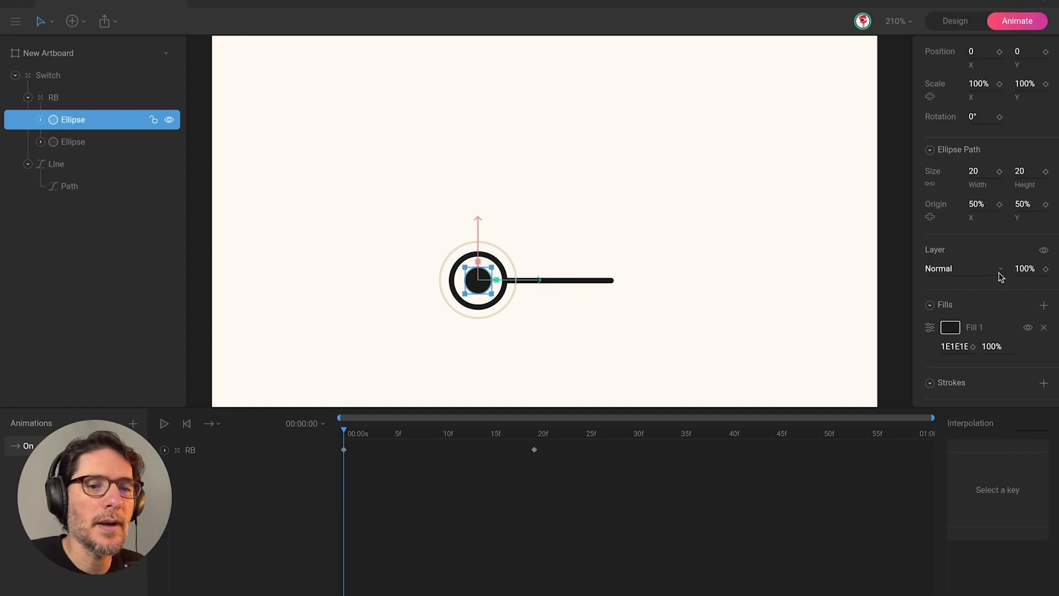
{"action": "type", "text": "20"}
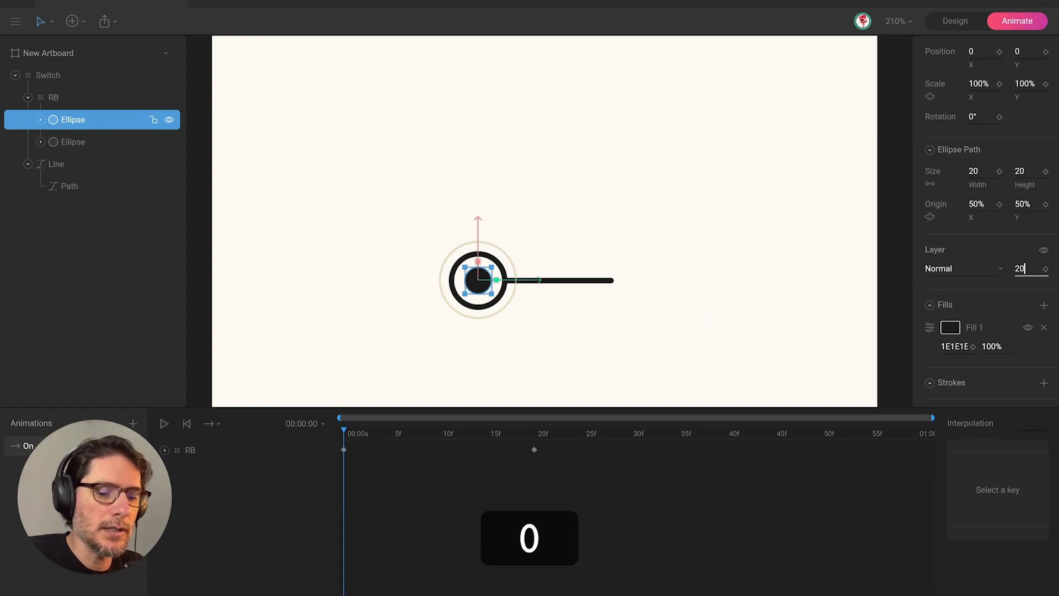
{"action": "key", "text": "Return"}
{"action": "left_click_drag", "start_coordinate": [451, 435], "coordinate": [534, 438]}
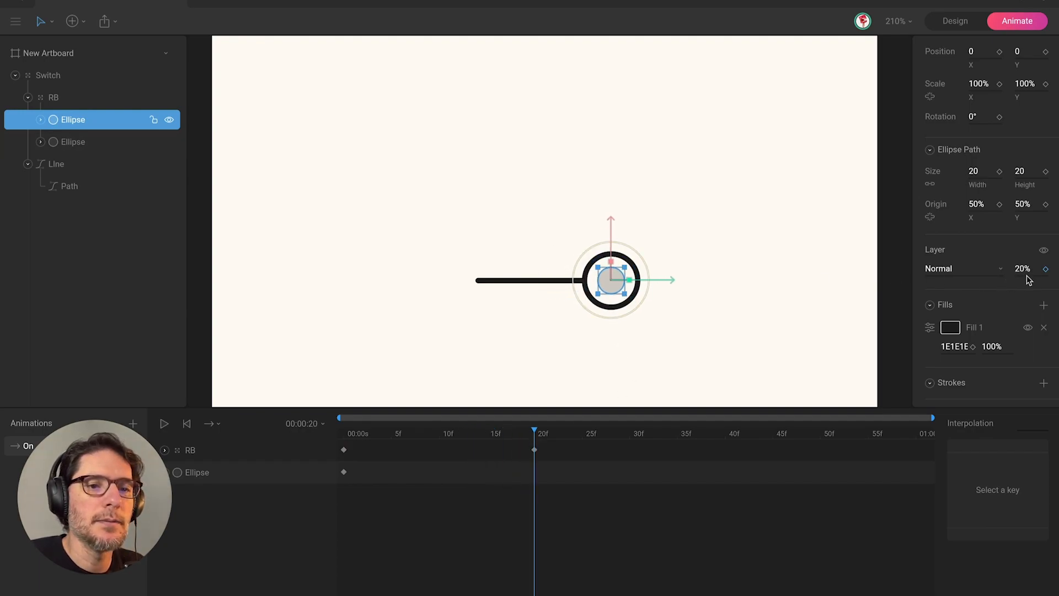
{"action": "type", "text": "100"}
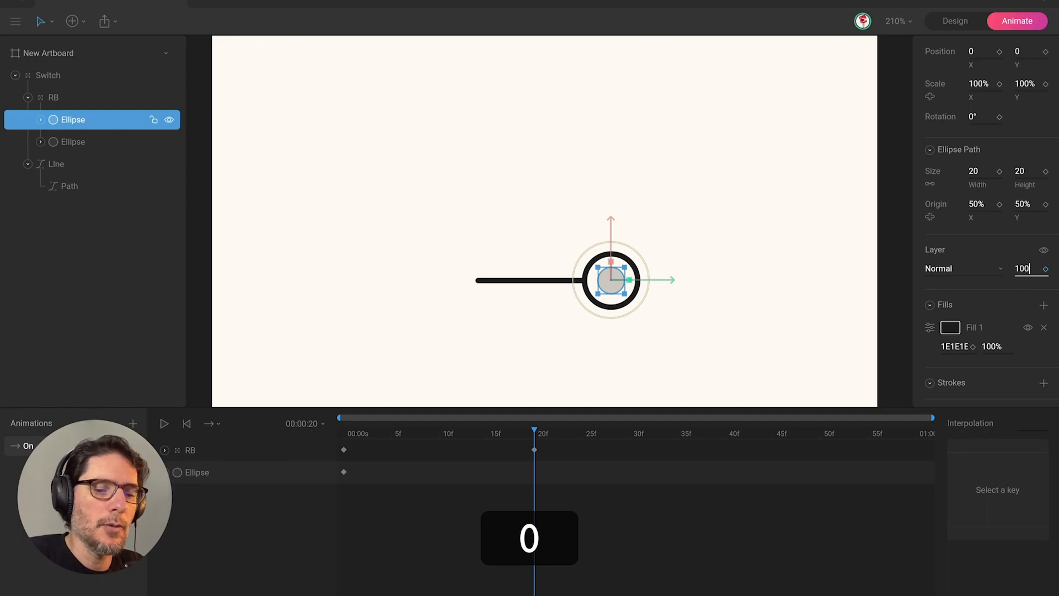
{"action": "key", "text": "Return"}
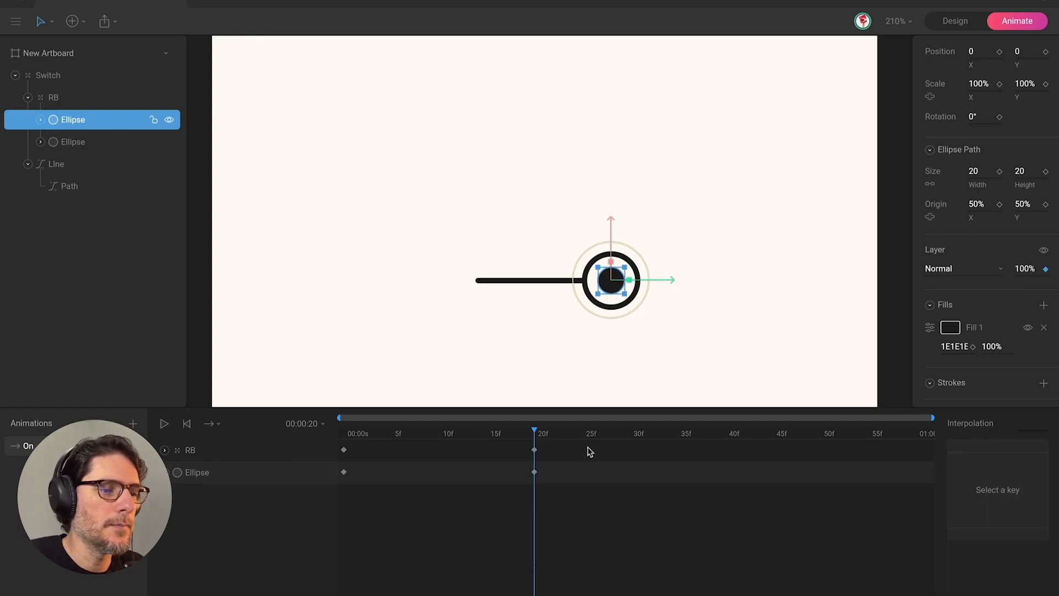
Step: Set both opacity keyframes of the inner ellipse to Cubic interpolation and play the animation from the start
{"action": "left_click_drag", "start_coordinate": [553, 464], "coordinate": [337, 488]}
{"action": "left_click", "coordinate": [1026, 424]}
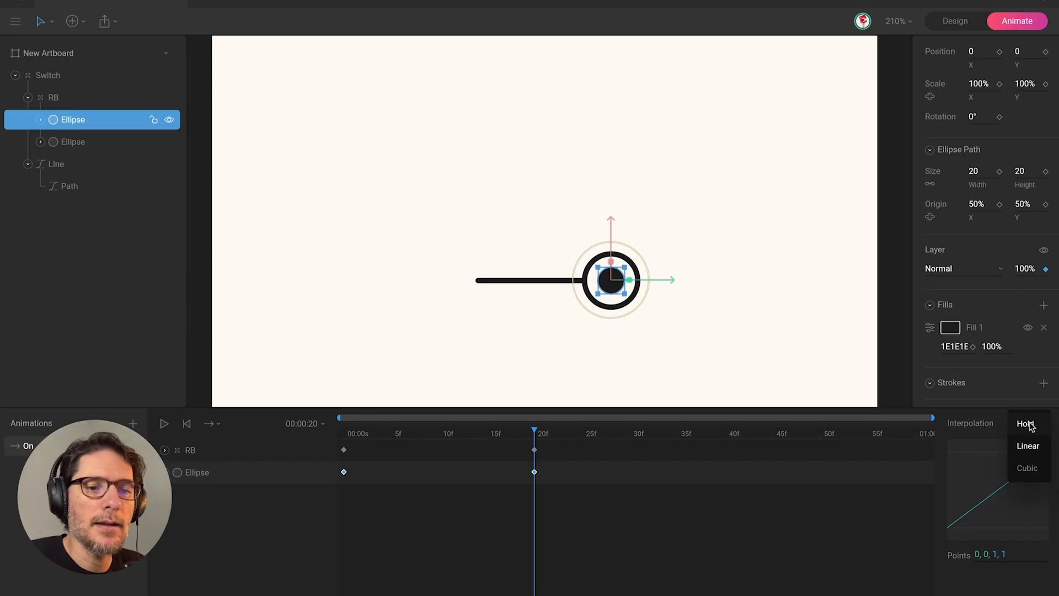
{"action": "left_click", "coordinate": [1026, 466]}
{"action": "left_click", "coordinate": [684, 546]}
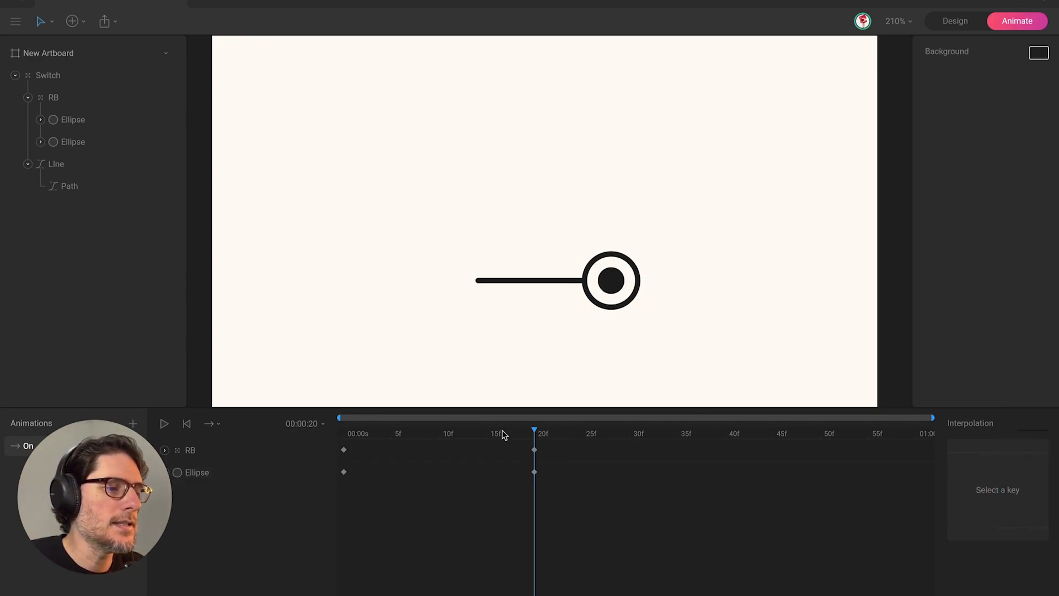
{"action": "left_click_drag", "start_coordinate": [501, 436], "coordinate": [331, 444]}
{"action": "key", "text": "space"}
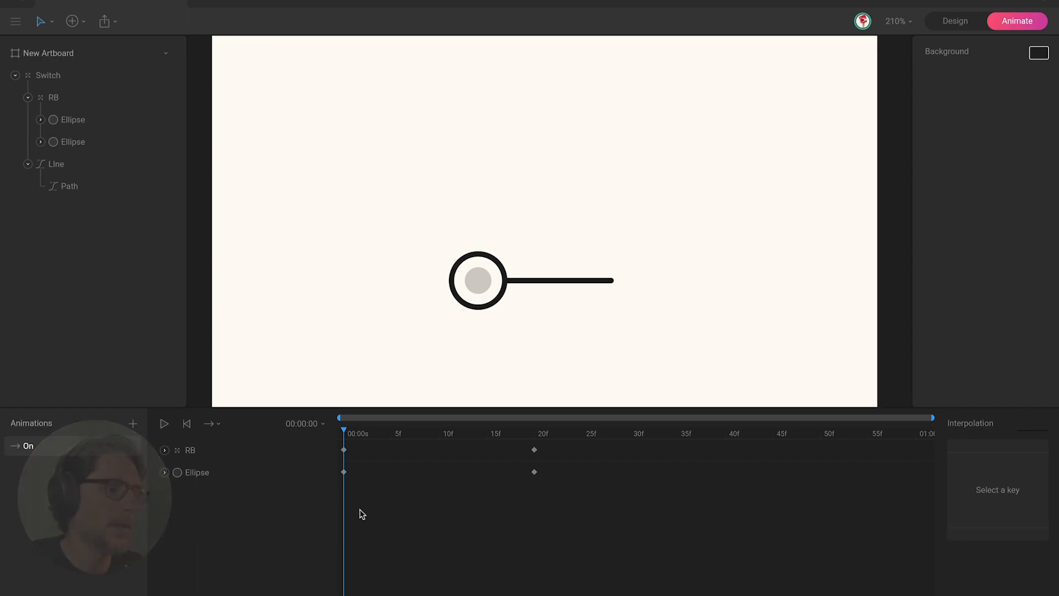
Step: Duplicate the On animation and name one of the two copies Of
{"action": "right_click", "coordinate": [86, 449]}
{"action": "left_click", "coordinate": [110, 462]}
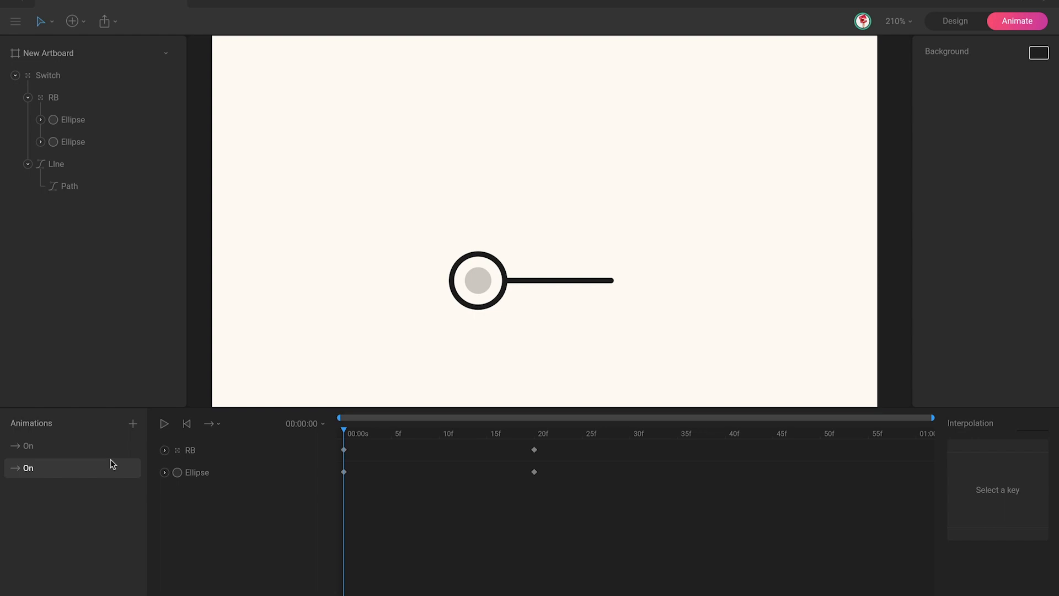
{"action": "left_click", "coordinate": [35, 447]}
{"action": "type", "text": "Of"}
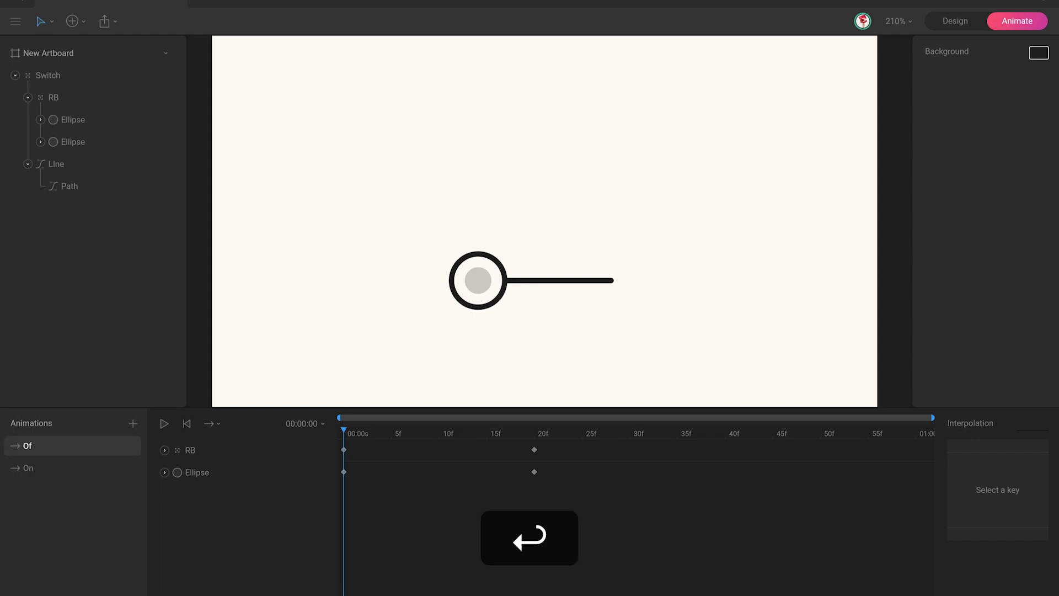
Step: Swap the frame 0 and frame 20 keyframes of RB and the ellipse in the Of animation to reverse its motion
{"action": "left_click_drag", "start_coordinate": [359, 443], "coordinate": [343, 466]}
{"action": "left_click_drag", "start_coordinate": [500, 446], "coordinate": [307, 456]}
{"action": "left_click", "coordinate": [391, 516]}
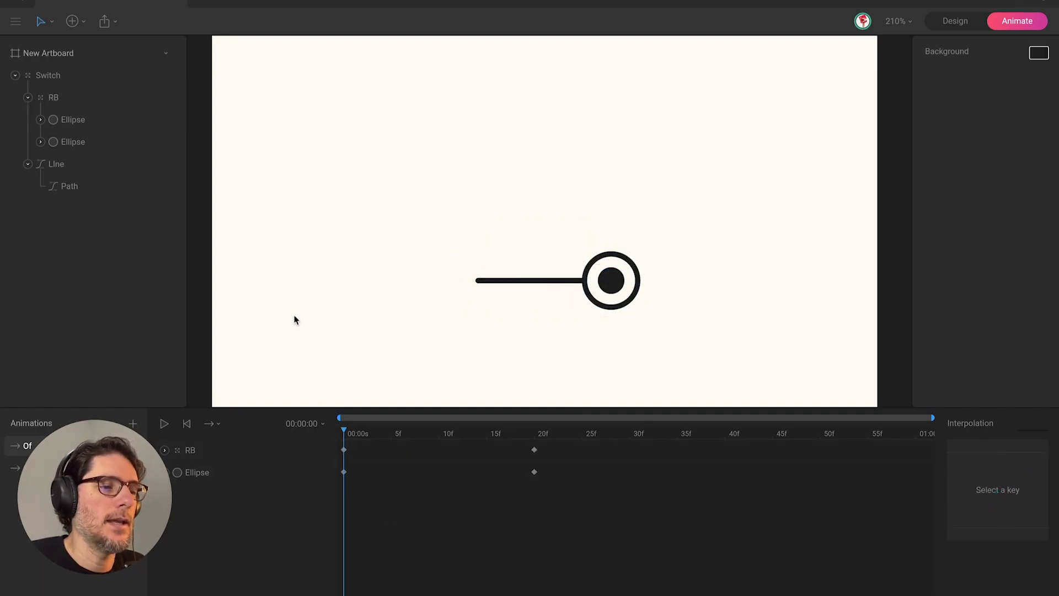
Step: Play the Of and On animations from their first frames to compare the switch's movement in each direction
{"action": "key", "text": "space"}
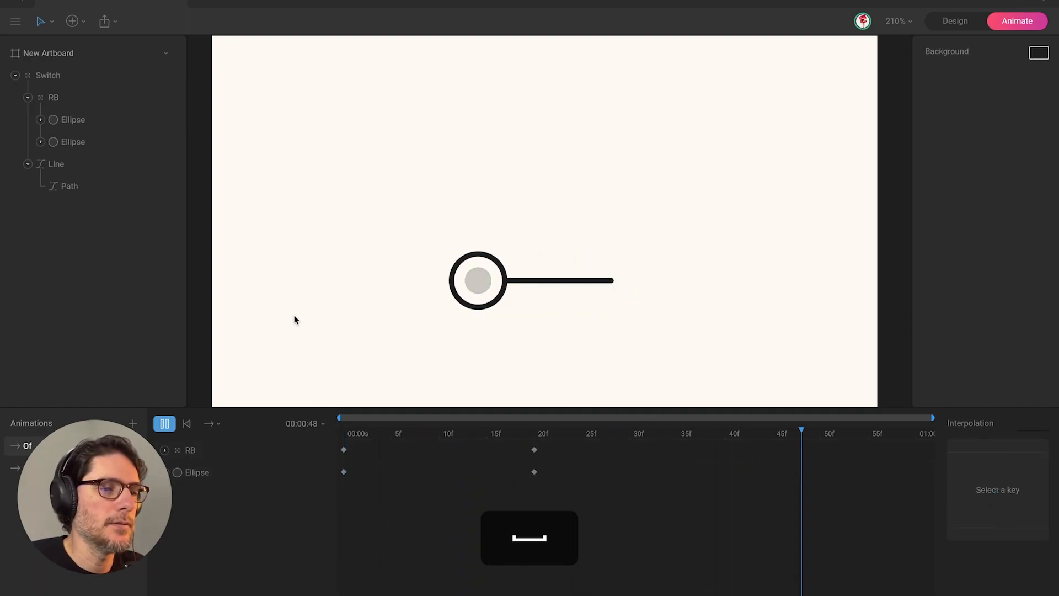
{"action": "left_click_drag", "start_coordinate": [379, 435], "coordinate": [315, 437]}
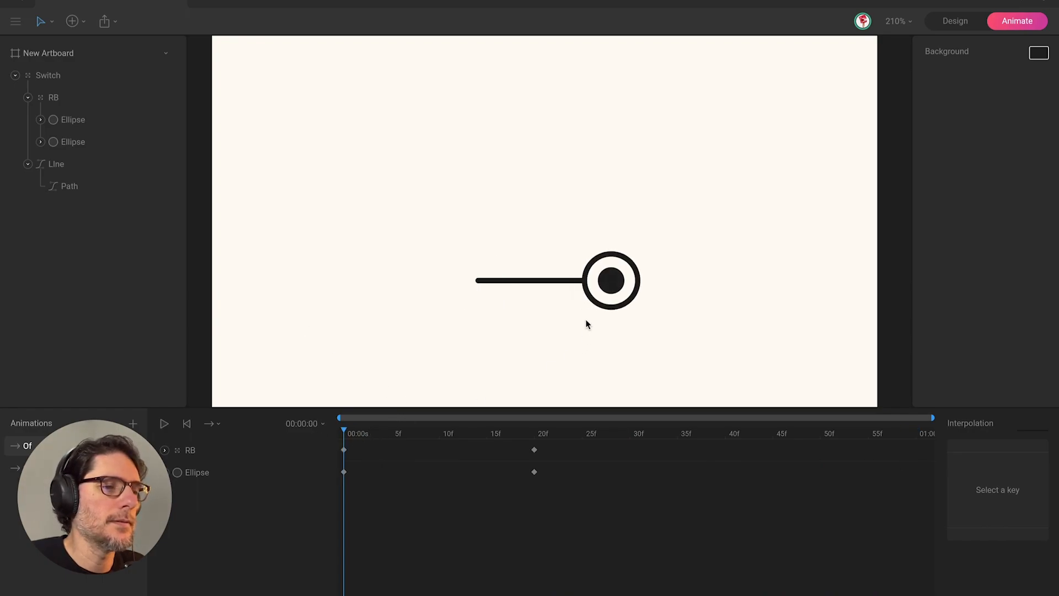
{"action": "key", "text": "space"}
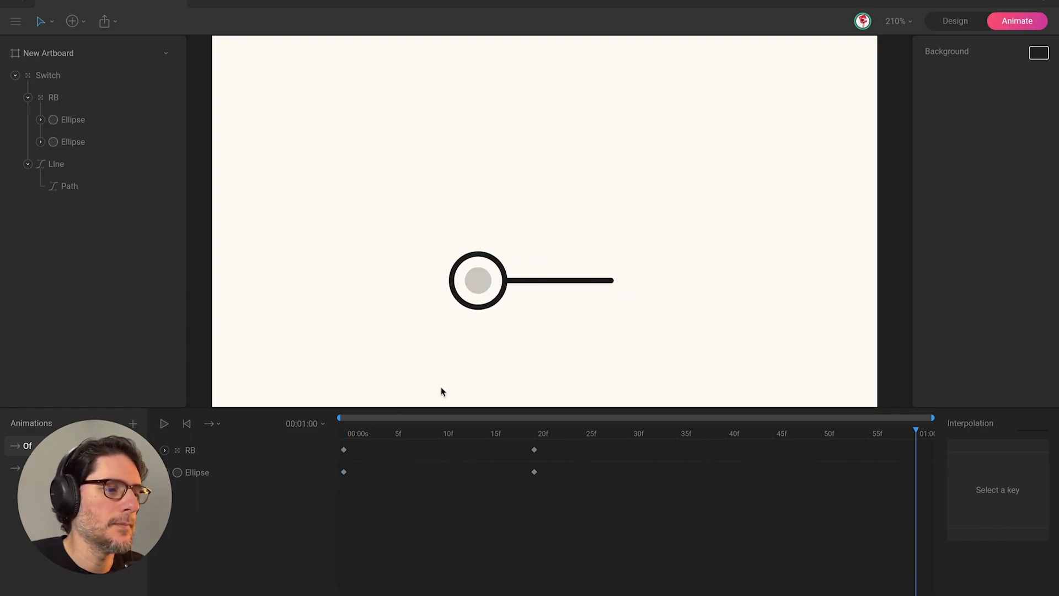
{"action": "left_click_drag", "start_coordinate": [388, 433], "coordinate": [305, 445]}
{"action": "left_click", "coordinate": [66, 467]}
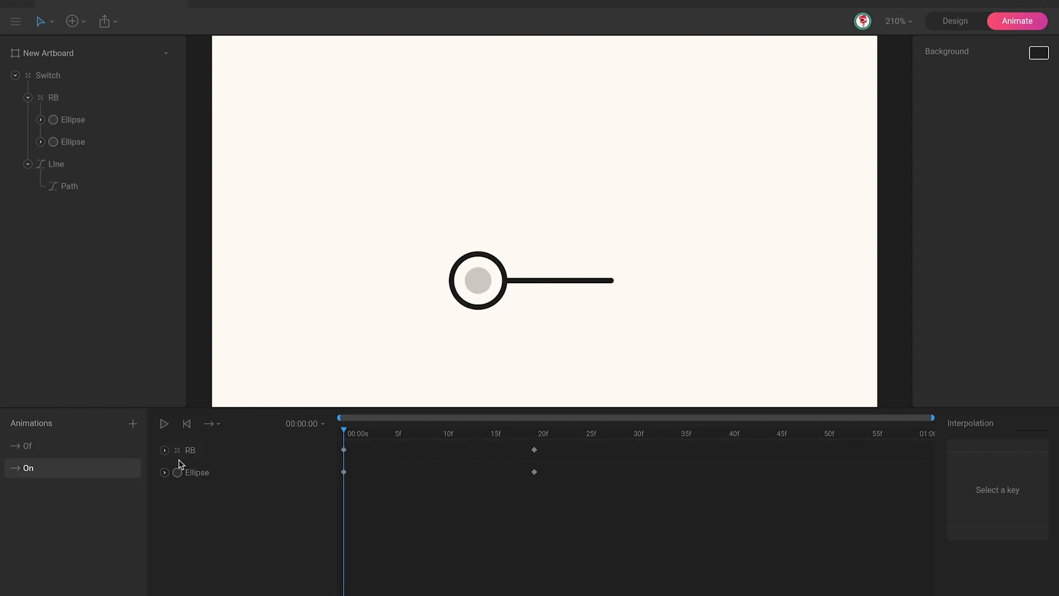
{"action": "key", "text": "space"}
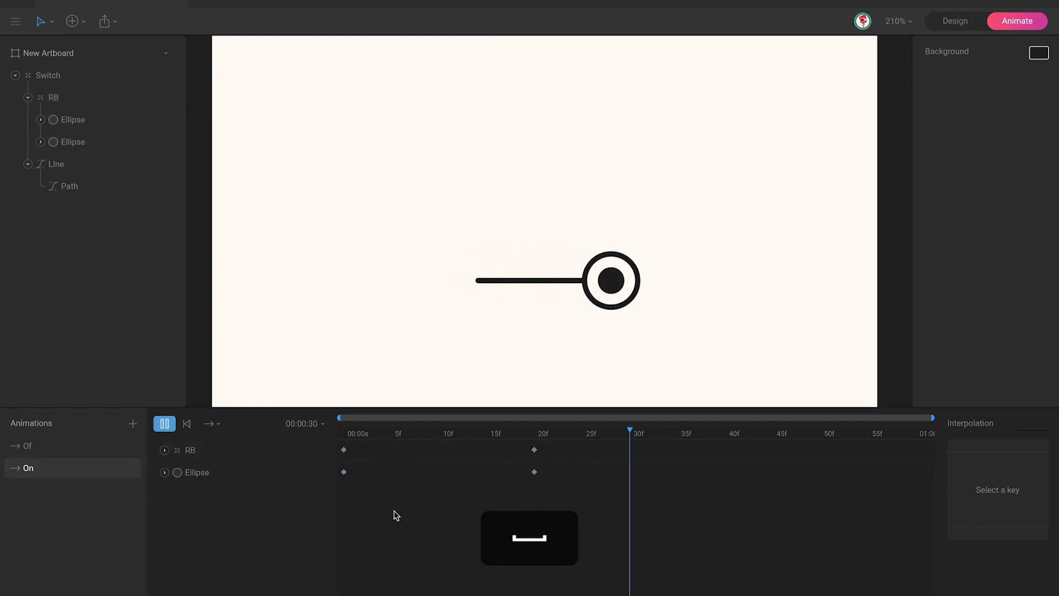
{"action": "left_click", "coordinate": [87, 453]}
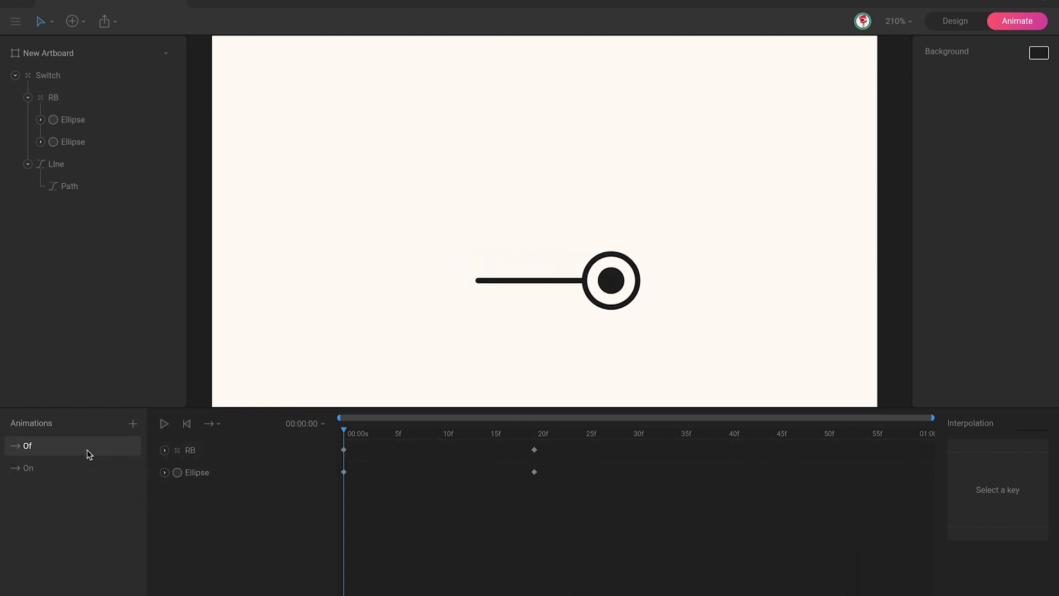
{"action": "key", "text": "space"}
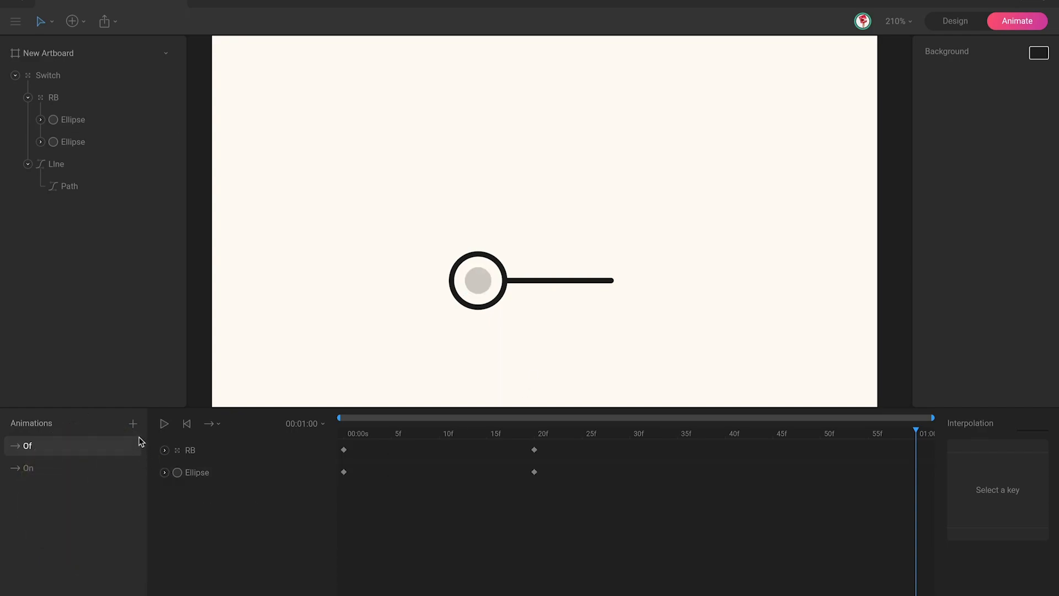
Step: Create a new state machine and rearrange its graph with Exit beneath Entry and Any State apart from them
{"action": "left_click", "coordinate": [133, 423]}
{"action": "left_click", "coordinate": [175, 486]}
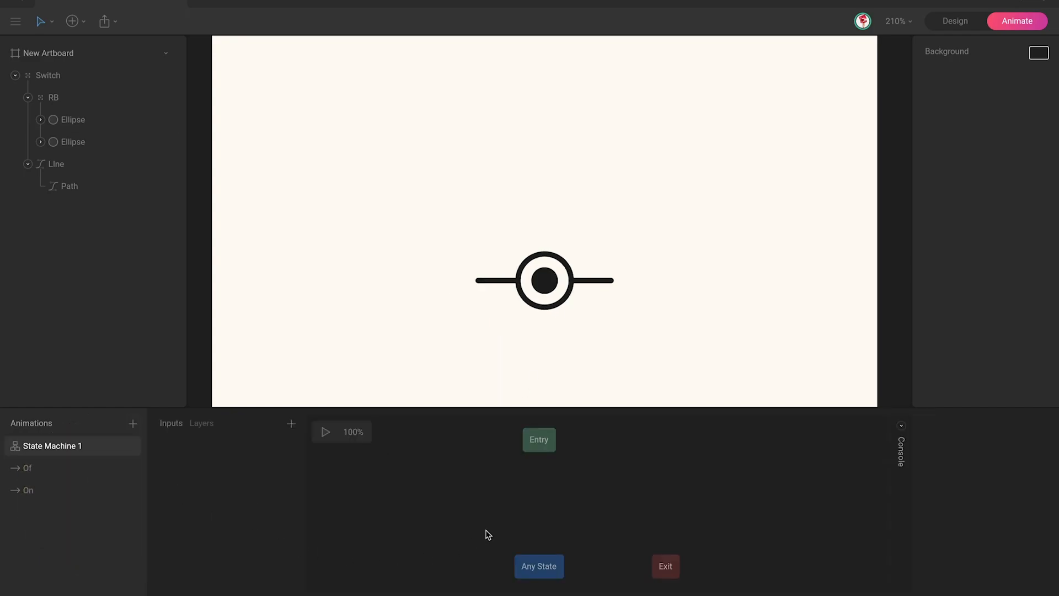
{"action": "left_click_drag", "start_coordinate": [540, 442], "coordinate": [386, 487]}
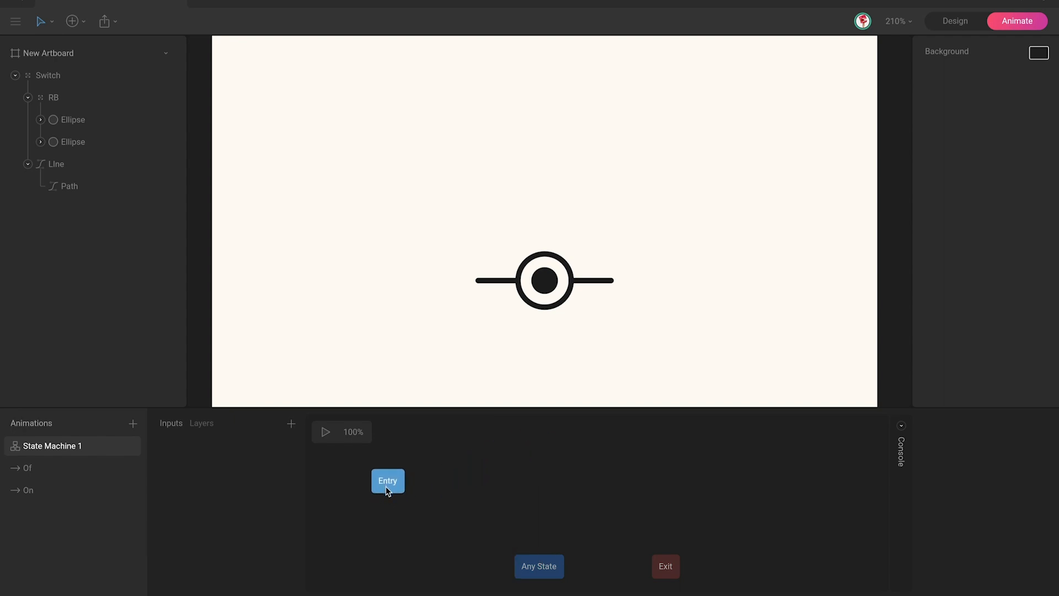
{"action": "left_click_drag", "start_coordinate": [671, 568], "coordinate": [391, 512]}
{"action": "left_click_drag", "start_coordinate": [551, 555], "coordinate": [584, 446]}
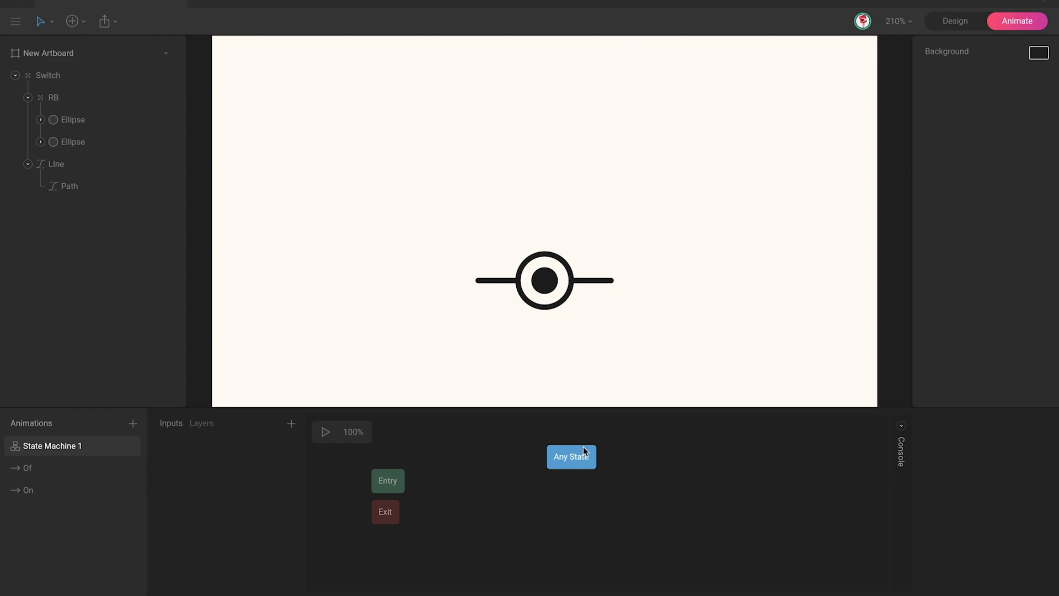
Step: Add the Of and On animations to the state machine graph and connect Any State to each of them
{"action": "left_click_drag", "start_coordinate": [88, 469], "coordinate": [514, 533]}
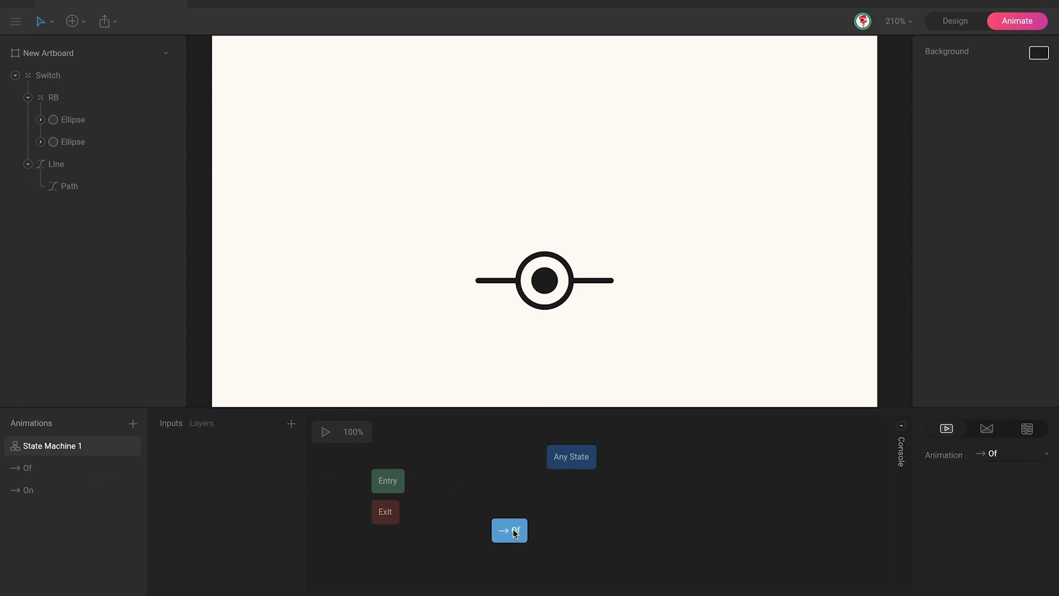
{"action": "left_click_drag", "start_coordinate": [77, 489], "coordinate": [628, 531]}
{"action": "left_click_drag", "start_coordinate": [553, 480], "coordinate": [523, 523]}
{"action": "left_click_drag", "start_coordinate": [582, 478], "coordinate": [621, 520]}
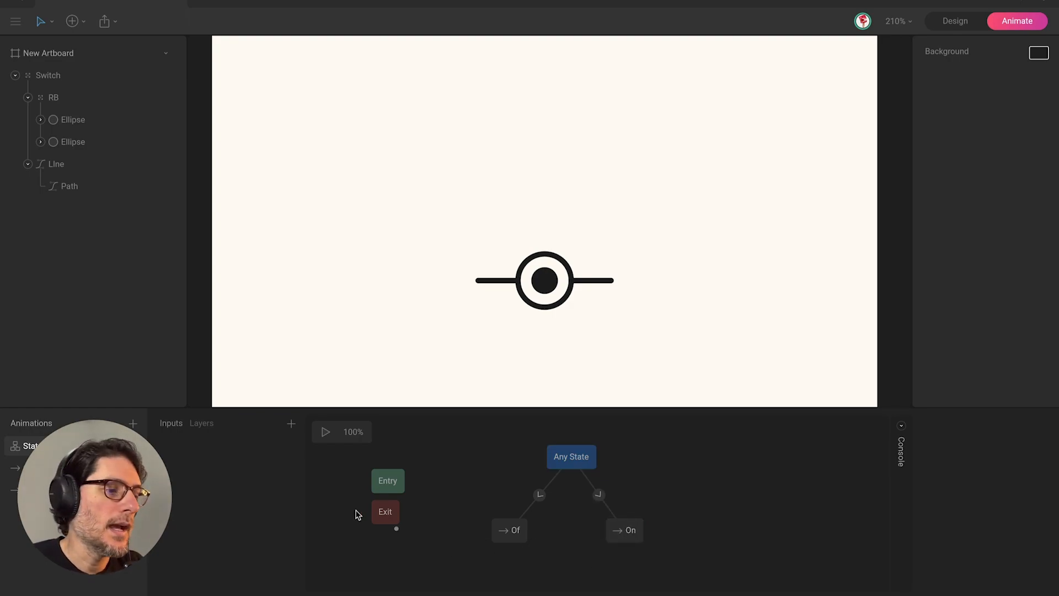
Step: Add a boolean input to the state machine and name it Pressed
{"action": "left_click", "coordinate": [291, 424]}
{"action": "left_click", "coordinate": [305, 486]}
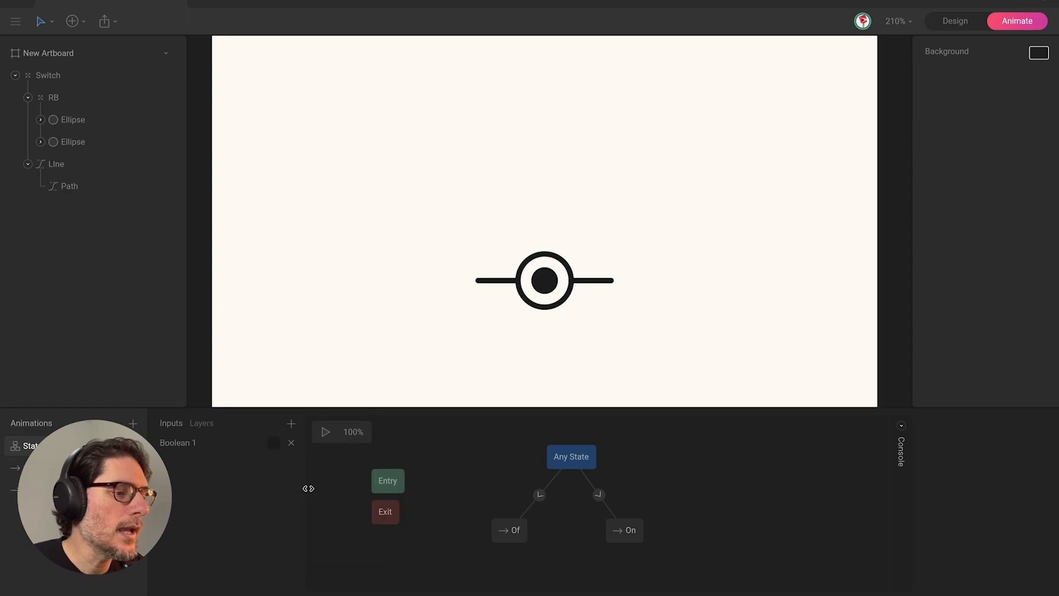
{"action": "double_click", "coordinate": [188, 444]}
{"action": "type", "text": "Pressed"}
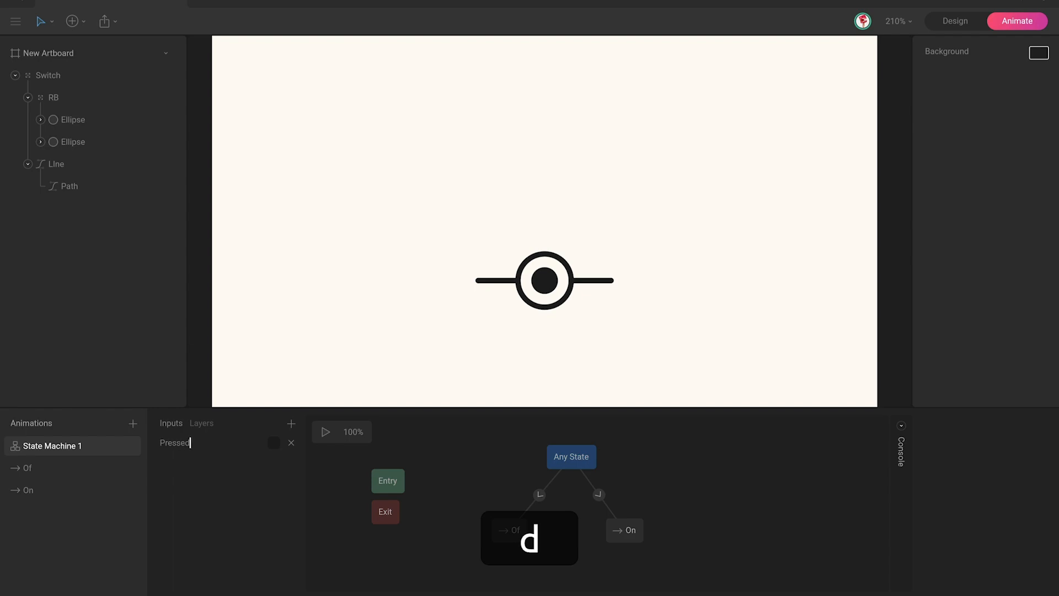
{"action": "key", "text": "Return"}
Step: Shift the On state slightly away from Of and give the Any State to Of transition the condition Pressed false
{"action": "left_click_drag", "start_coordinate": [629, 532], "coordinate": [643, 534]}
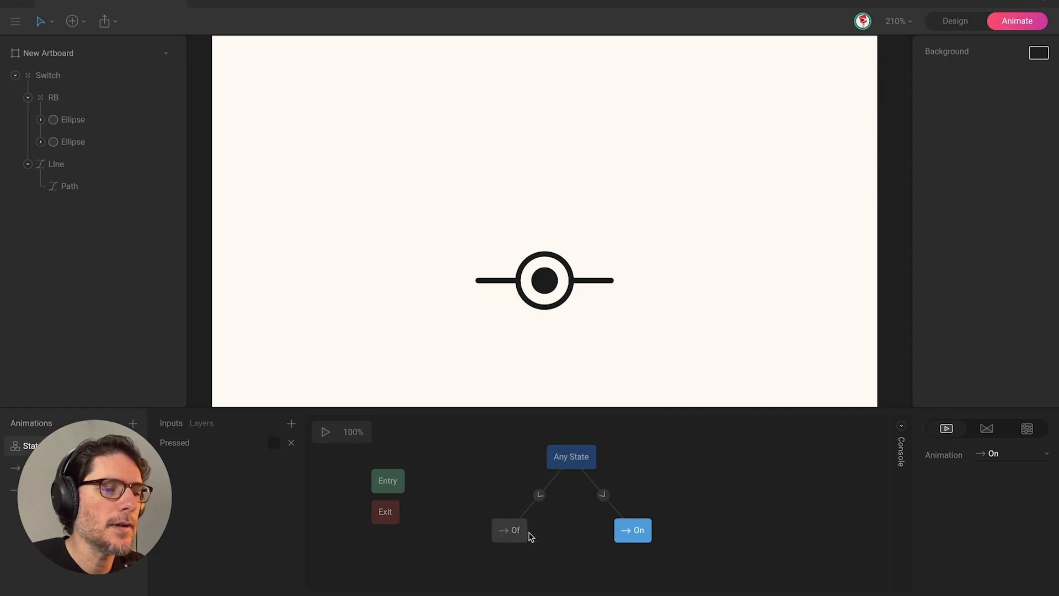
{"action": "left_click", "coordinate": [540, 496]}
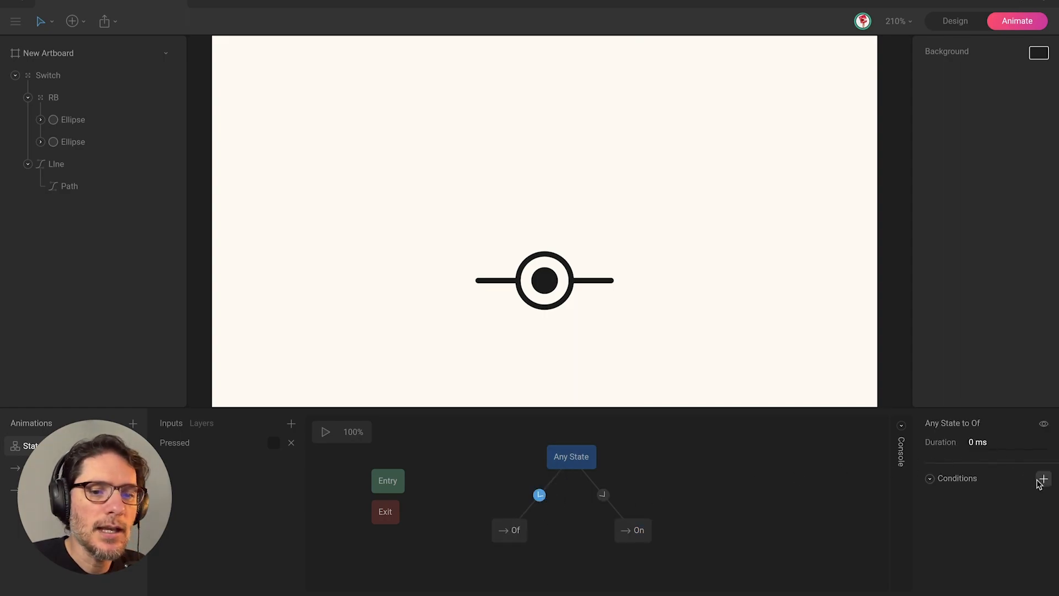
{"action": "left_click", "coordinate": [976, 508]}
{"action": "left_click", "coordinate": [945, 532]}
{"action": "left_click", "coordinate": [932, 525]}
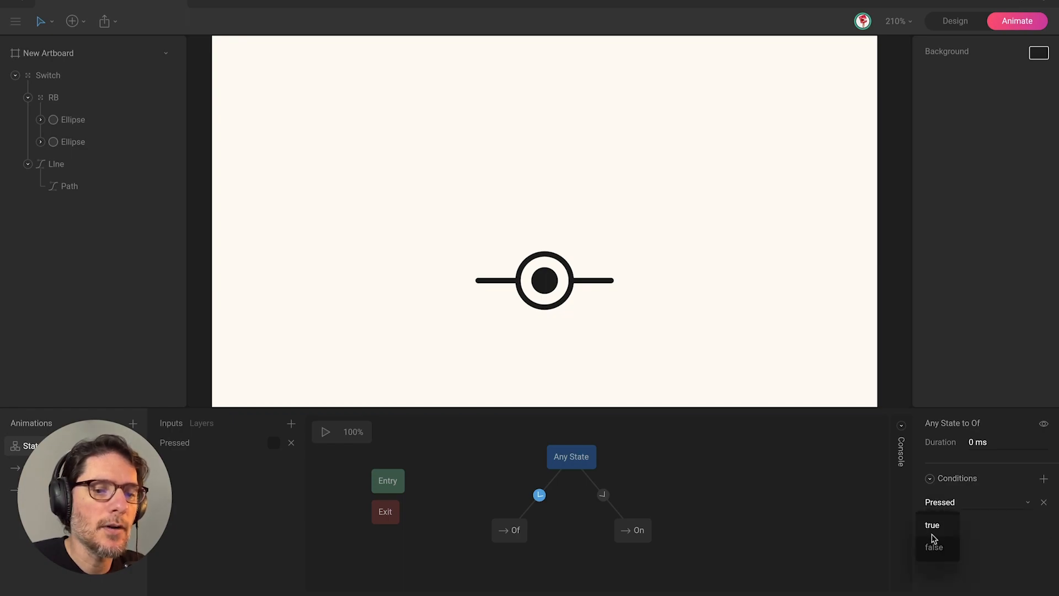
{"action": "left_click", "coordinate": [934, 546]}
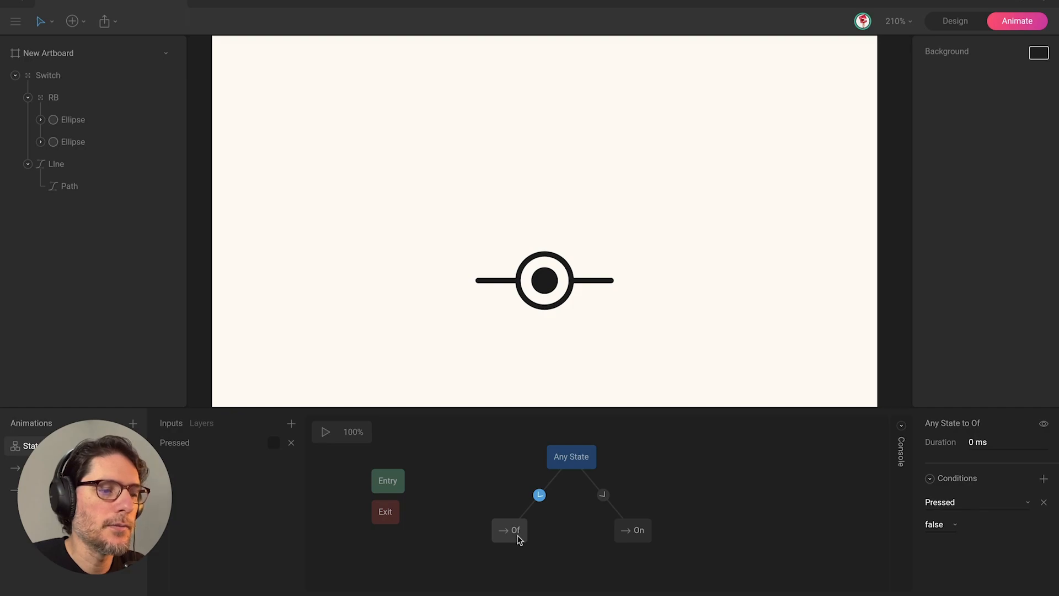
Step: Give the Any State to On transition the condition Pressed true
{"action": "left_click", "coordinate": [603, 494]}
{"action": "left_click", "coordinate": [1043, 479]}
{"action": "left_click", "coordinate": [967, 503]}
{"action": "left_click", "coordinate": [940, 528]}
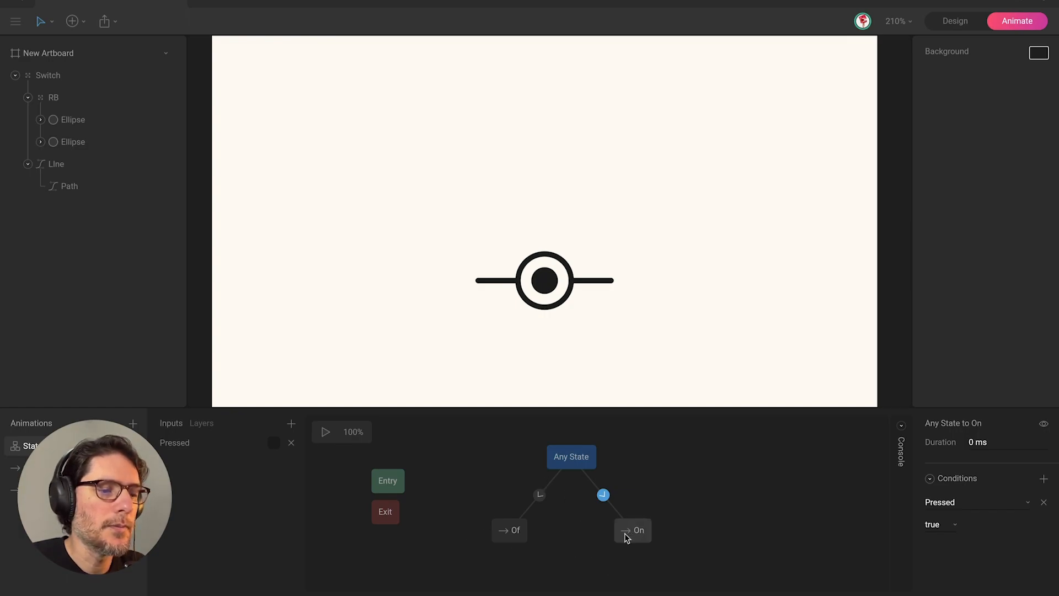
Step: Play the state machine and toggle Pressed repeatedly to test the switch's movement between Of and On
{"action": "left_click", "coordinate": [326, 431]}
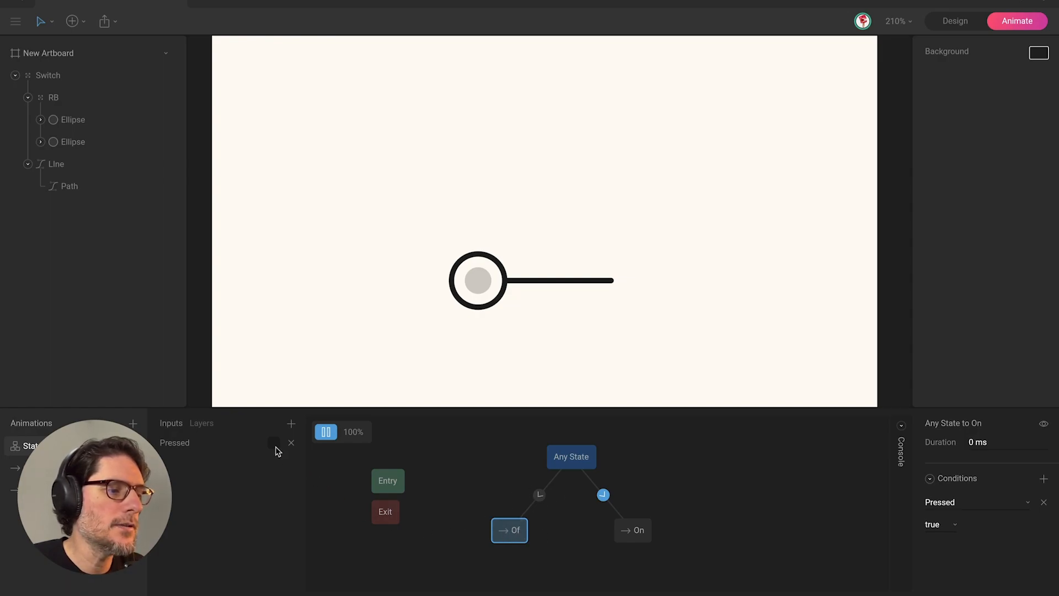
{"action": "left_click", "coordinate": [274, 444]}
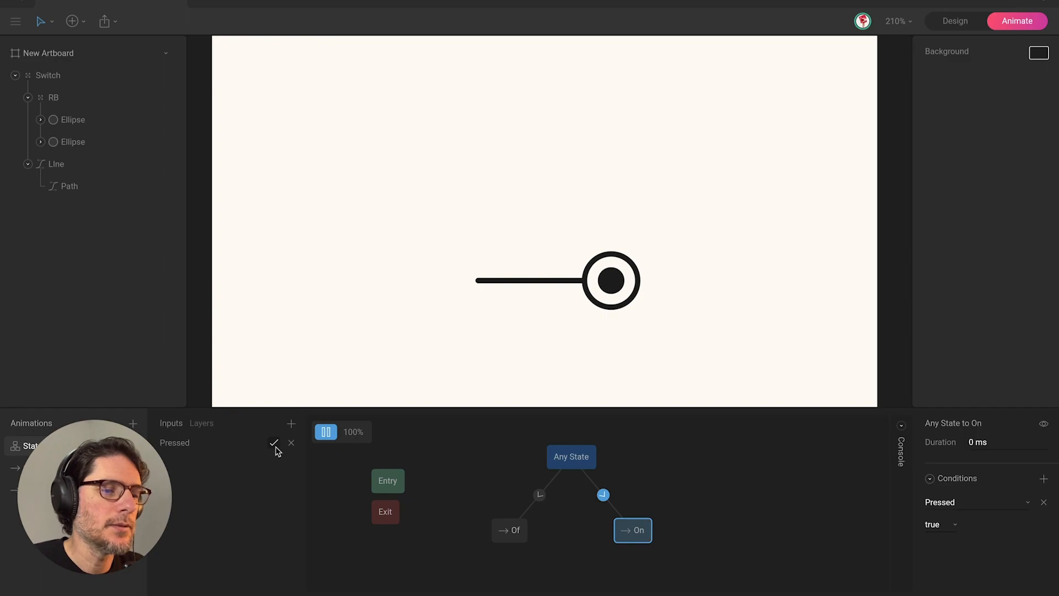
{"action": "left_click", "coordinate": [274, 443]}
{"action": "left_click", "coordinate": [274, 443]}
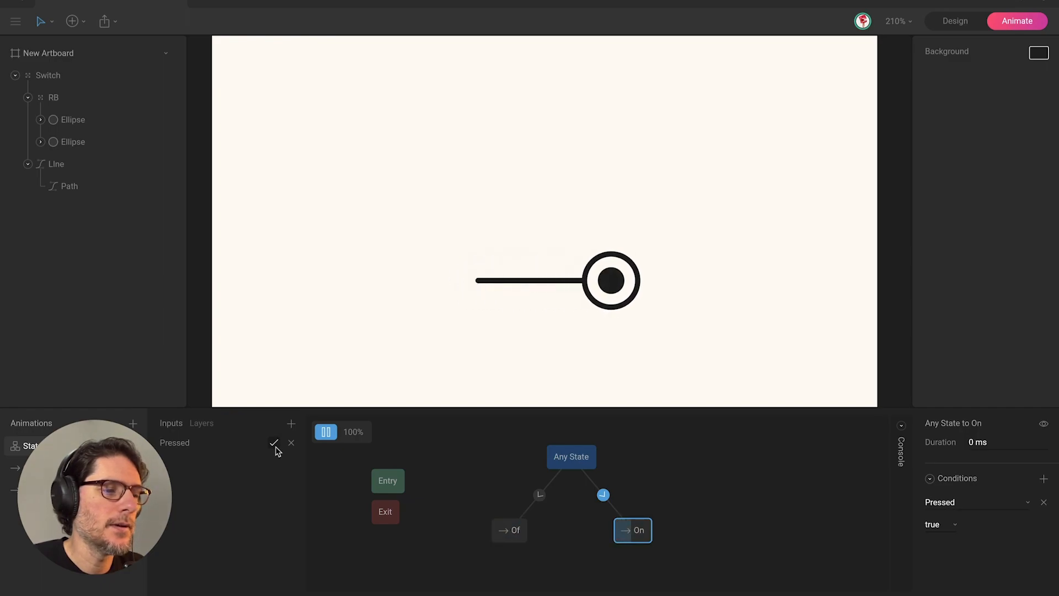
{"action": "left_click", "coordinate": [274, 444]}
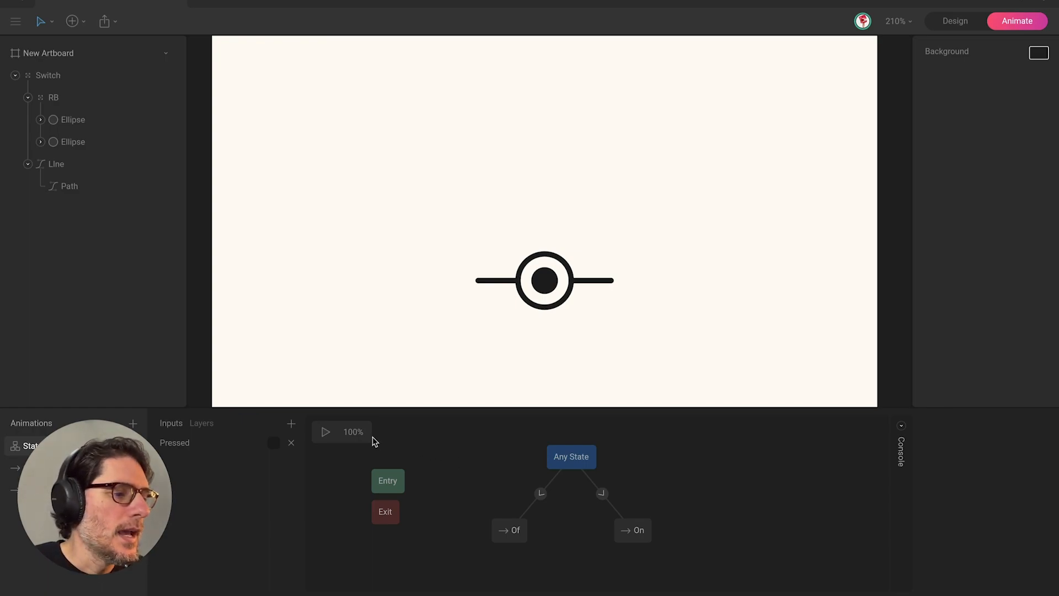
Step: Restart the state machine with Pressed off and on to examine how the switch behaves at startup, then stop playback
{"action": "left_click", "coordinate": [325, 433]}
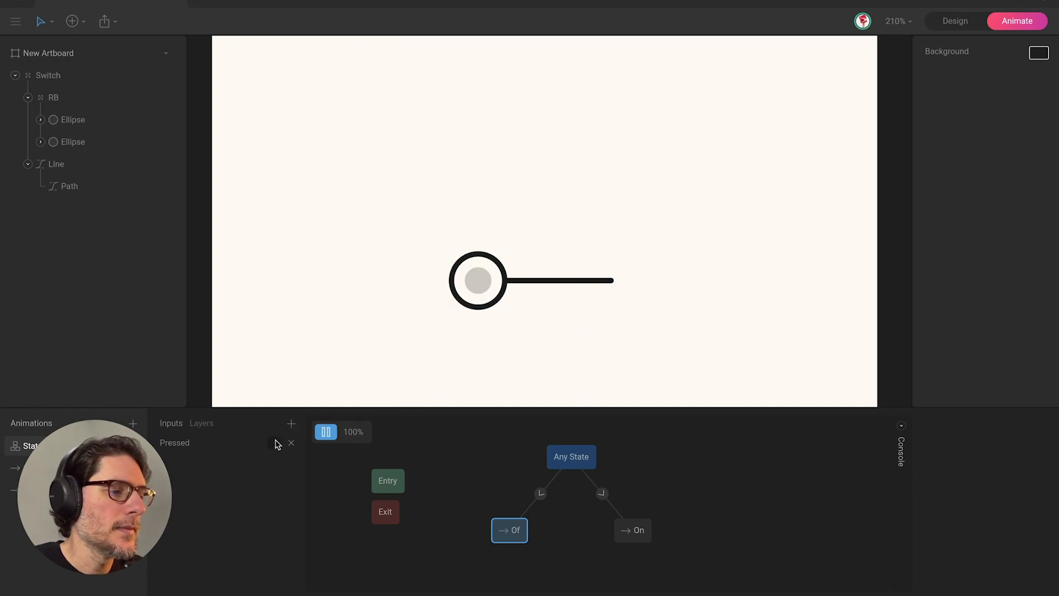
{"action": "left_click", "coordinate": [326, 431]}
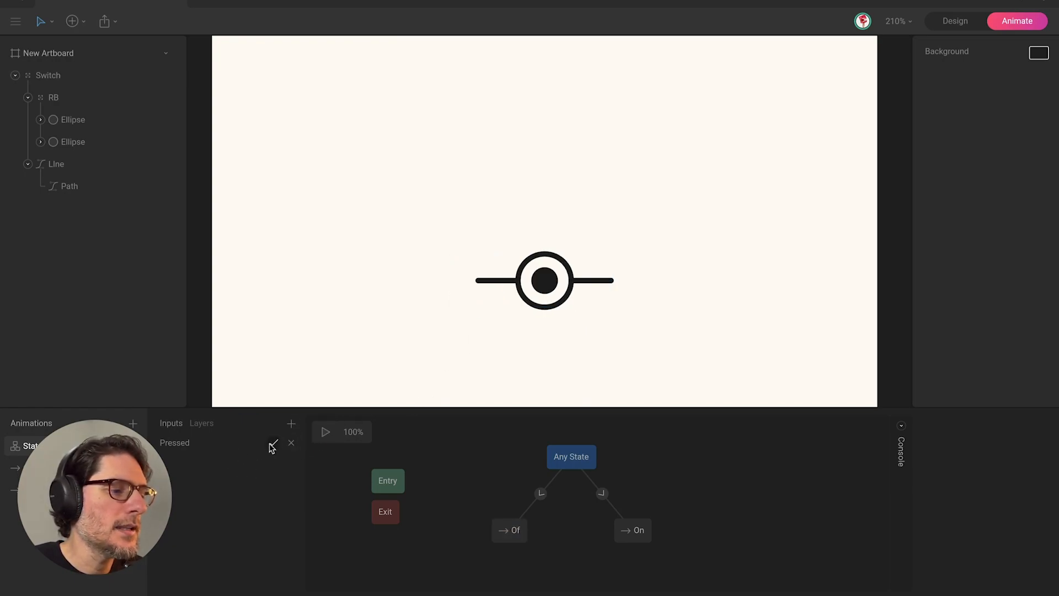
{"action": "left_click", "coordinate": [325, 431]}
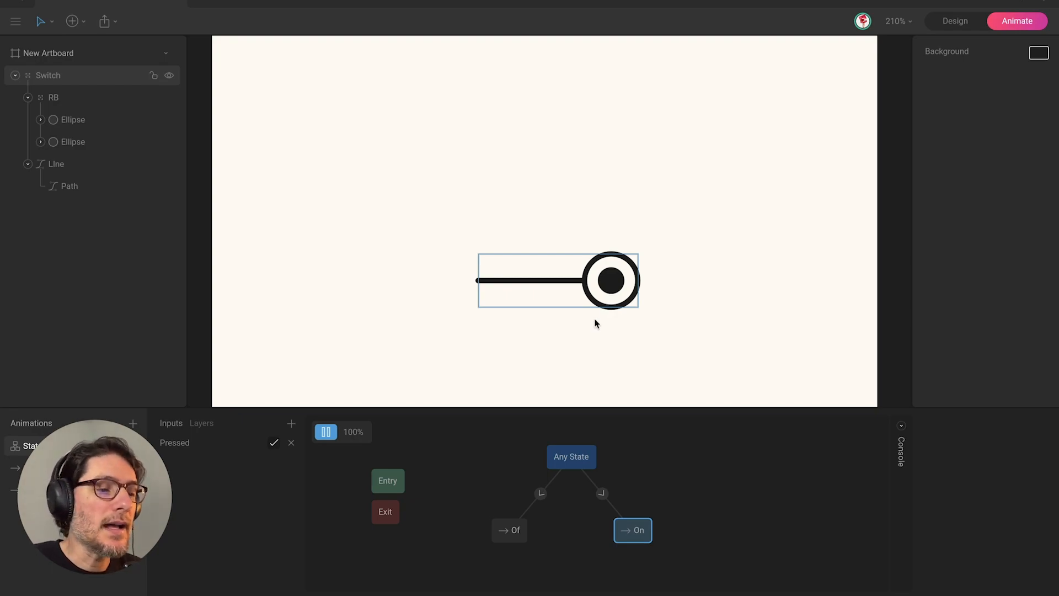
{"action": "left_click", "coordinate": [274, 444]}
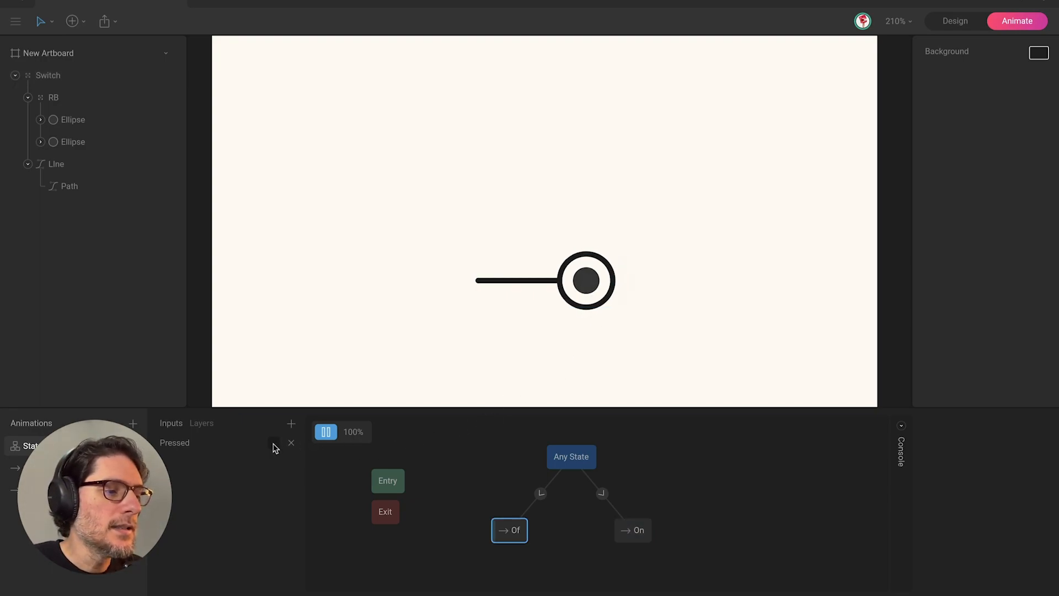
{"action": "left_click", "coordinate": [326, 432]}
{"action": "left_click", "coordinate": [325, 433]}
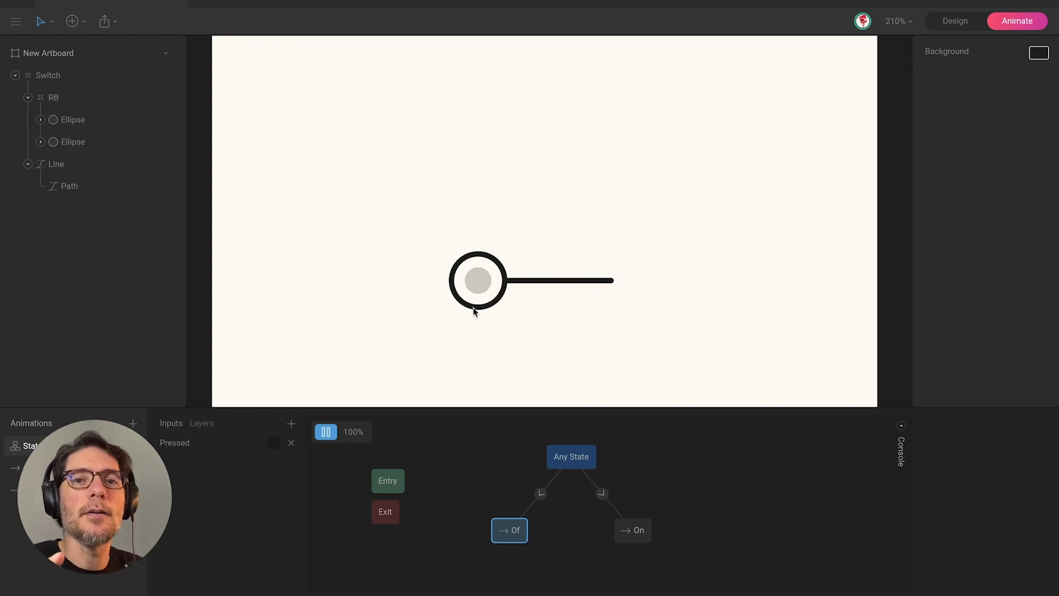
{"action": "left_click", "coordinate": [325, 433]}
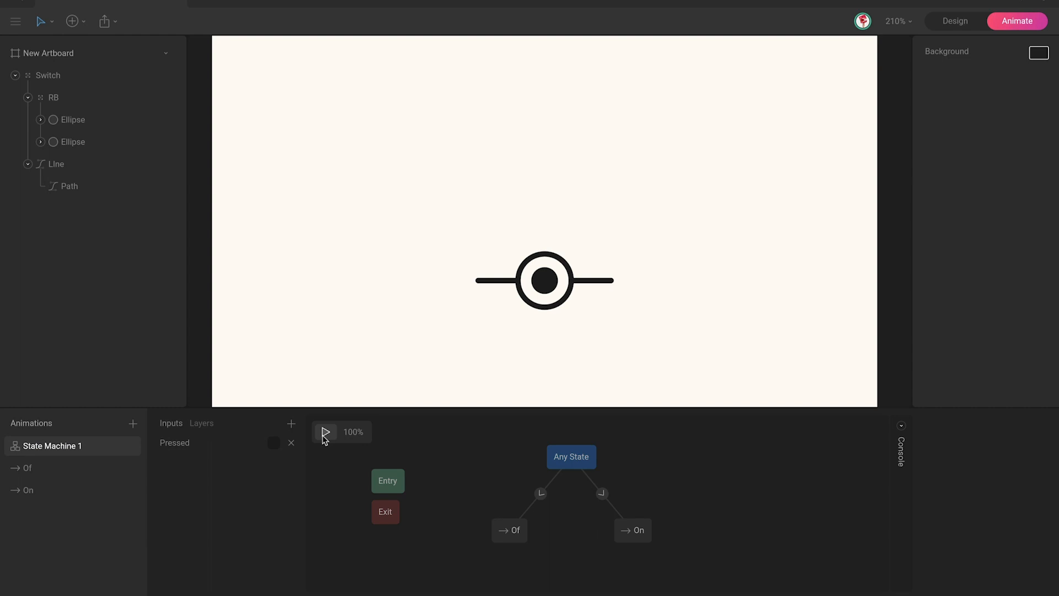
Step: Create a new timeline animation and name it StartOn
{"action": "left_click", "coordinate": [132, 423]}
{"action": "left_click", "coordinate": [155, 463]}
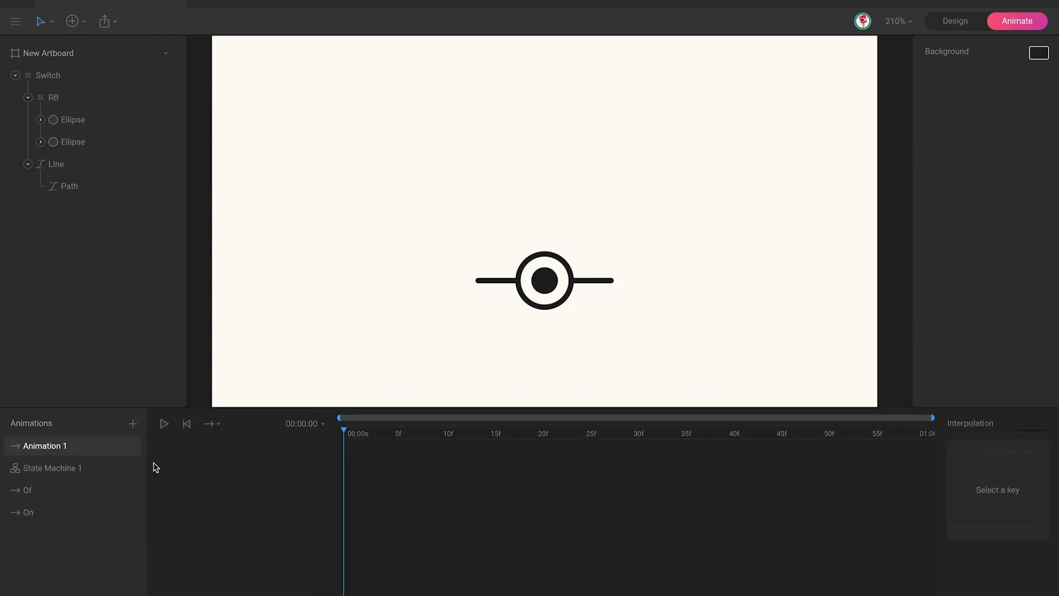
{"action": "double_click", "coordinate": [58, 447]}
{"action": "type", "text": "StartOn"}
Step: Copy the frame 0 keyframes of RB and the ellipse from Of into StartOn, and place StartOn beneath State Machine 1
{"action": "left_click", "coordinate": [83, 493]}
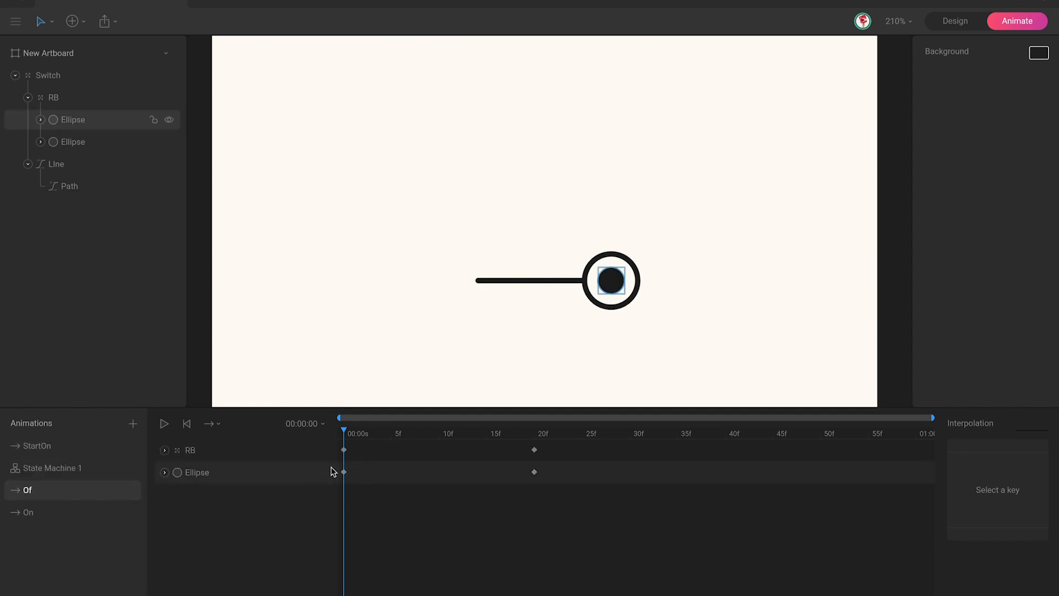
{"action": "left_click_drag", "start_coordinate": [373, 445], "coordinate": [340, 478]}
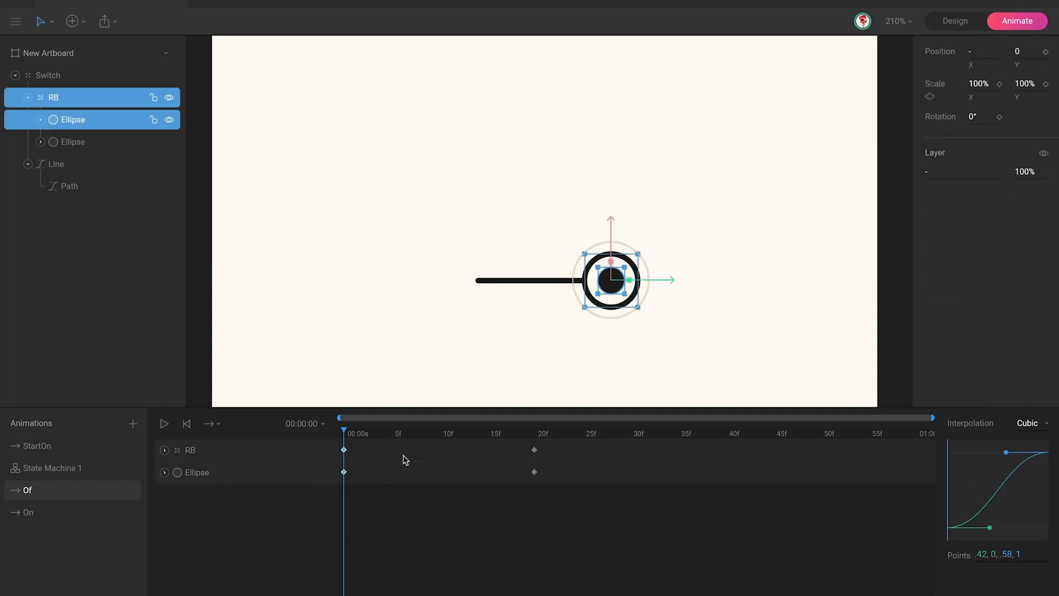
{"action": "key", "text": "super+c"}
{"action": "left_click", "coordinate": [100, 448]}
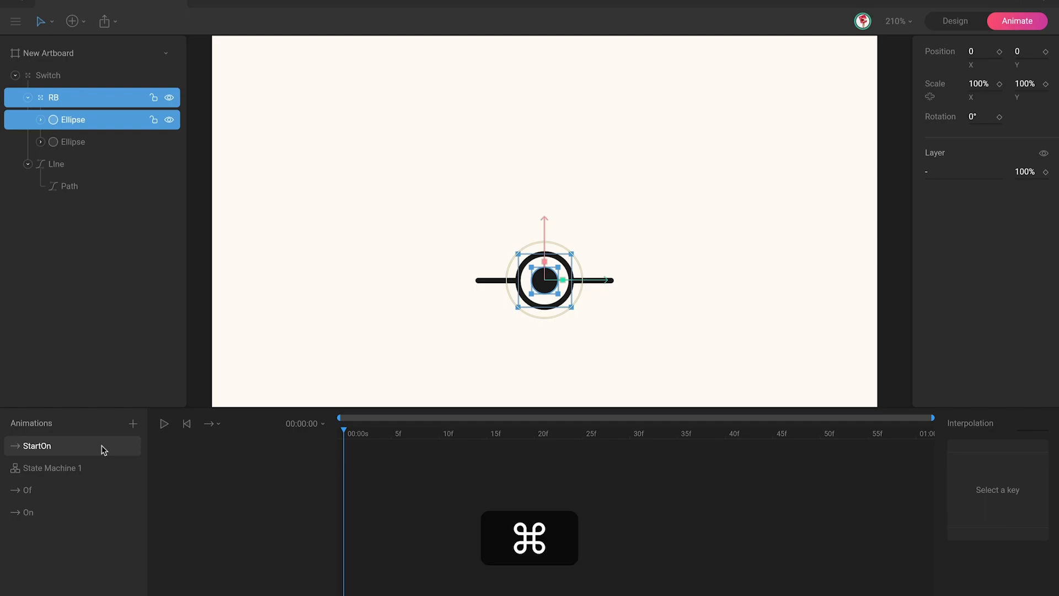
{"action": "key", "text": "super+v"}
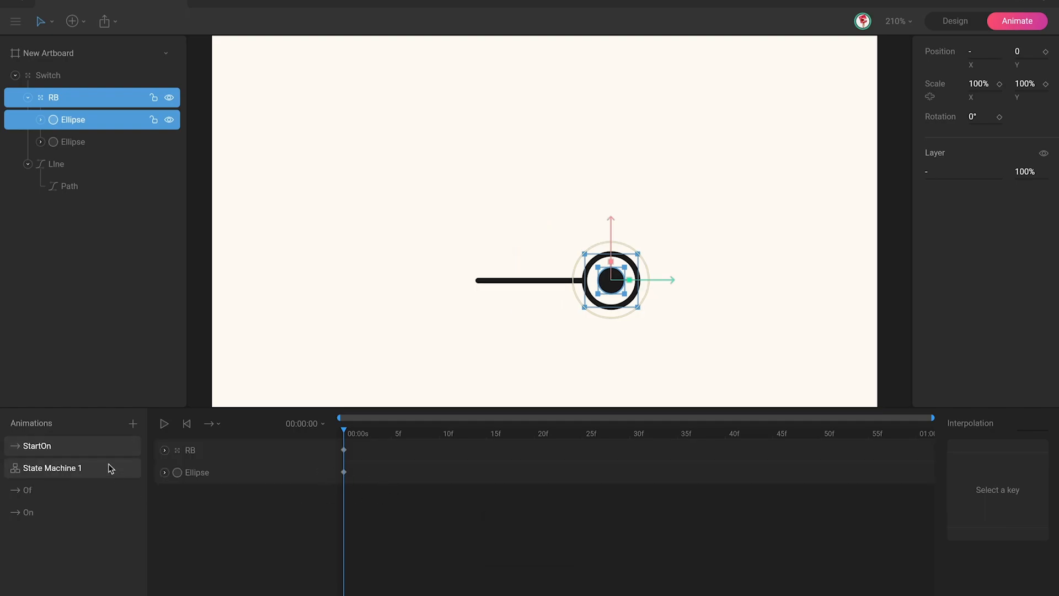
{"action": "left_click_drag", "start_coordinate": [77, 450], "coordinate": [66, 479]}
Step: Create another timeline animation and name it StartOf
{"action": "left_click", "coordinate": [133, 424]}
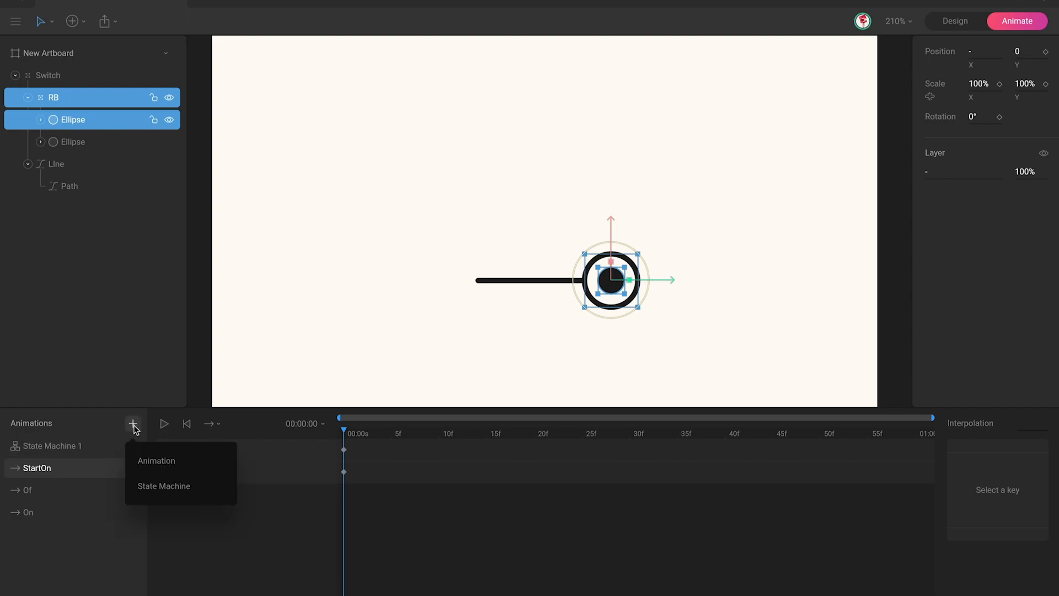
{"action": "left_click", "coordinate": [154, 458]}
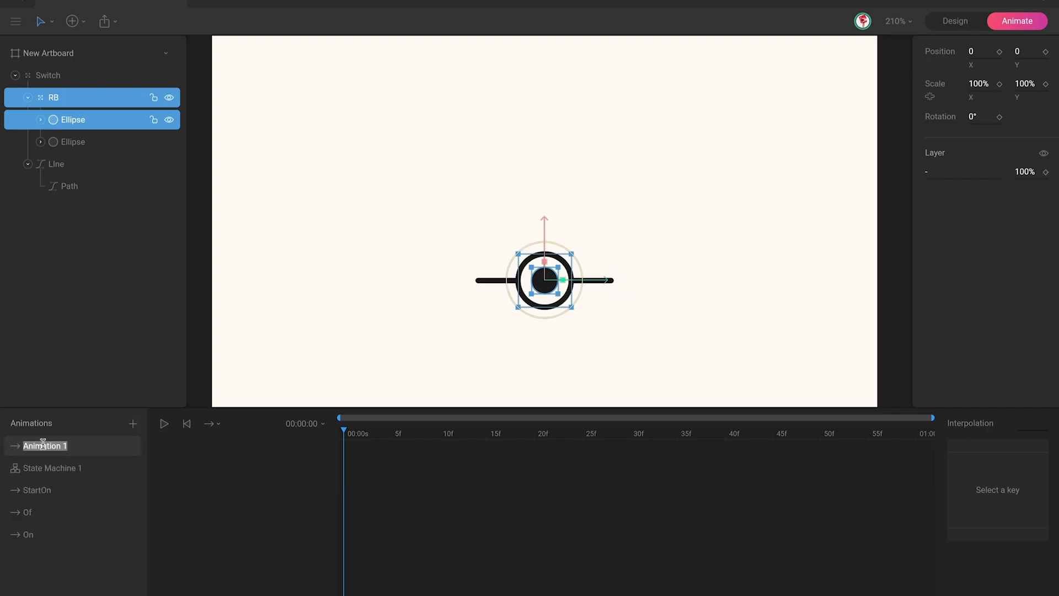
{"action": "type", "text": "Start"}
{"action": "type", "text": "Of"}
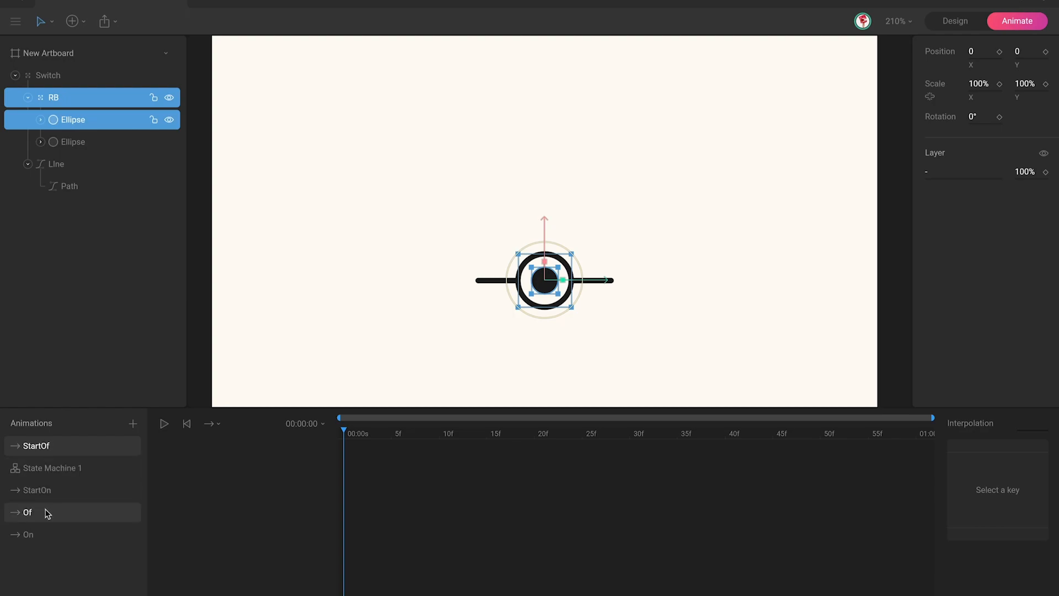
Step: Copy the frame 20 keyframes of RB and the ellipse from Of to frame 0 of StartOf, and place StartOf beneath State Machine 1
{"action": "left_click", "coordinate": [48, 513]}
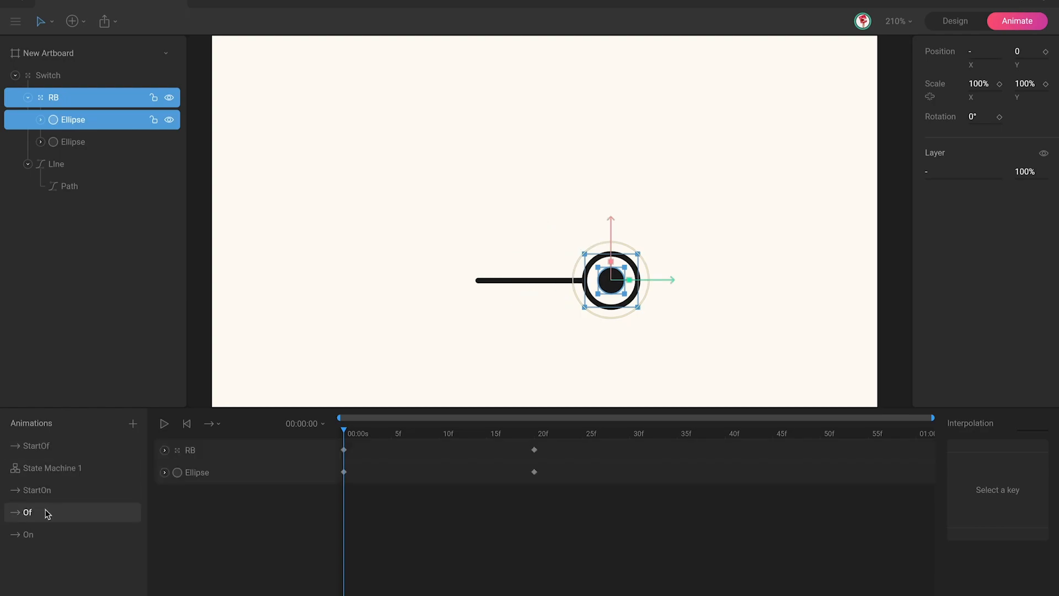
{"action": "left_click", "coordinate": [535, 433]}
{"action": "left_click_drag", "start_coordinate": [503, 490], "coordinate": [557, 444]}
{"action": "key", "text": "super+c"}
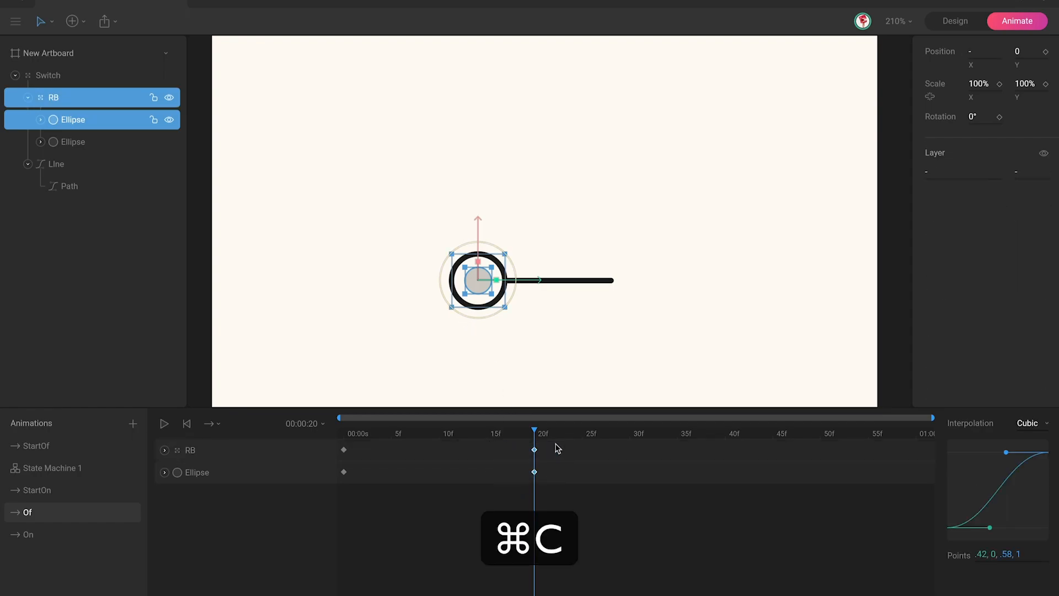
{"action": "left_click", "coordinate": [48, 446]}
{"action": "key", "text": "super+v"}
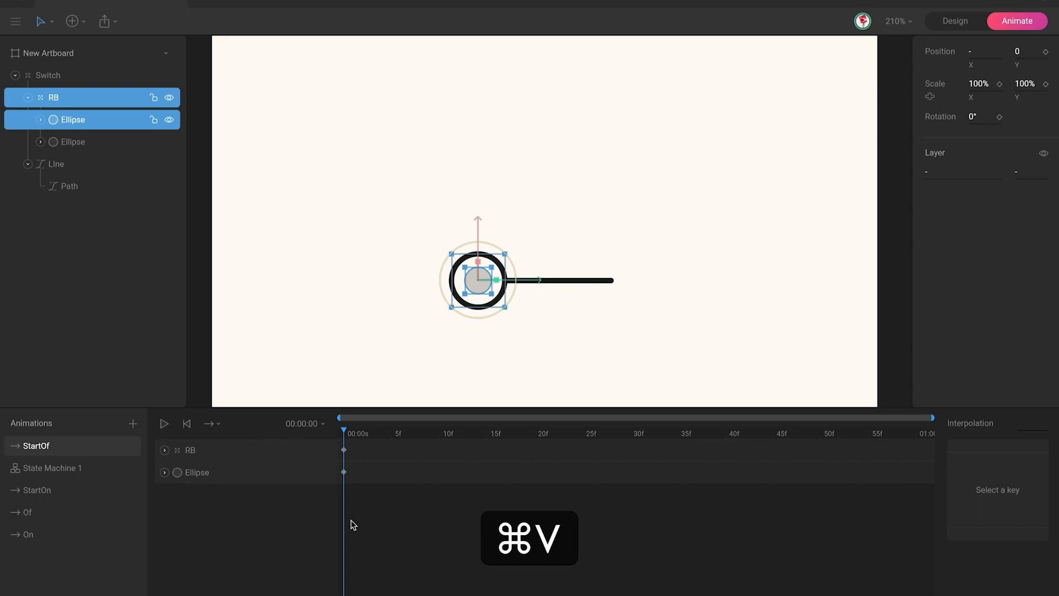
{"action": "left_click_drag", "start_coordinate": [95, 450], "coordinate": [84, 478]}
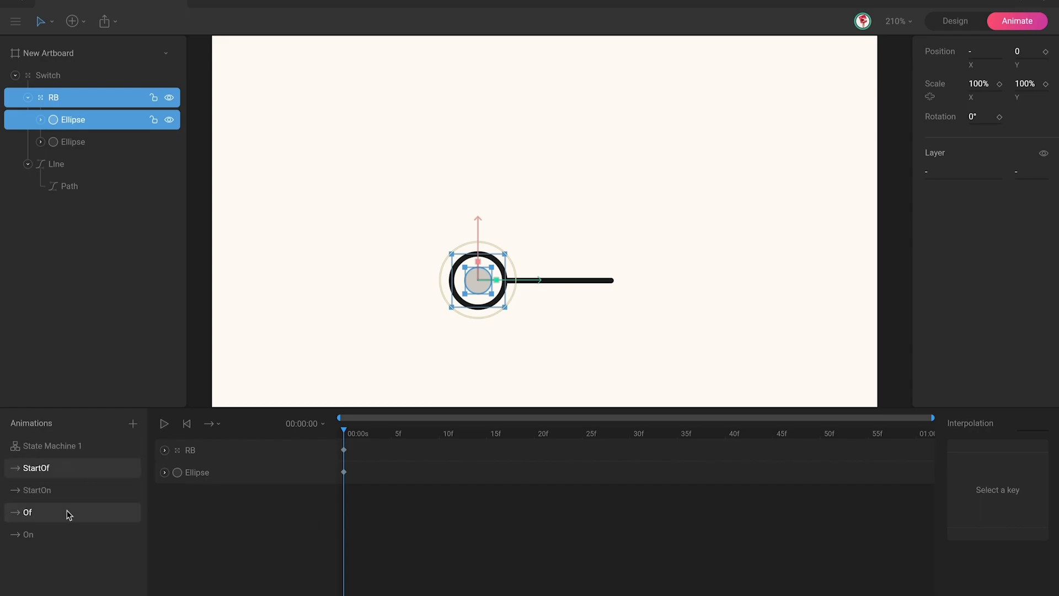
Step: Compare the switch's pose in the StartOn and StartOf animations, then return to State Machine 1
{"action": "left_click", "coordinate": [68, 493]}
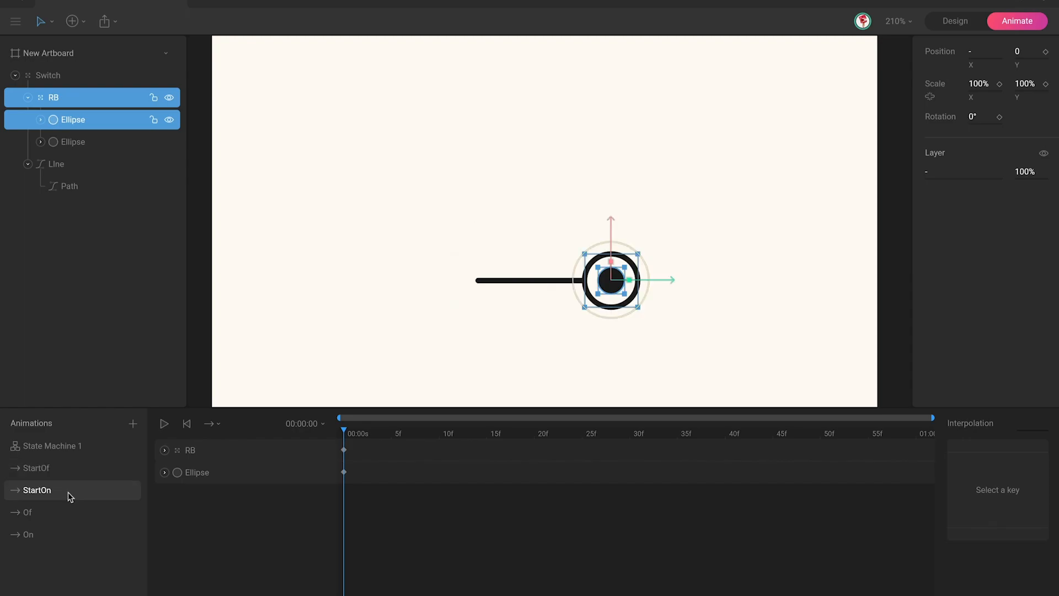
{"action": "left_click", "coordinate": [287, 351]}
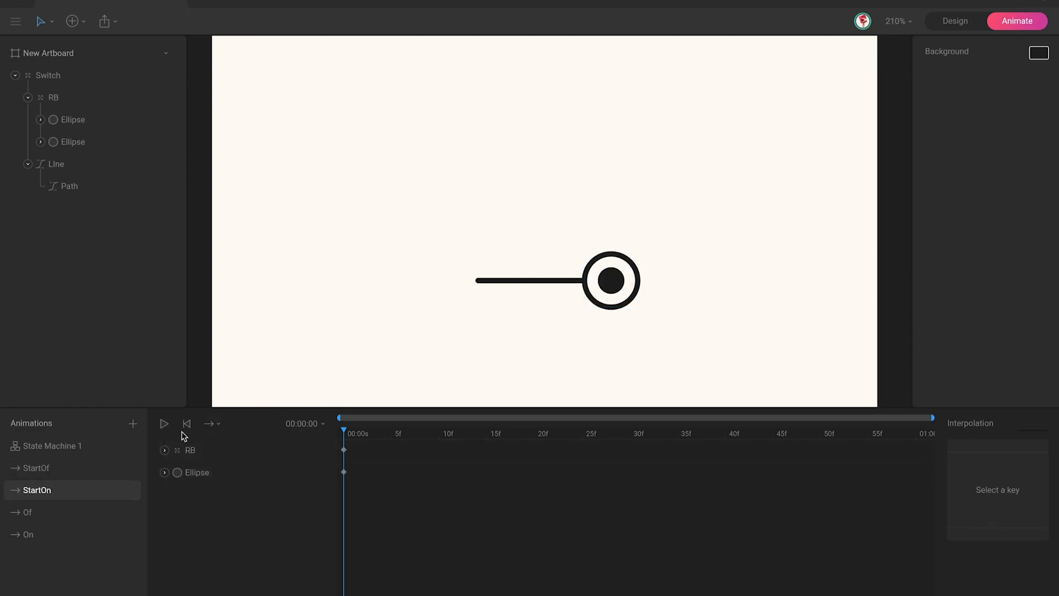
{"action": "left_click", "coordinate": [65, 467]}
{"action": "left_click", "coordinate": [459, 293]}
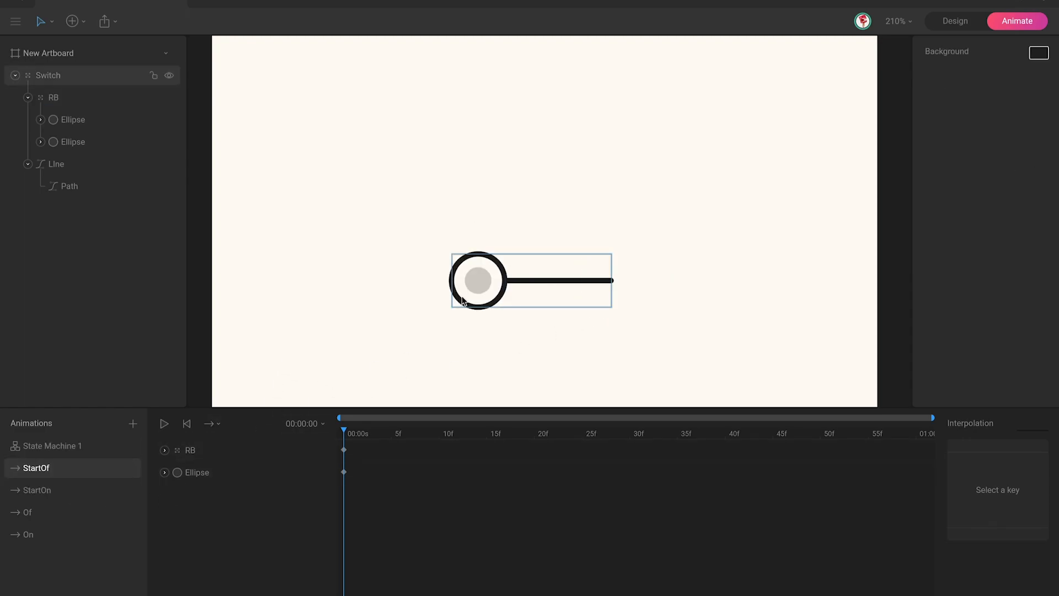
{"action": "left_click", "coordinate": [78, 446]}
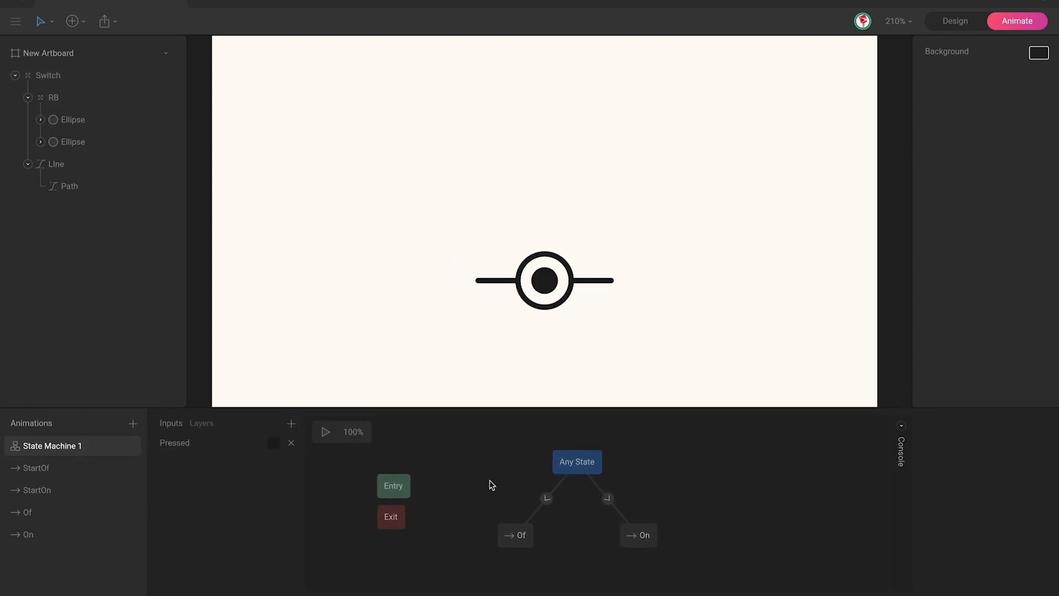
Step: Delete the Any State transitions to Of and On, move Any State aside, and place Entry above the lowered Of and On states
{"action": "left_click_drag", "start_coordinate": [492, 485], "coordinate": [620, 513]}
{"action": "key", "text": "BackSpace"}
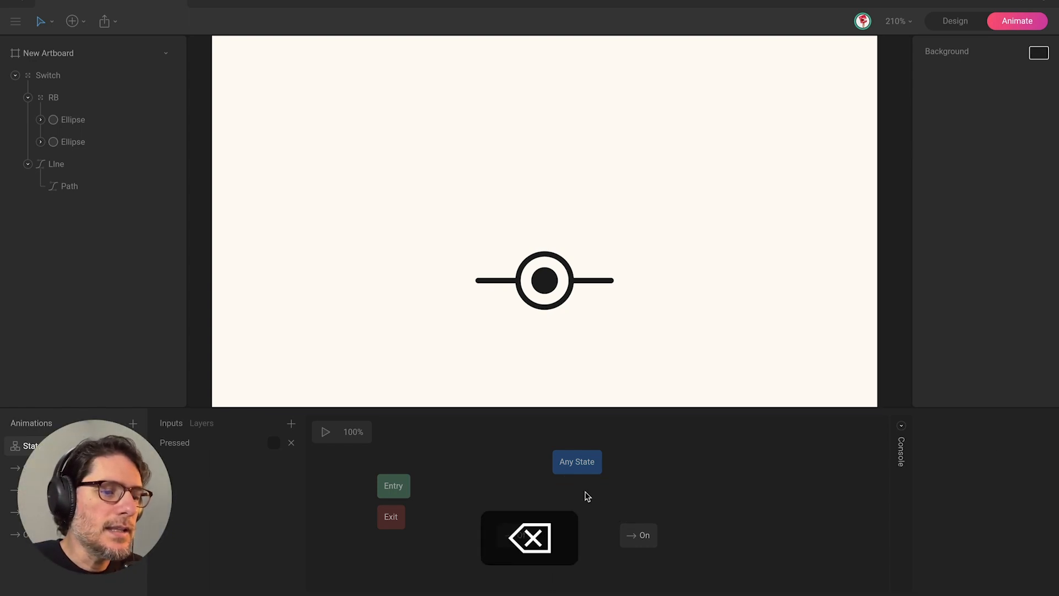
{"action": "left_click_drag", "start_coordinate": [576, 464], "coordinate": [428, 457]}
{"action": "left_click_drag", "start_coordinate": [392, 487], "coordinate": [574, 458]}
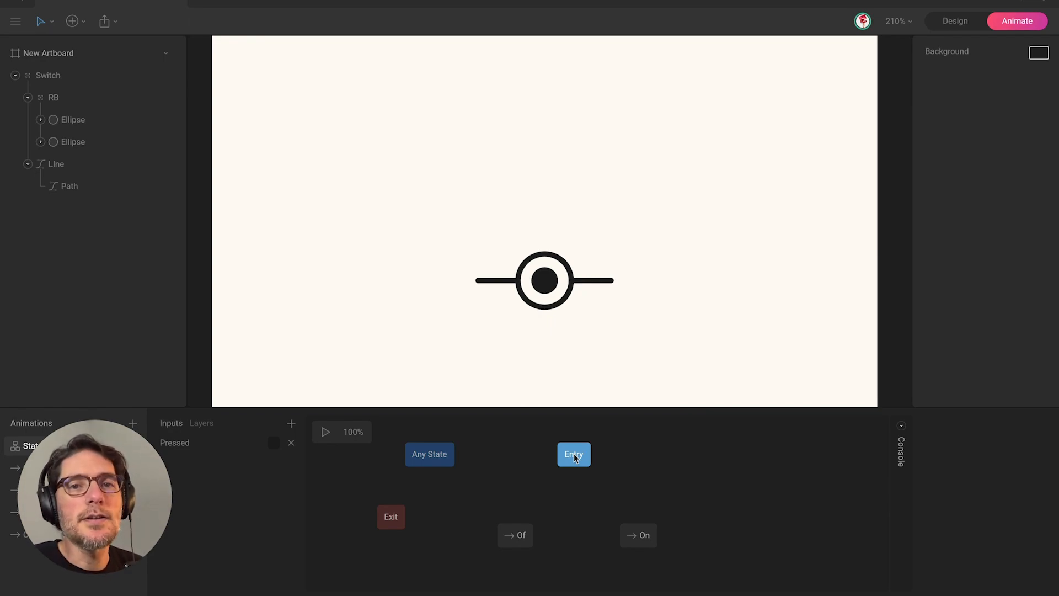
{"action": "left_click_drag", "start_coordinate": [480, 505], "coordinate": [634, 559]}
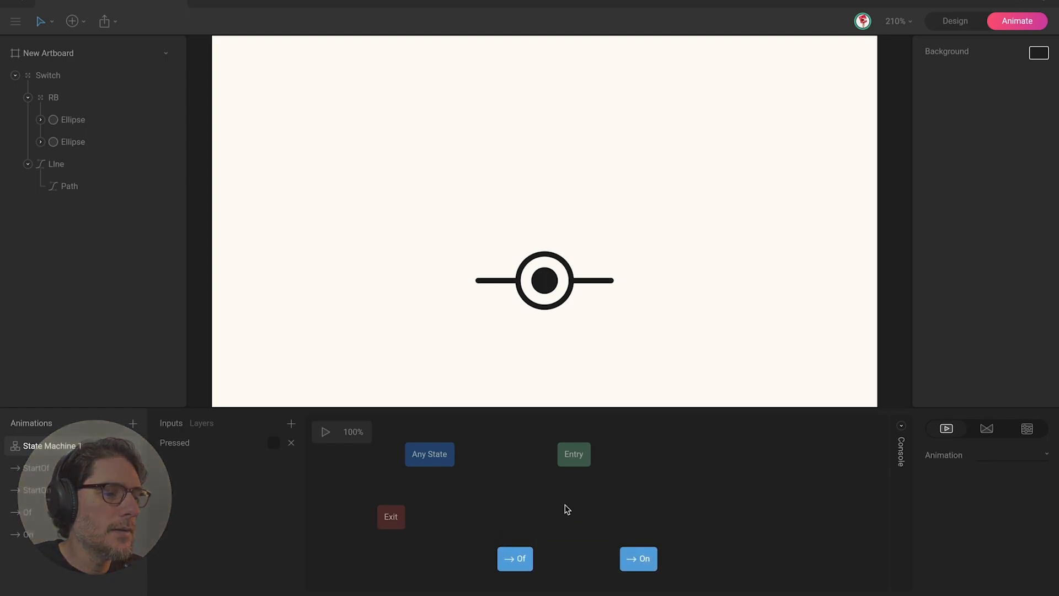
Step: Add StartOf and StartOn as states beneath Entry in State Machine 1, and connect Entry to each of them
{"action": "left_click", "coordinate": [65, 487]}
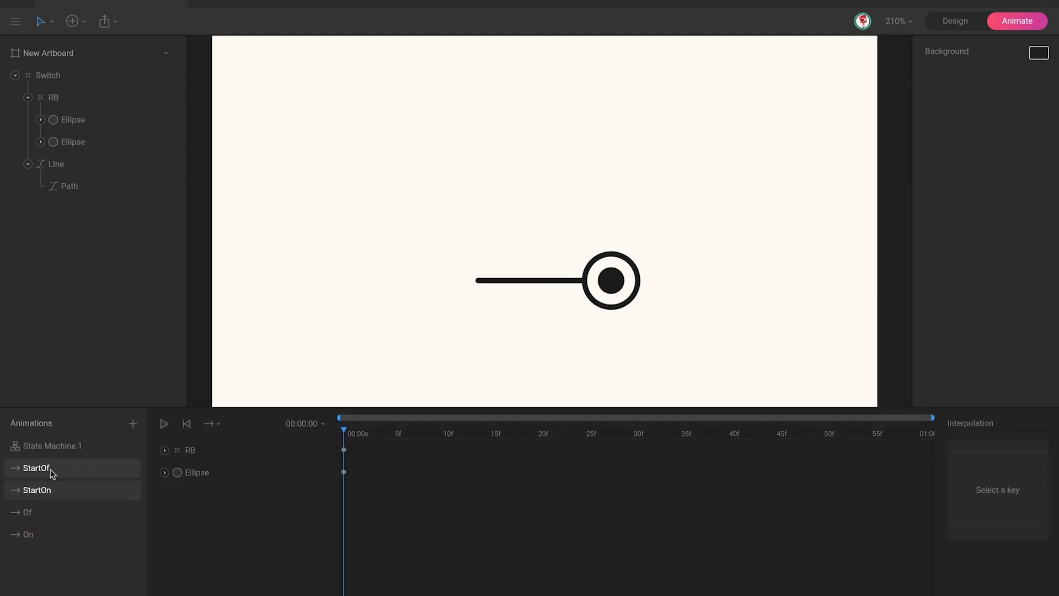
{"action": "left_click", "coordinate": [68, 448]}
{"action": "left_click_drag", "start_coordinate": [38, 468], "coordinate": [511, 498]}
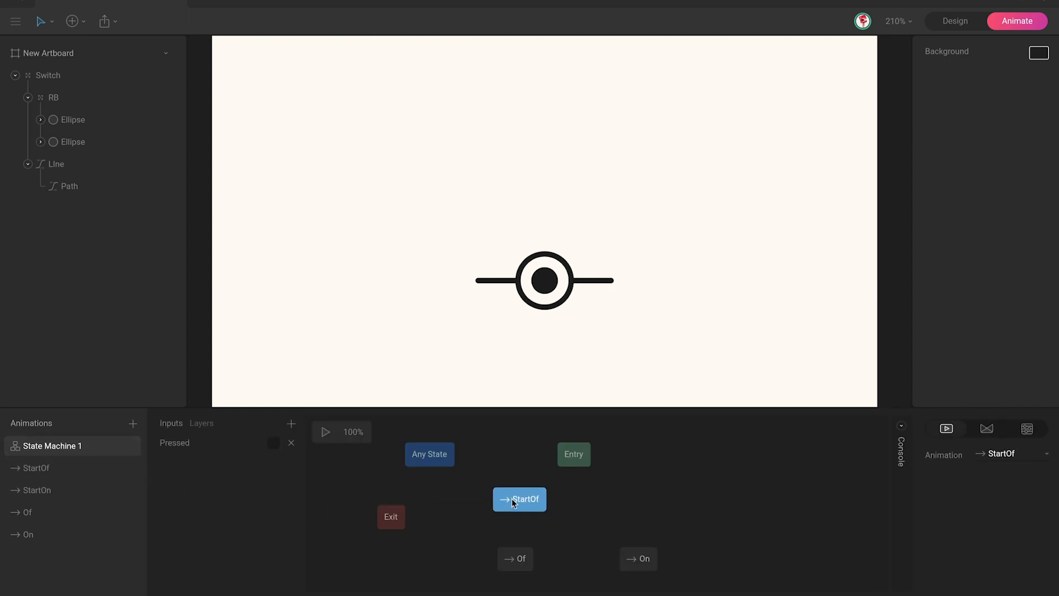
{"action": "left_click_drag", "start_coordinate": [111, 488], "coordinate": [643, 499]}
{"action": "mouse_move", "coordinate": [571, 474]}
{"action": "left_mouse_down"}
{"action": "mouse_move", "coordinate": [548, 492]}
{"action": "mouse_move", "coordinate": [616, 489]}
{"action": "left_mouse_up"}
{"action": "left_click", "coordinate": [647, 502]}
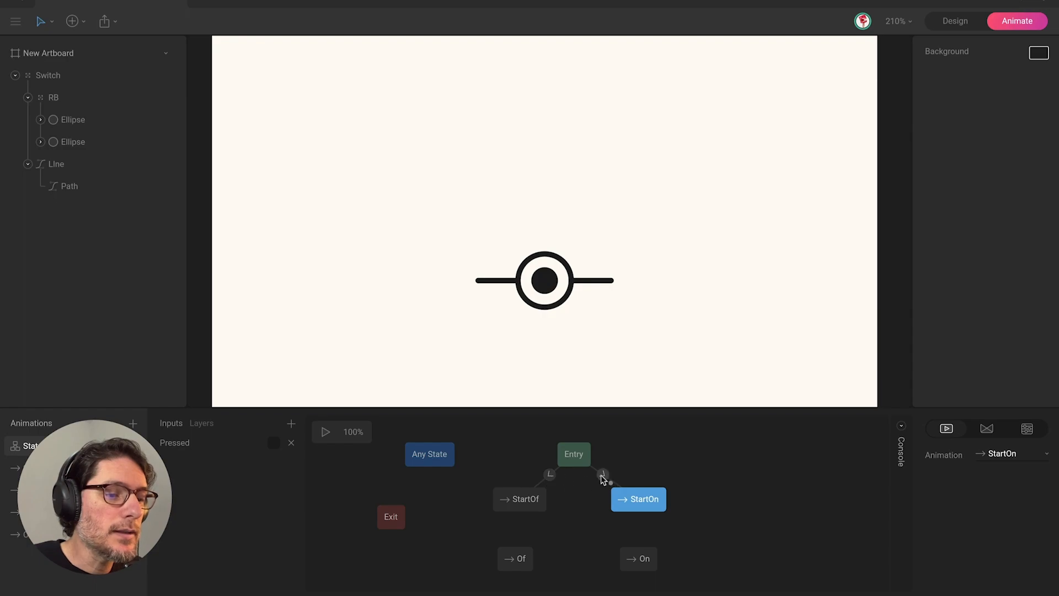
{"action": "left_click_drag", "start_coordinate": [577, 462], "coordinate": [577, 445]}
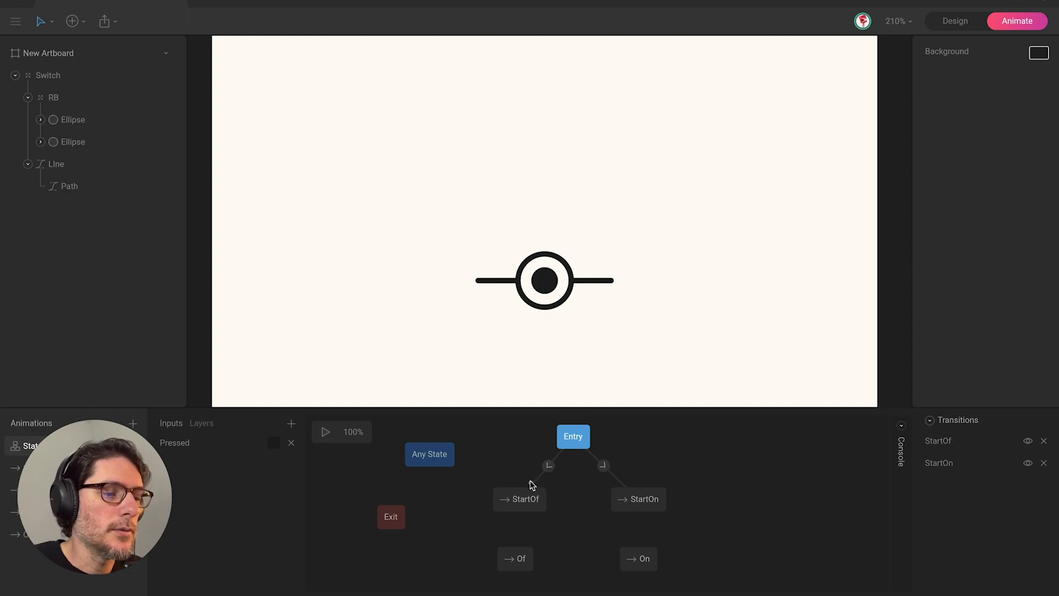
Step: Add a condition to the Entry to StartOf transition that requires Pressed to be false
{"action": "left_click", "coordinate": [548, 466]}
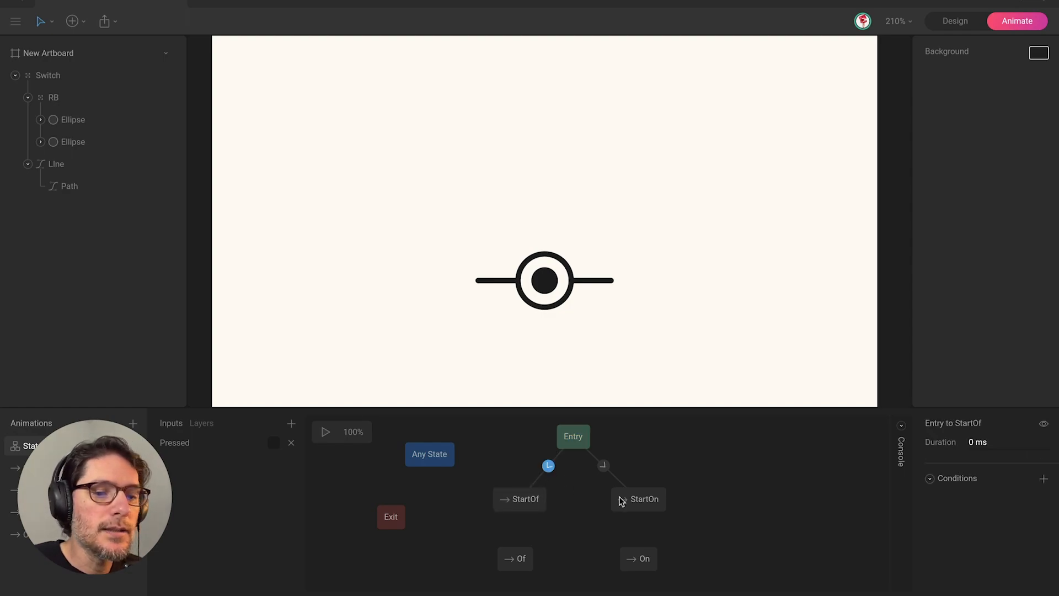
{"action": "left_click", "coordinate": [1042, 478]}
{"action": "left_click", "coordinate": [983, 501]}
{"action": "left_click", "coordinate": [939, 523]}
{"action": "left_click", "coordinate": [927, 525]}
{"action": "left_click", "coordinate": [932, 549]}
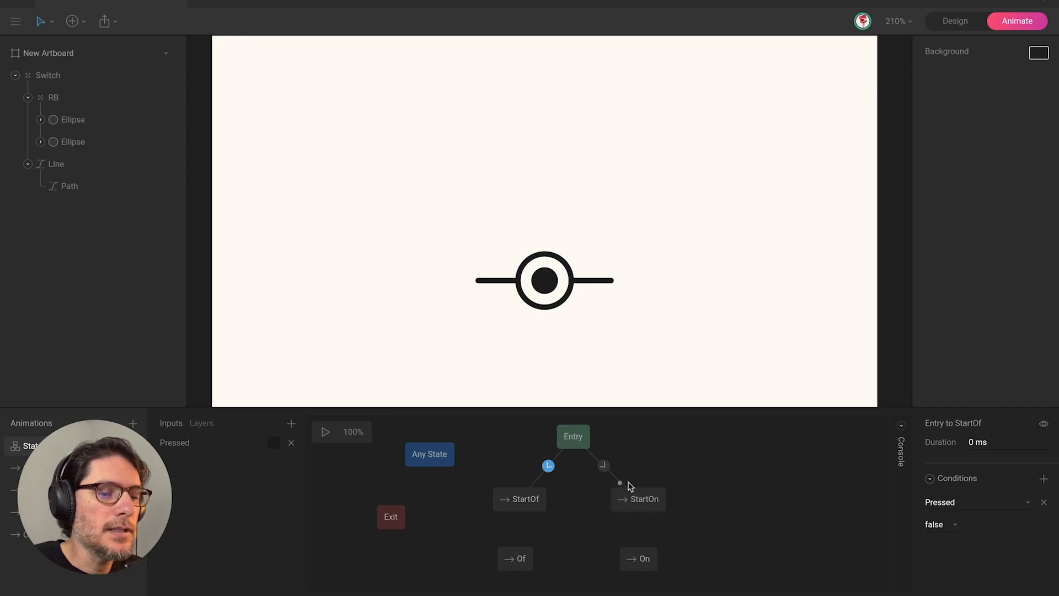
Step: Add a condition to the Entry to StartOn transition that requires Pressed to be true
{"action": "left_click", "coordinate": [604, 466]}
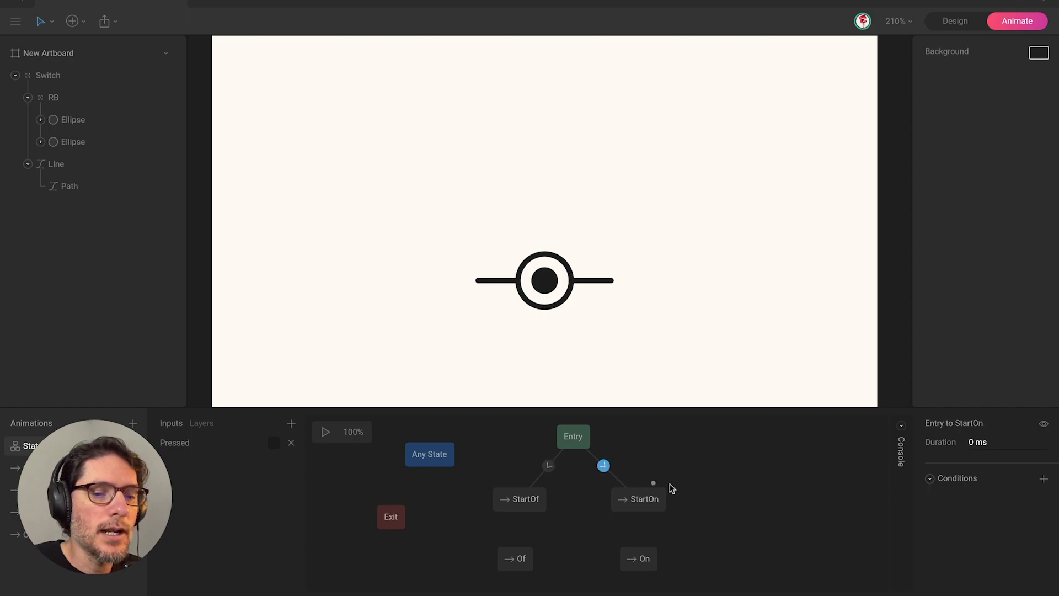
{"action": "left_click", "coordinate": [1042, 478]}
{"action": "left_click", "coordinate": [958, 522]}
{"action": "left_click", "coordinate": [575, 440]}
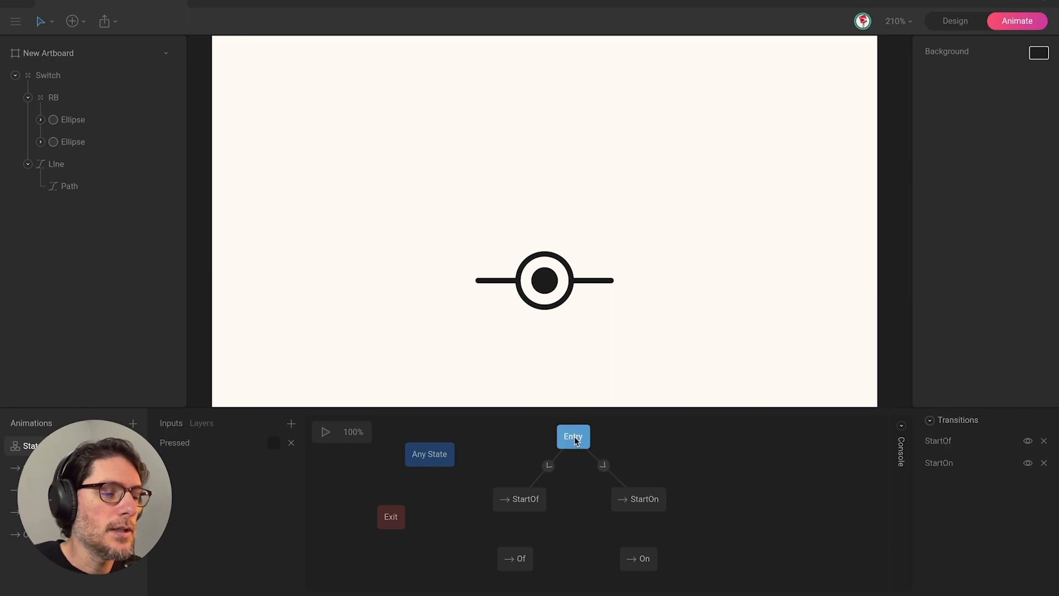
Step: Play the state machine with Pressed off and again with Pressed on to check the startup pose, then stop playback
{"action": "left_click", "coordinate": [325, 432]}
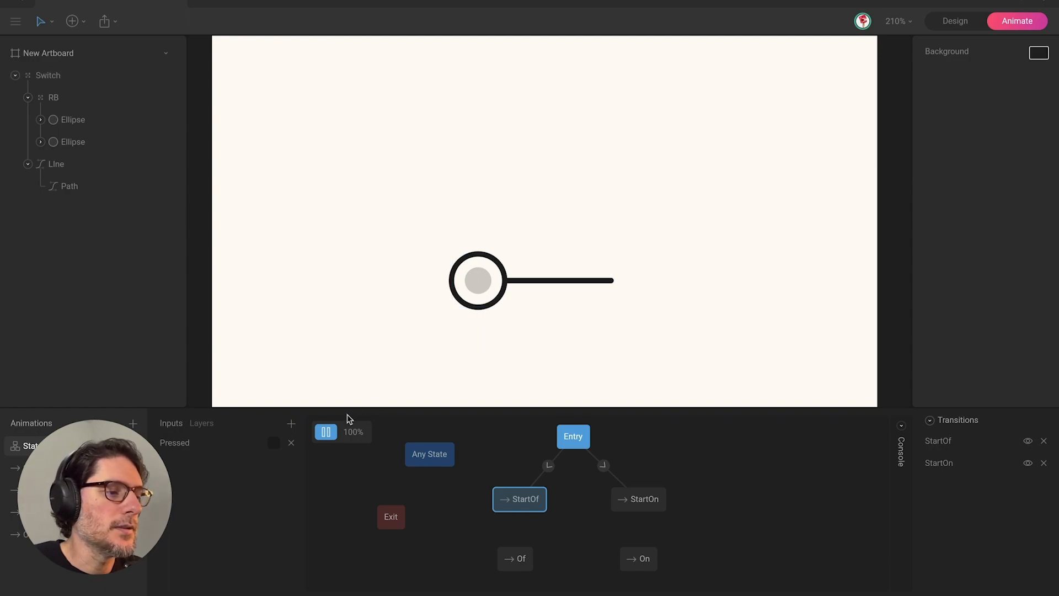
{"action": "left_click", "coordinate": [327, 432]}
{"action": "left_click", "coordinate": [274, 442]}
{"action": "left_click", "coordinate": [326, 432]}
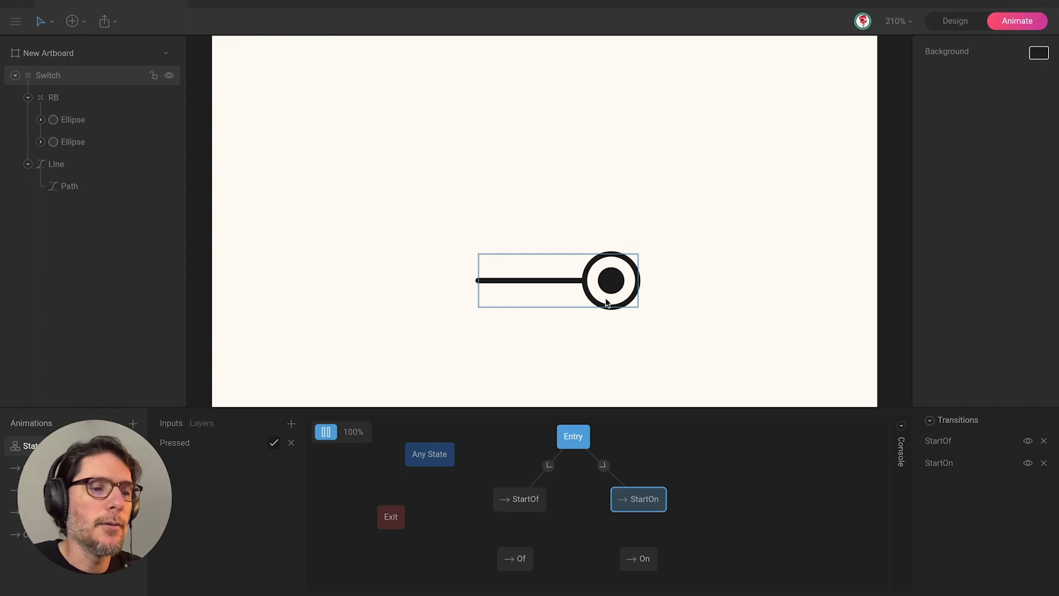
{"action": "scroll", "coordinate": [574, 499], "scroll_direction": "down", "scroll_amount": 1}
{"action": "scroll", "coordinate": [574, 498], "scroll_direction": "up", "scroll_amount": 1}
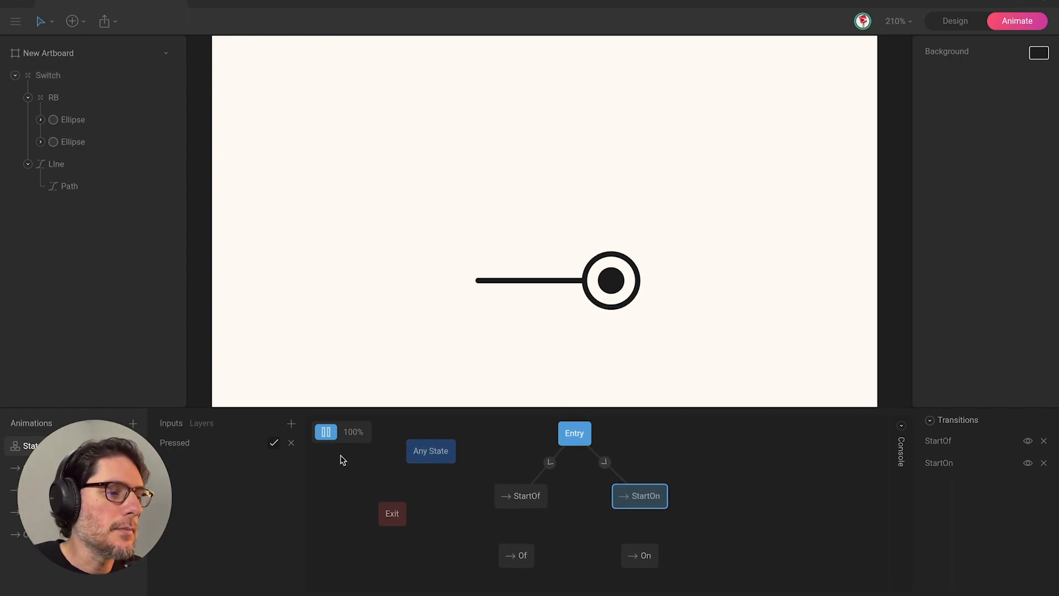
{"action": "left_click", "coordinate": [325, 431]}
Step: Align the two lower states beneath StartOf and StartOn, and swap their animations to On under StartOf and Of under StartOn
{"action": "left_click_drag", "start_coordinate": [513, 559], "coordinate": [518, 559]}
{"action": "mouse_move", "coordinate": [635, 563]}
{"action": "left_mouse_down"}
{"action": "mouse_move", "coordinate": [667, 551]}
{"action": "mouse_move", "coordinate": [513, 560]}
{"action": "mouse_move", "coordinate": [524, 562]}
{"action": "left_mouse_up"}
{"action": "left_click", "coordinate": [565, 546]}
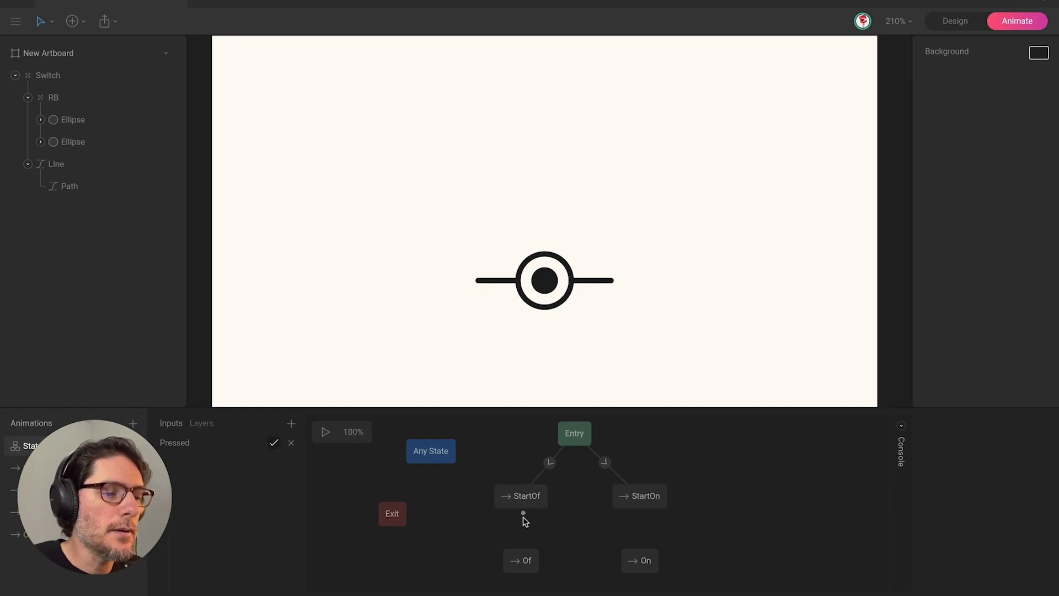
{"action": "left_click", "coordinate": [522, 560]}
{"action": "left_click", "coordinate": [1017, 456]}
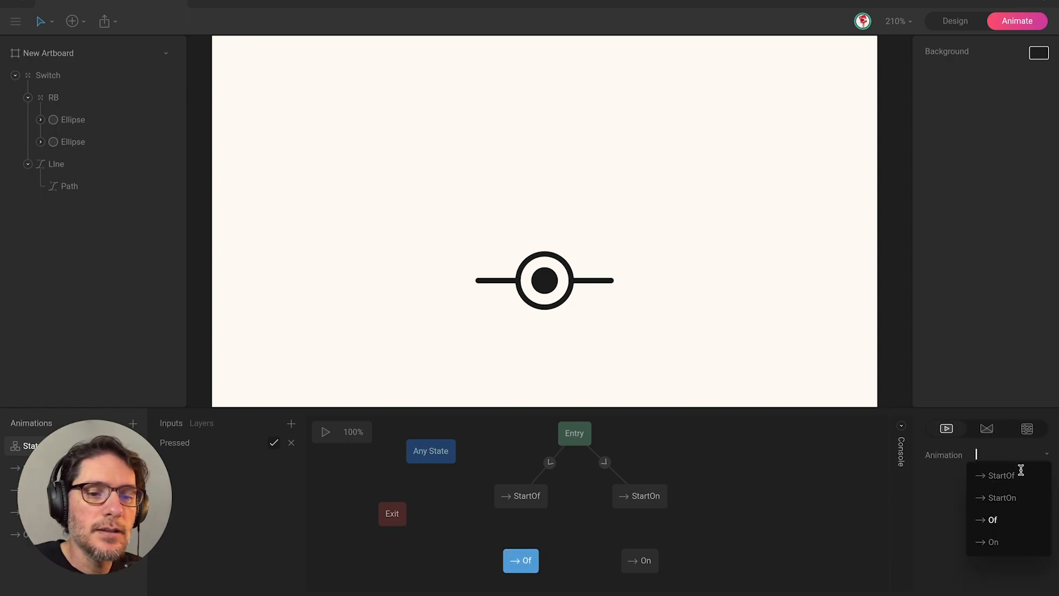
{"action": "left_click", "coordinate": [998, 541]}
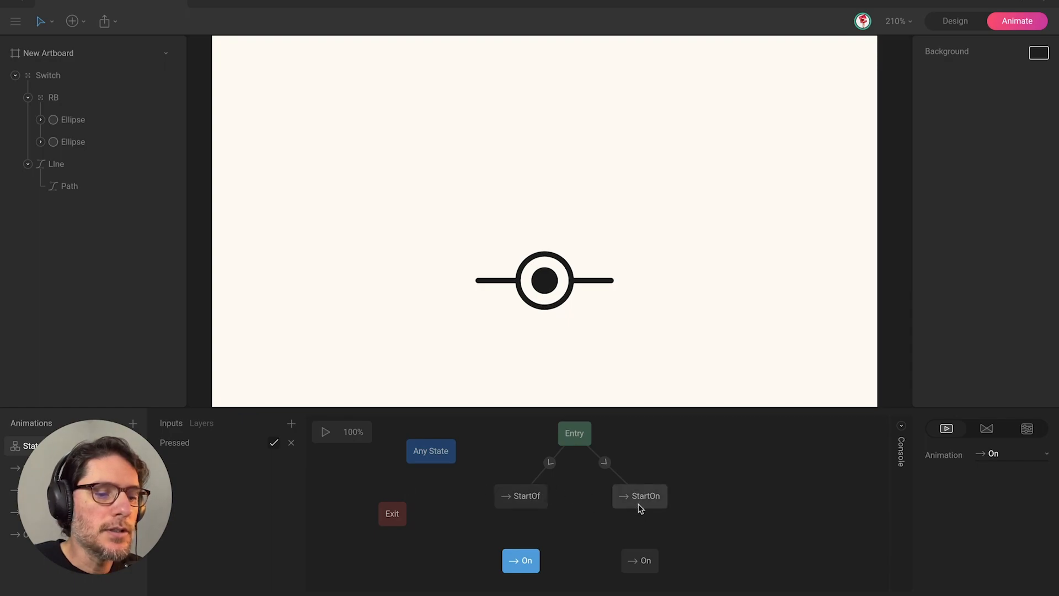
{"action": "left_click", "coordinate": [642, 567]}
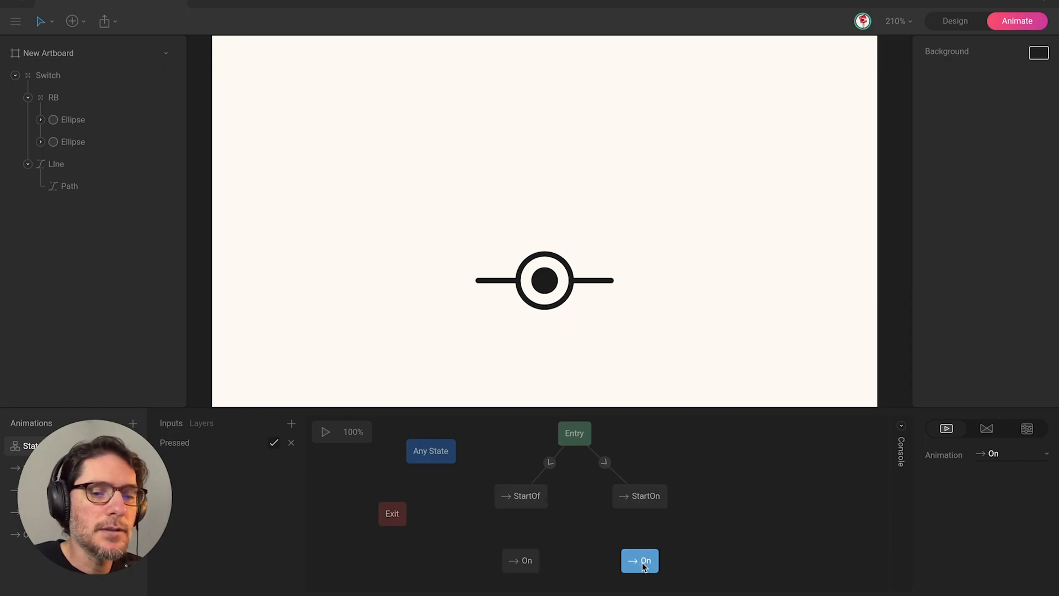
{"action": "left_click", "coordinate": [995, 461]}
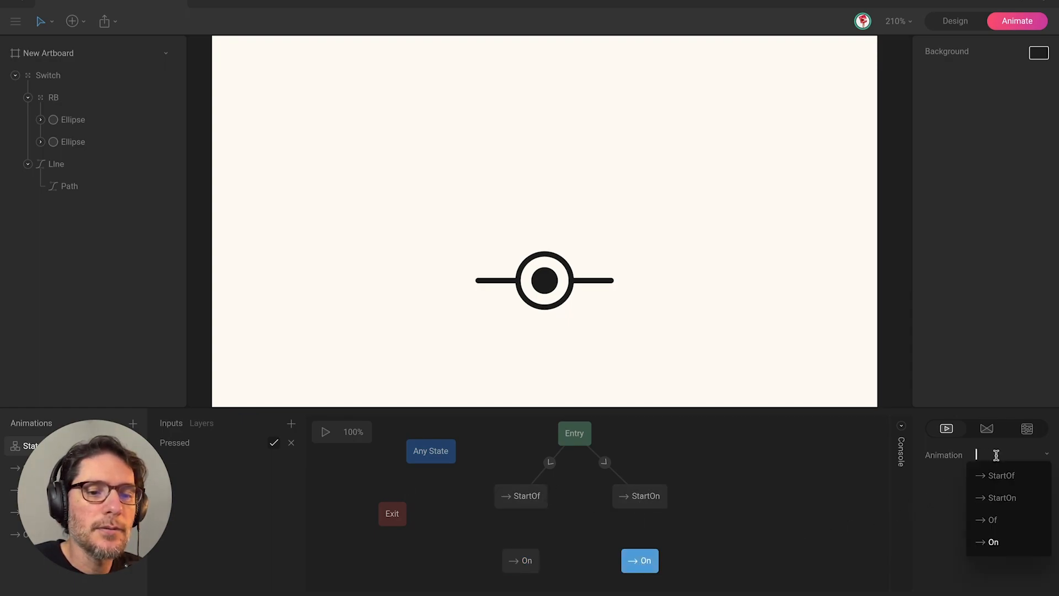
{"action": "left_click", "coordinate": [999, 522]}
Step: Connect StartOf to On and StartOn to Of, and link On and Of with transitions in both directions
{"action": "left_click_drag", "start_coordinate": [521, 516], "coordinate": [519, 541]}
{"action": "left_click_drag", "start_coordinate": [642, 518], "coordinate": [632, 562]}
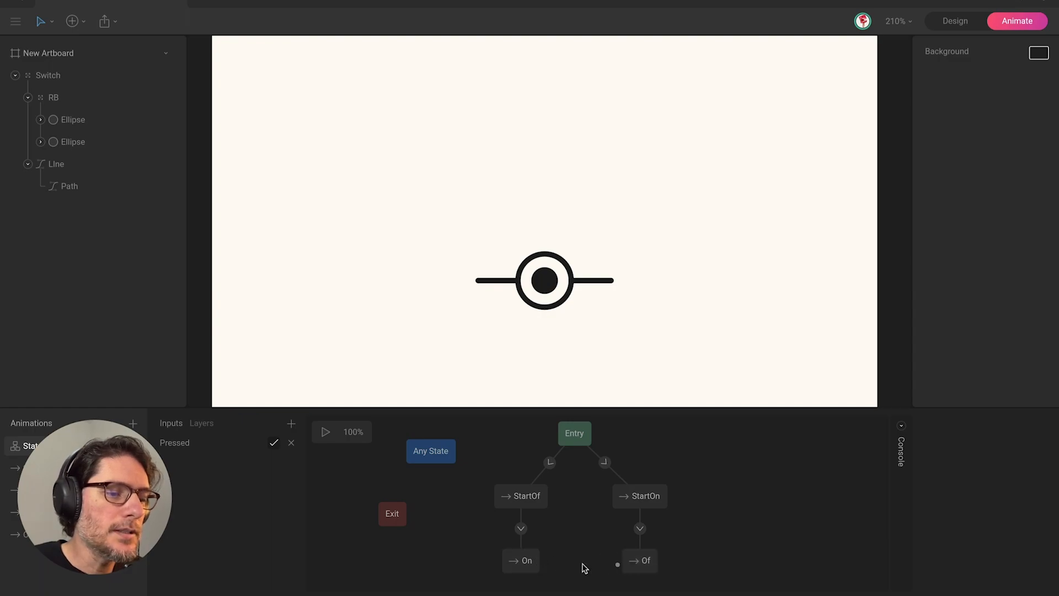
{"action": "mouse_move", "coordinate": [544, 562]}
{"action": "left_mouse_down"}
{"action": "mouse_move", "coordinate": [619, 568]}
{"action": "mouse_move", "coordinate": [536, 561]}
{"action": "left_mouse_up"}
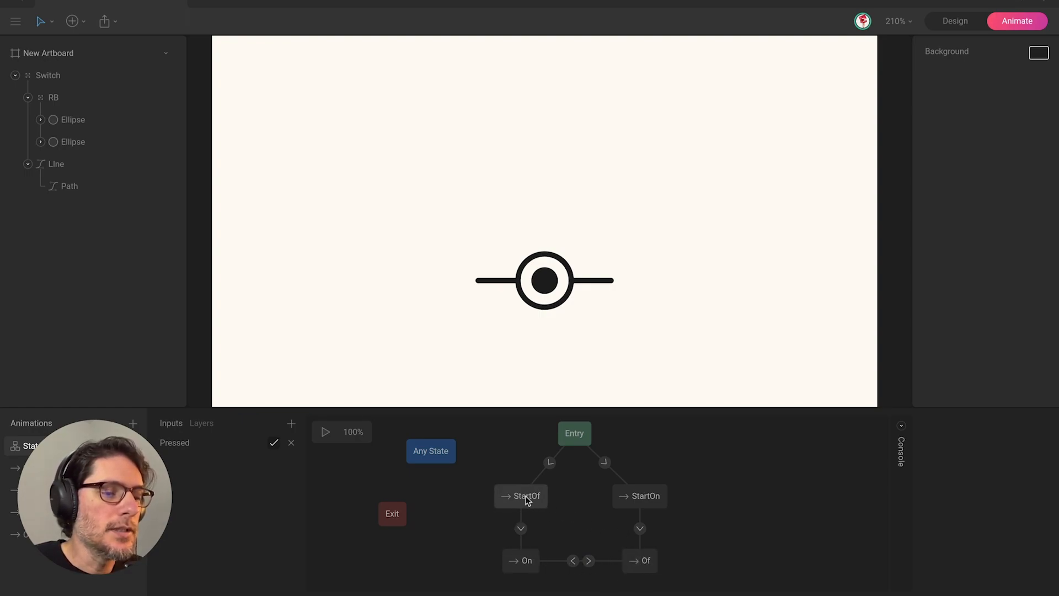
Step: Add a condition to the StartOf to On transition that requires Pressed to be true
{"action": "left_click", "coordinate": [521, 529]}
{"action": "left_click", "coordinate": [1043, 525]}
{"action": "left_click", "coordinate": [971, 549]}
{"action": "left_click", "coordinate": [945, 572]}
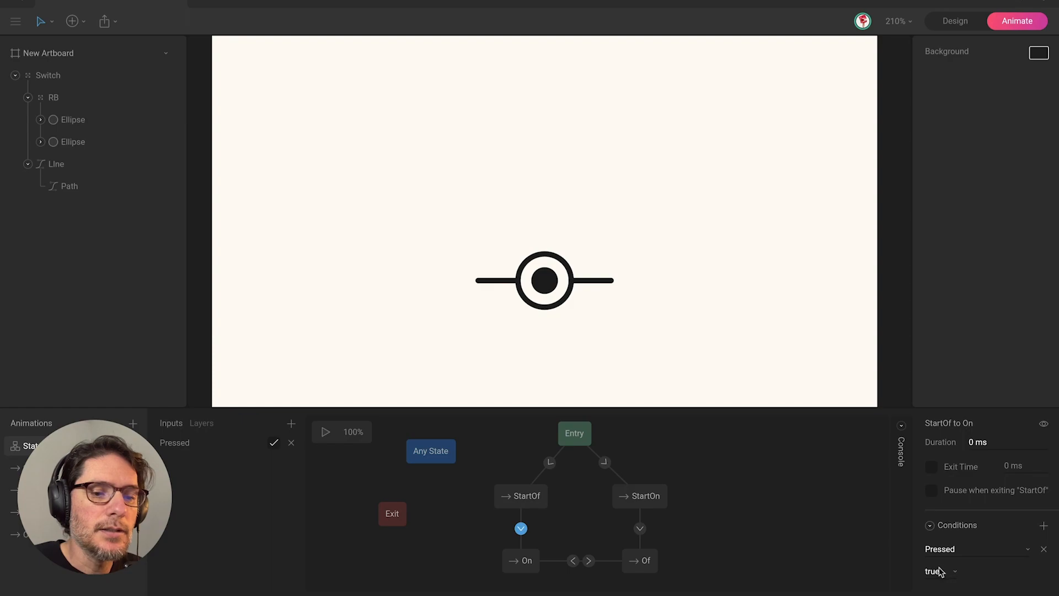
Step: Add a condition to the StartOn to Of transition that requires Pressed to be false
{"action": "left_click", "coordinate": [646, 503]}
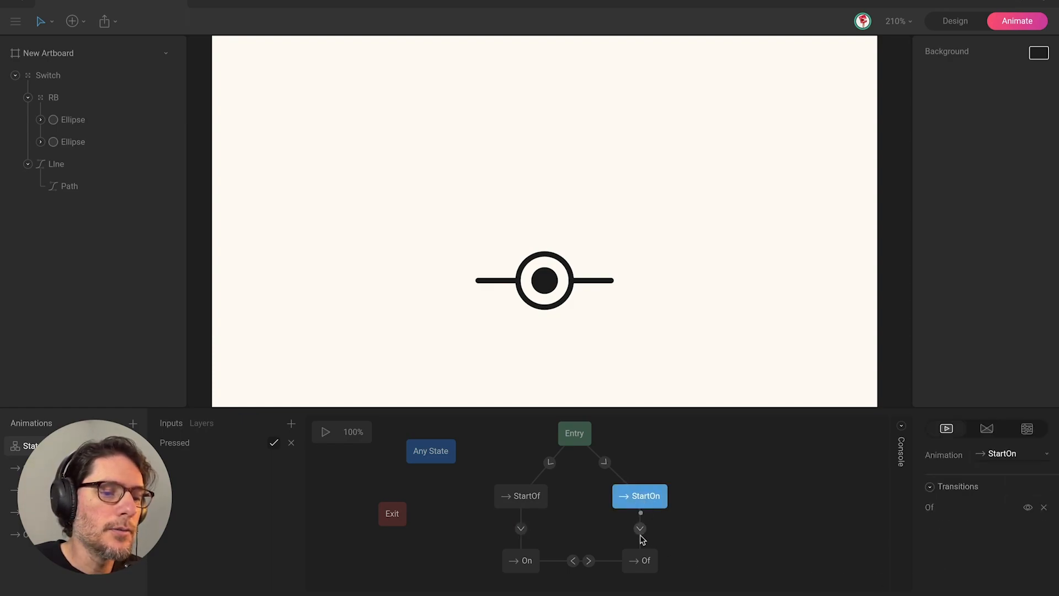
{"action": "left_click", "coordinate": [640, 529]}
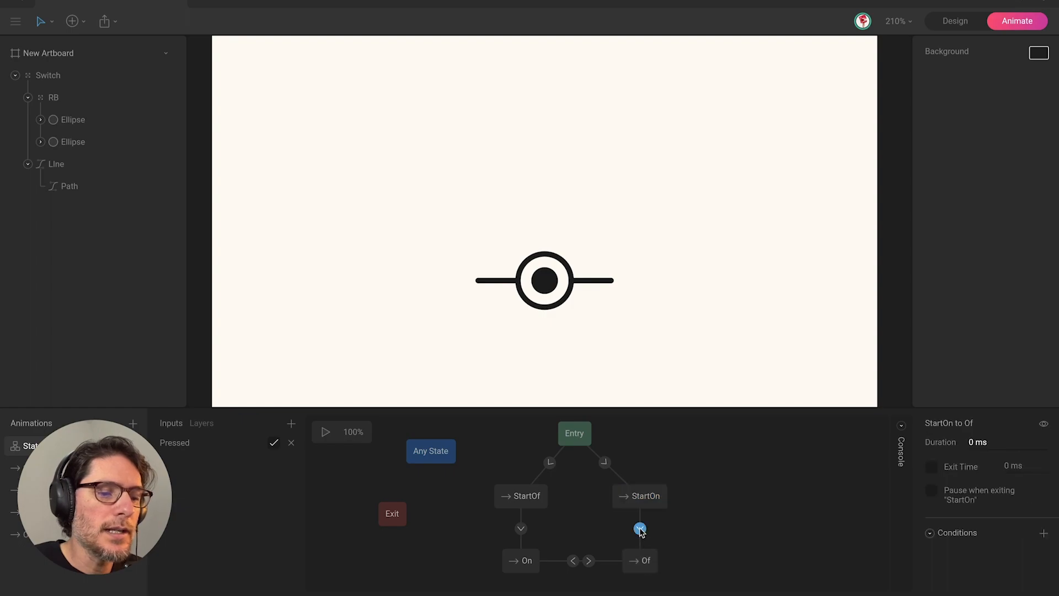
{"action": "left_click", "coordinate": [1043, 533]}
{"action": "left_click", "coordinate": [979, 555]}
{"action": "left_click", "coordinate": [949, 576]}
{"action": "left_click", "coordinate": [933, 579]}
{"action": "left_click", "coordinate": [939, 580]}
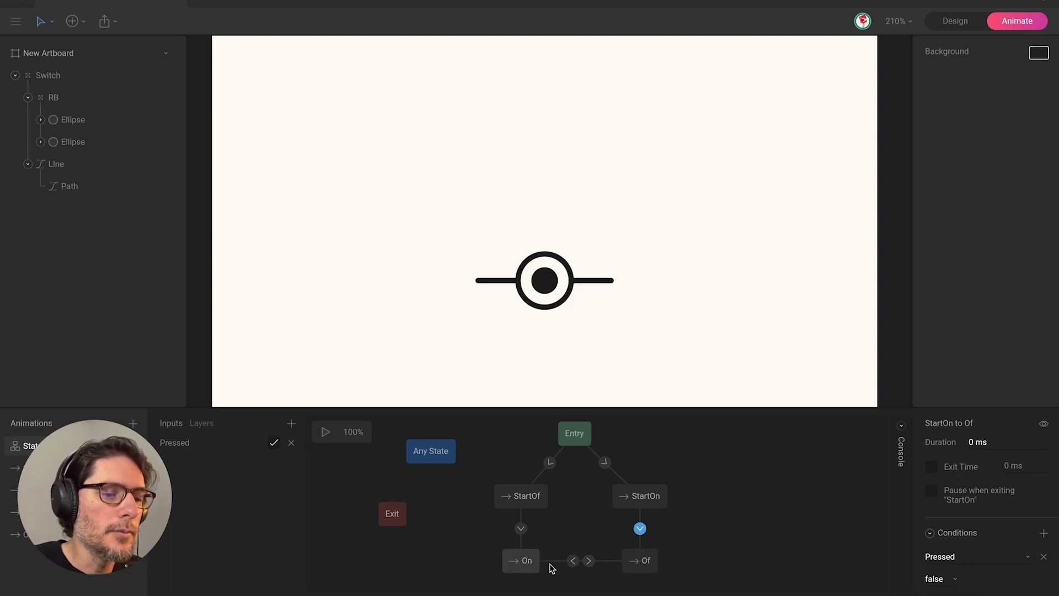
Step: Add a condition to the On to Of transition that requires Pressed to be false
{"action": "left_click", "coordinate": [589, 563]}
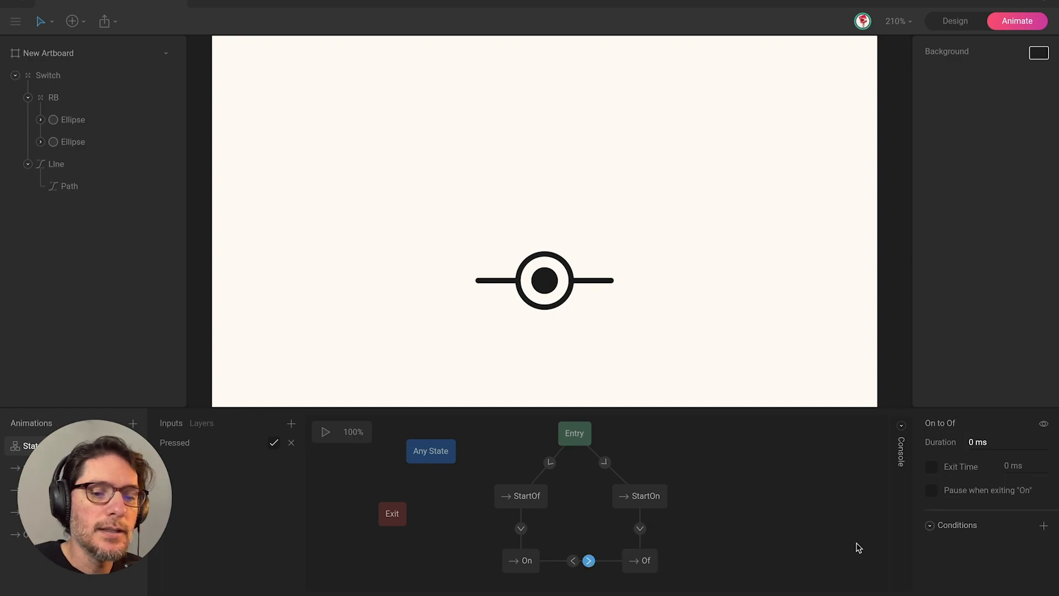
{"action": "left_click", "coordinate": [1042, 525]}
{"action": "left_click", "coordinate": [986, 549]}
{"action": "left_click", "coordinate": [947, 574]}
{"action": "left_click", "coordinate": [932, 570]}
{"action": "left_click", "coordinate": [934, 579]}
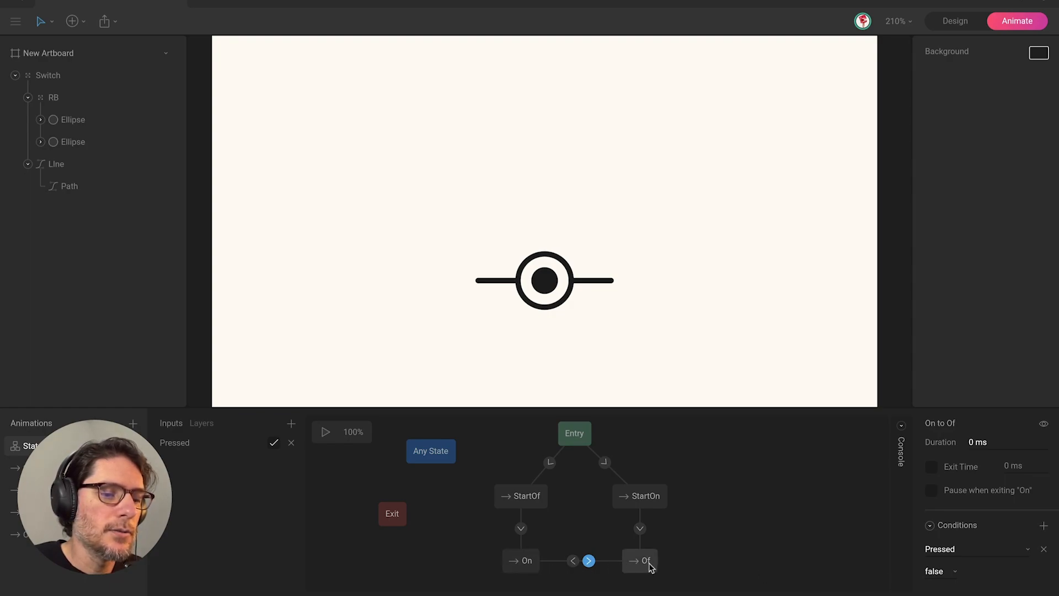
Step: Add a condition to the Of to On transition that requires Pressed to be true
{"action": "left_click", "coordinate": [573, 562]}
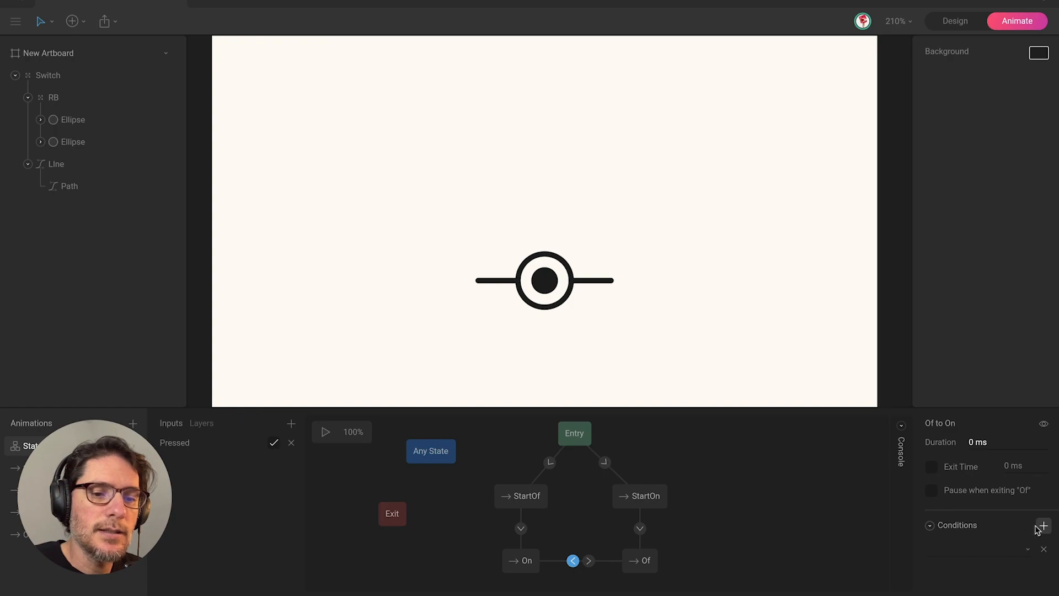
{"action": "left_click", "coordinate": [991, 548]}
{"action": "left_click", "coordinate": [947, 573]}
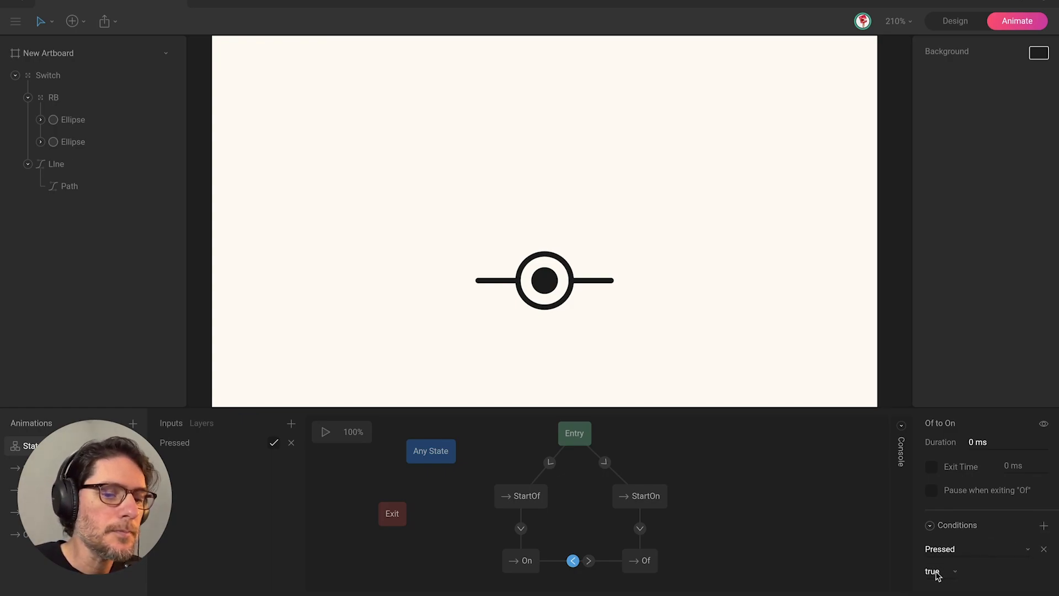
{"action": "left_click", "coordinate": [757, 539]}
Step: Play the state machine from Pressed off, and switch Pressed on and off to test the On and Of transitions
{"action": "scroll", "coordinate": [589, 504], "scroll_direction": "up", "scroll_amount": 1}
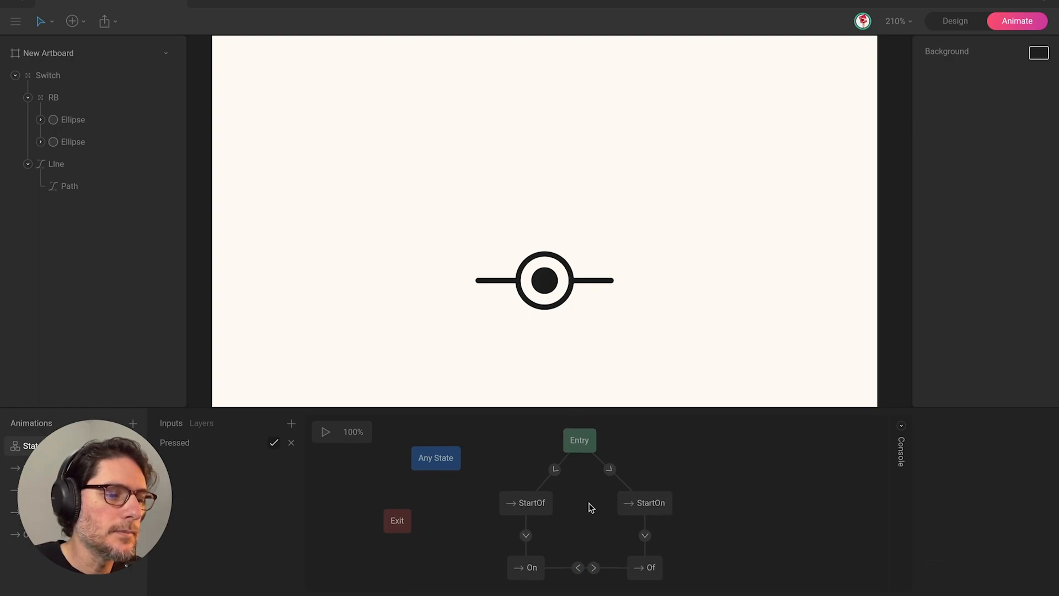
{"action": "scroll", "coordinate": [591, 507], "scroll_direction": "up", "scroll_amount": 1}
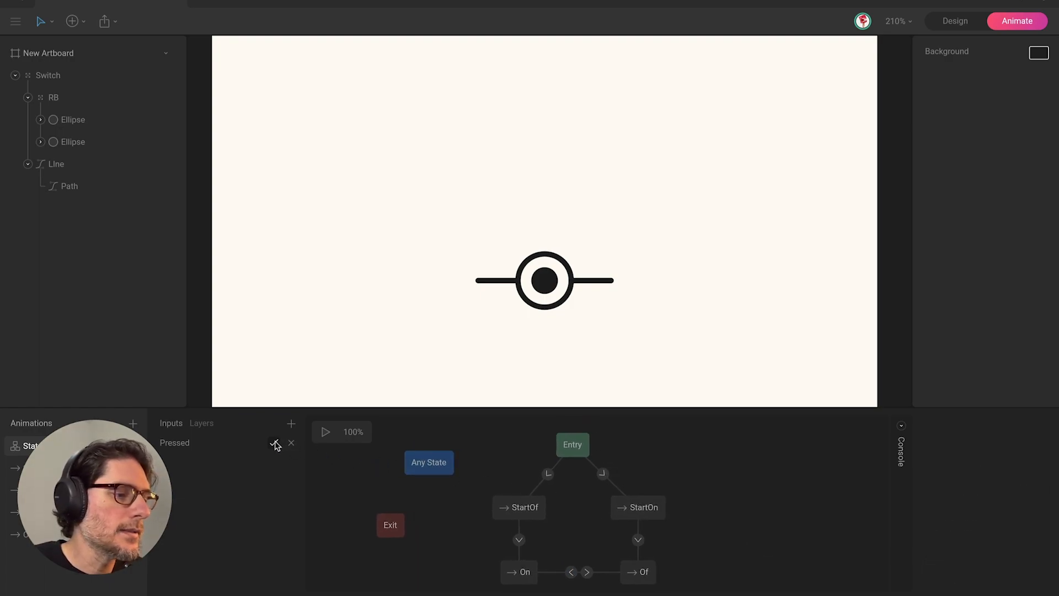
{"action": "left_click", "coordinate": [325, 432]}
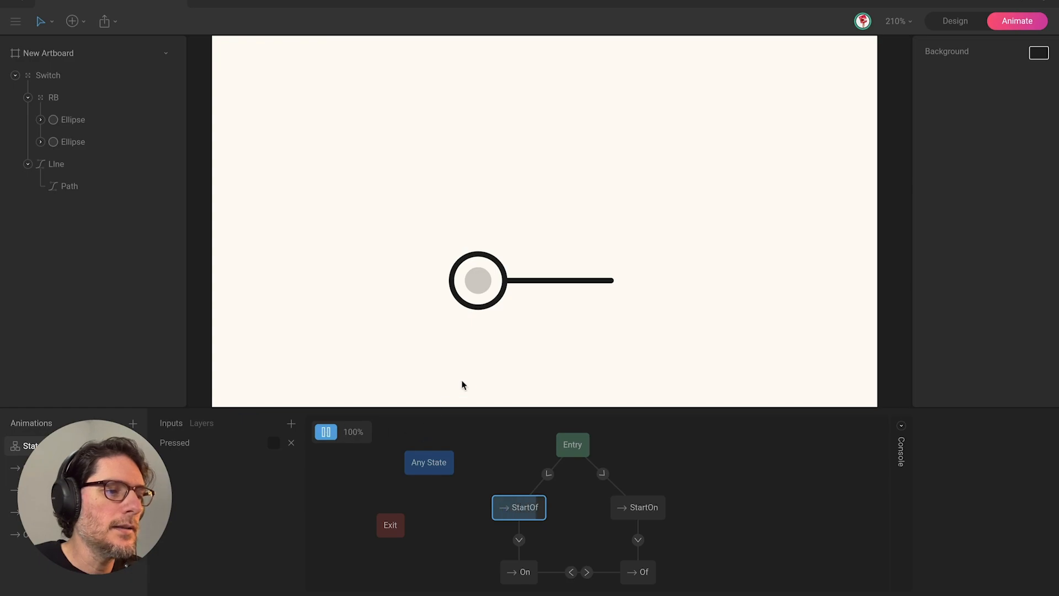
{"action": "left_click", "coordinate": [487, 331]}
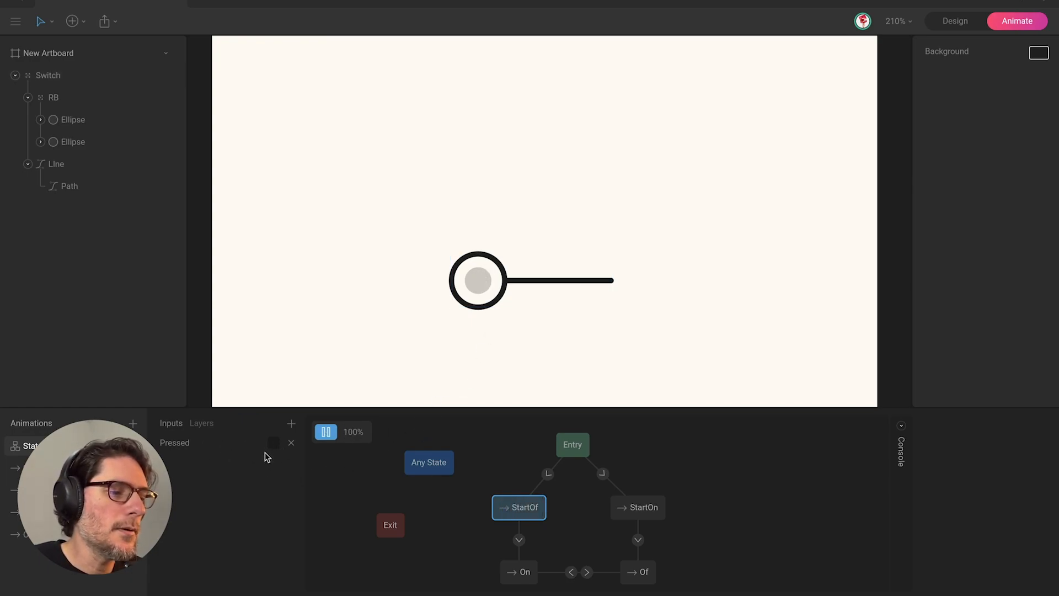
{"action": "left_click", "coordinate": [273, 443]}
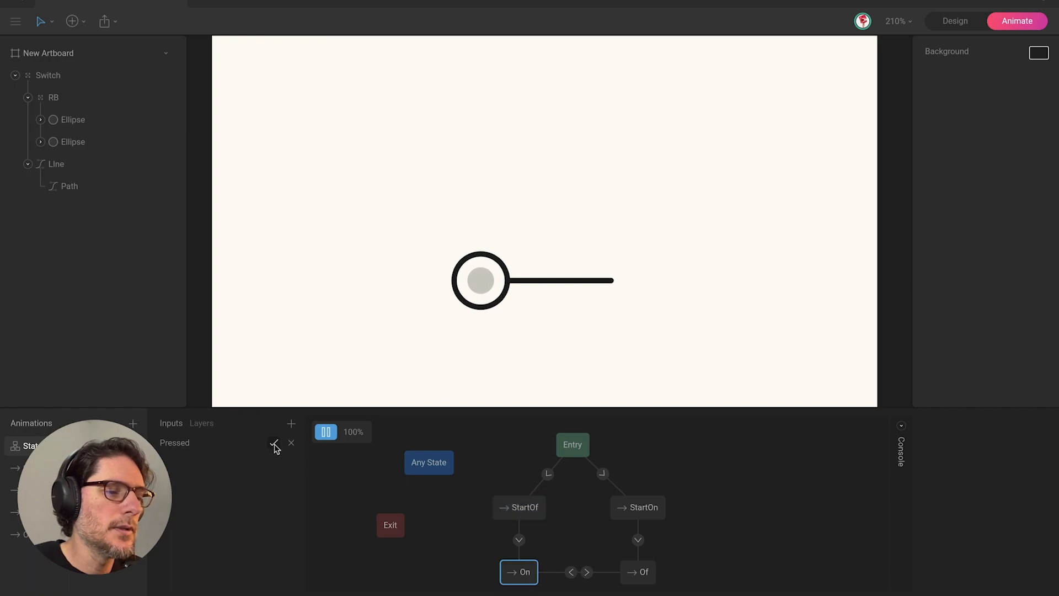
{"action": "left_click", "coordinate": [274, 443]}
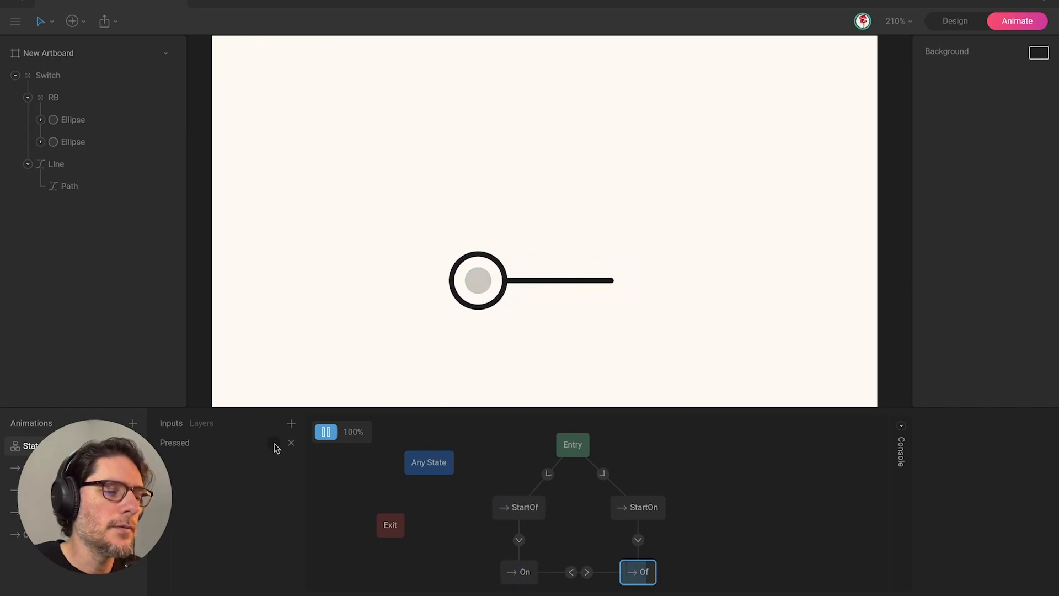
Step: Replay the state machine with Pressed on from the start, and switch Pressed off and on repeatedly to test the StartOn, Of and On states
{"action": "left_click", "coordinate": [274, 443]}
{"action": "left_click", "coordinate": [274, 443]}
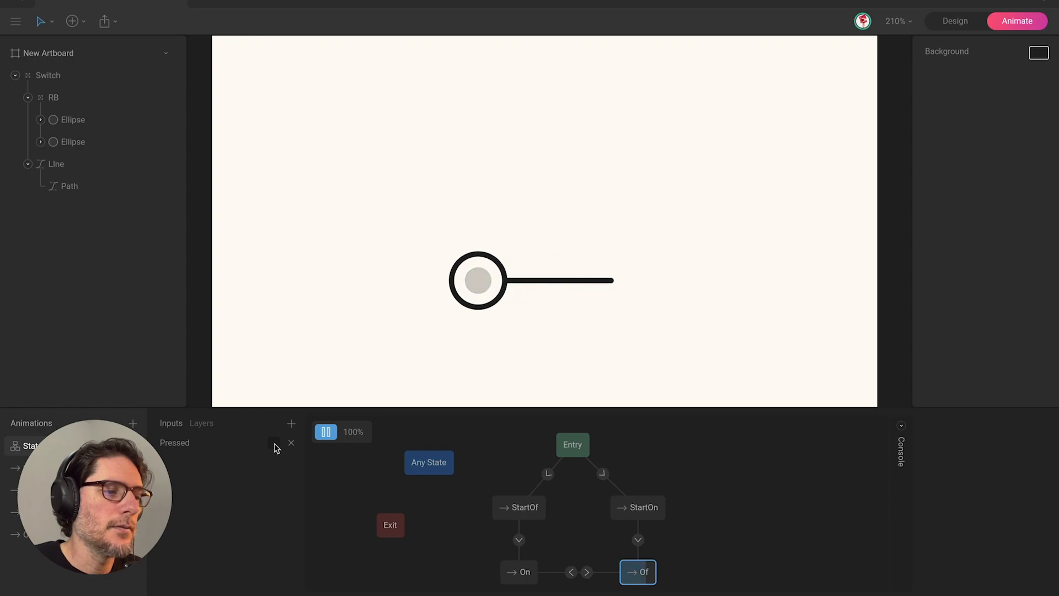
{"action": "left_click", "coordinate": [325, 432]}
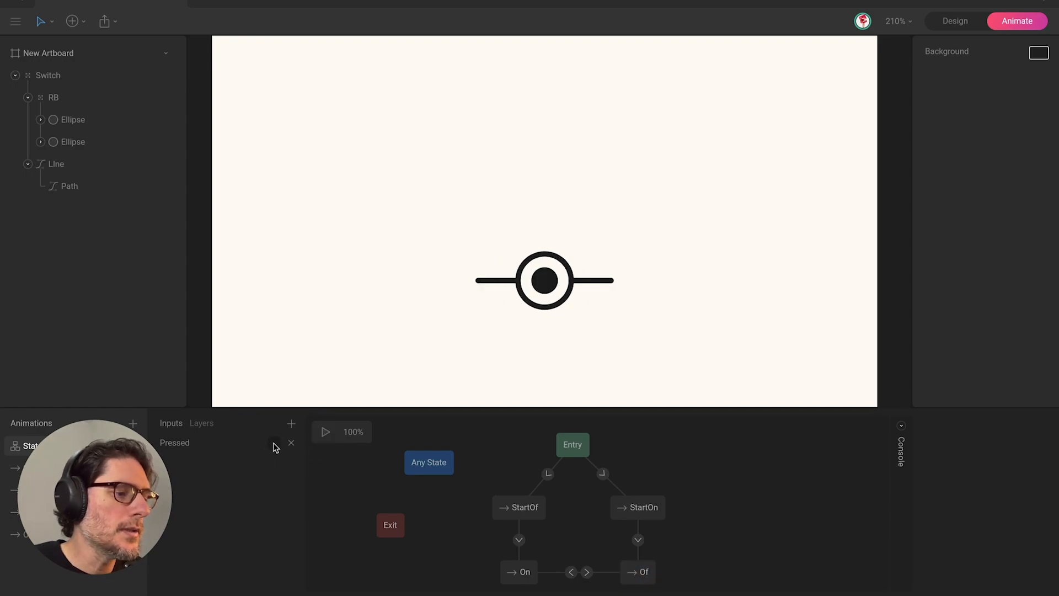
{"action": "left_click", "coordinate": [326, 433]}
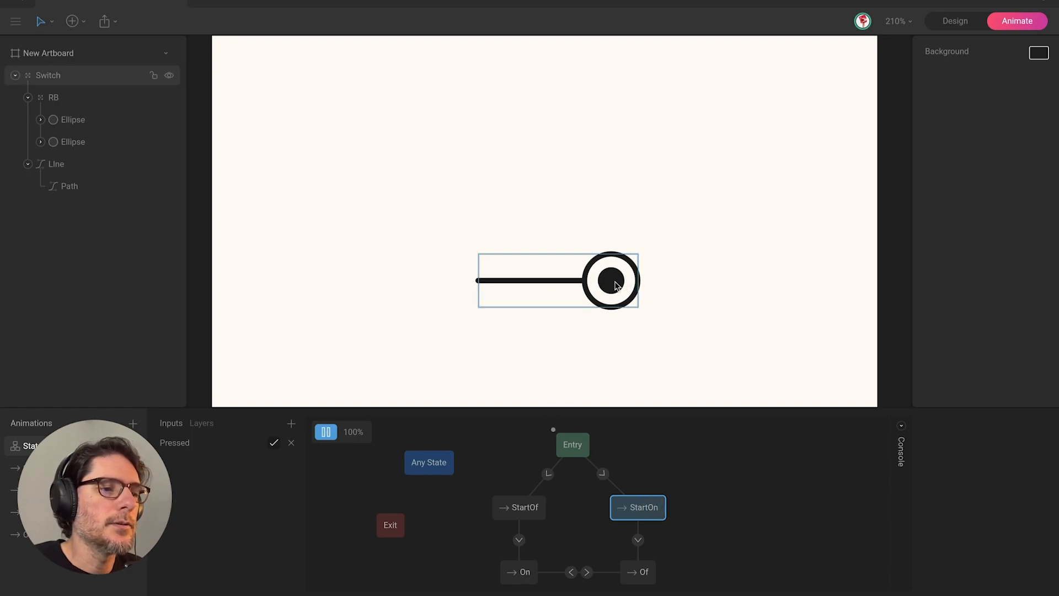
{"action": "left_click", "coordinate": [274, 443]}
{"action": "left_click", "coordinate": [274, 443]}
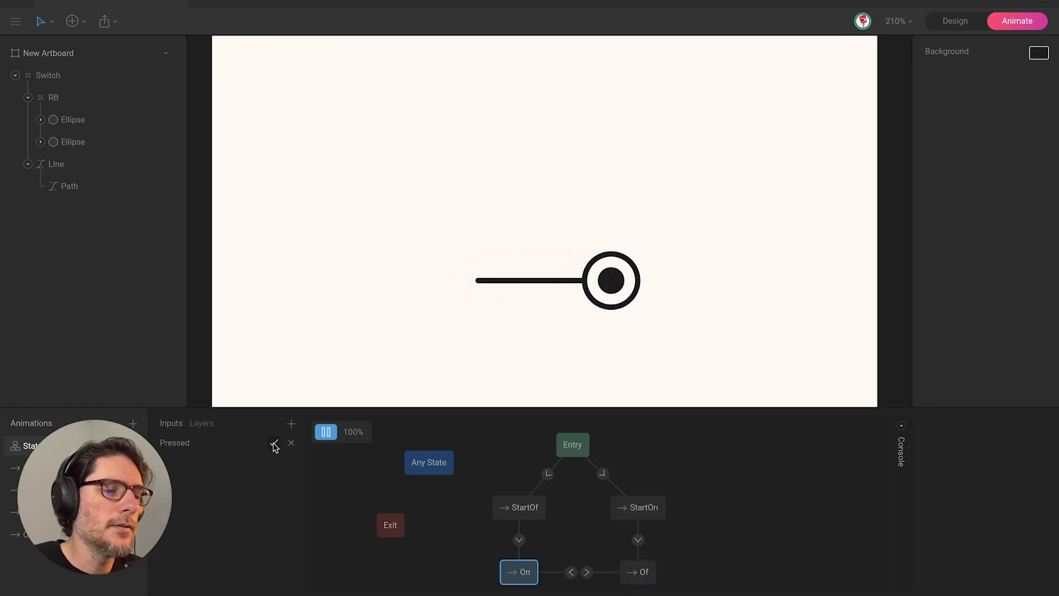
{"action": "left_click", "coordinate": [274, 443]}
{"action": "left_click", "coordinate": [274, 443]}
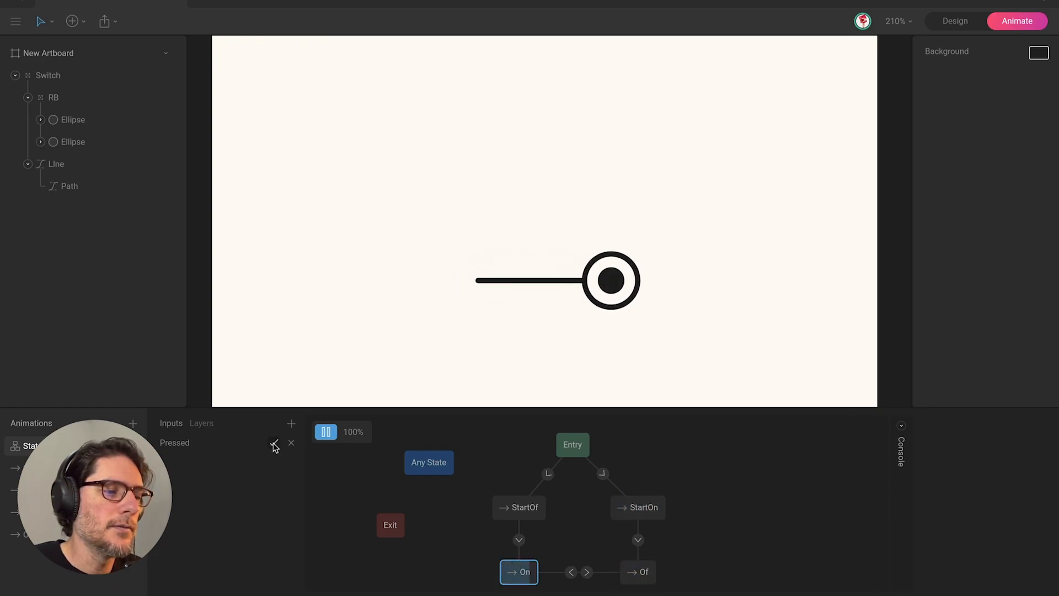
{"action": "key", "text": "space"}
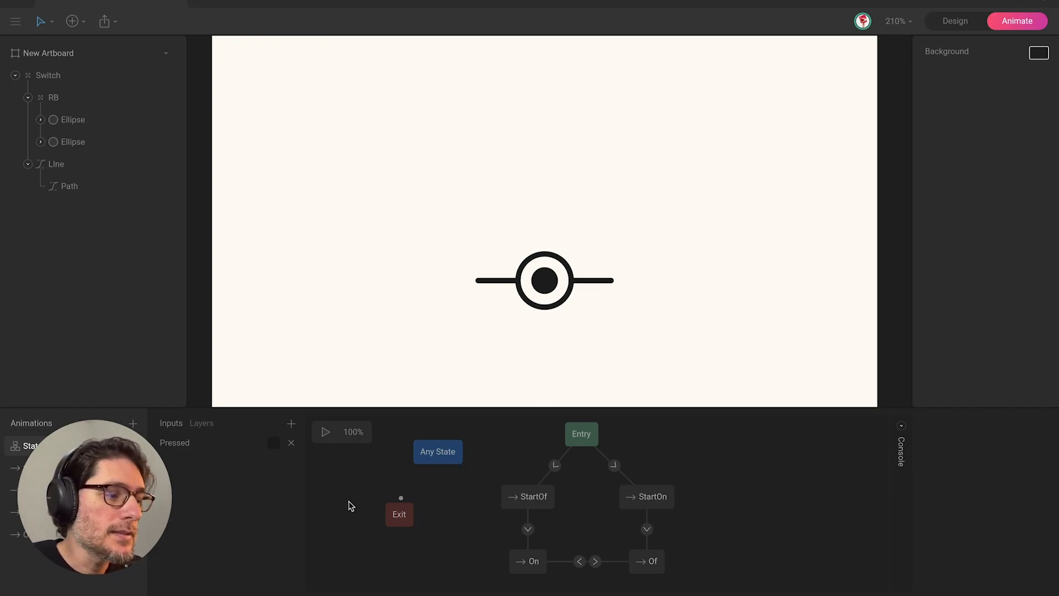
Step: In the On animation, set the X position of RB's key at frame 20 to 60
{"action": "left_click", "coordinate": [15, 534]}
{"action": "left_click", "coordinate": [378, 433]}
{"action": "left_click_drag", "start_coordinate": [386, 434], "coordinate": [533, 438]}
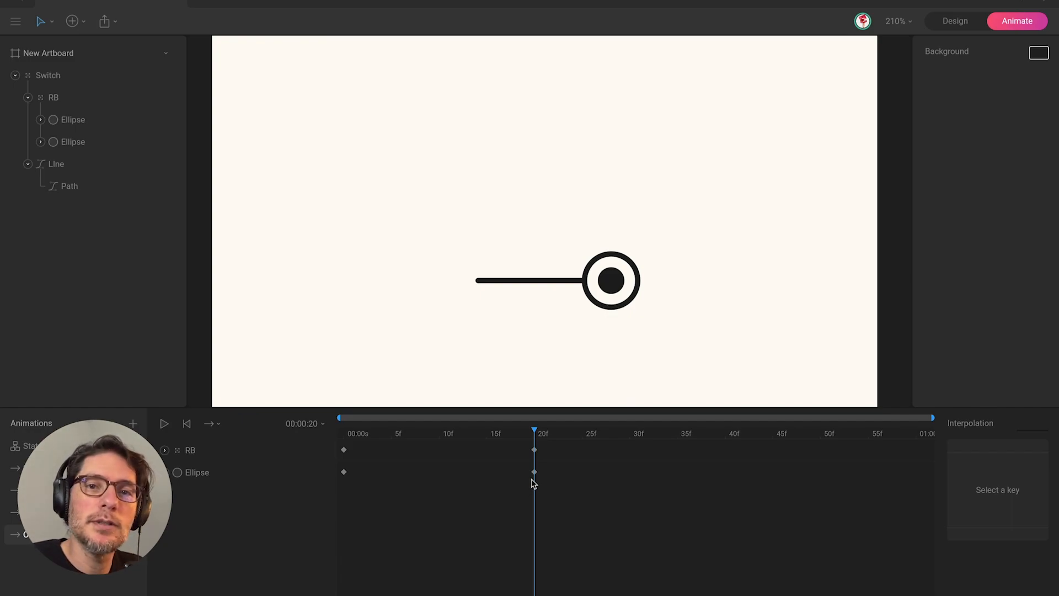
{"action": "left_click", "coordinate": [534, 450]}
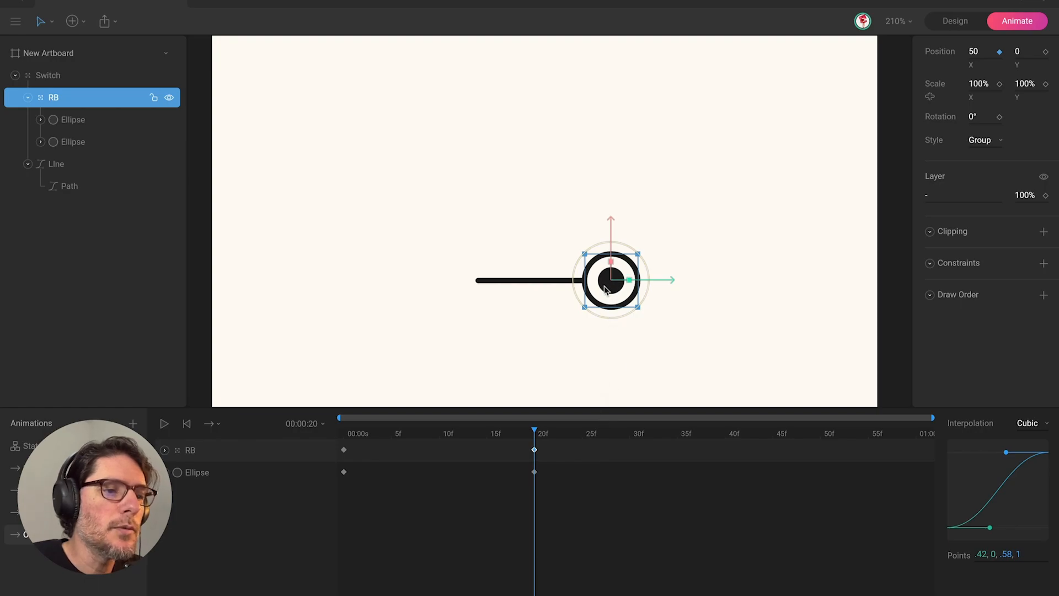
{"action": "left_click", "coordinate": [973, 51]}
{"action": "type", "text": "60"}
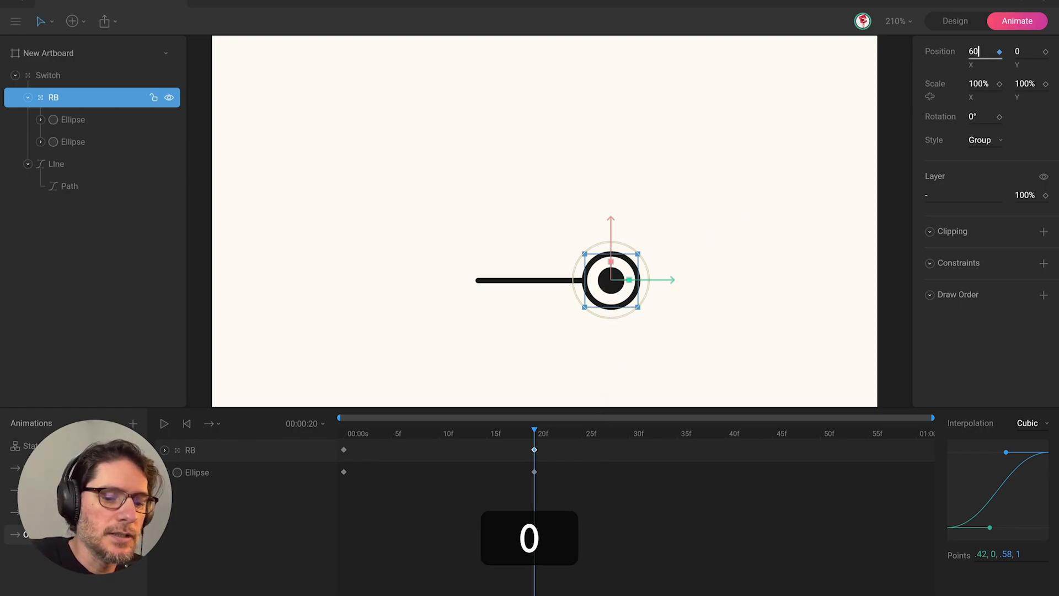
{"action": "key", "text": "Return"}
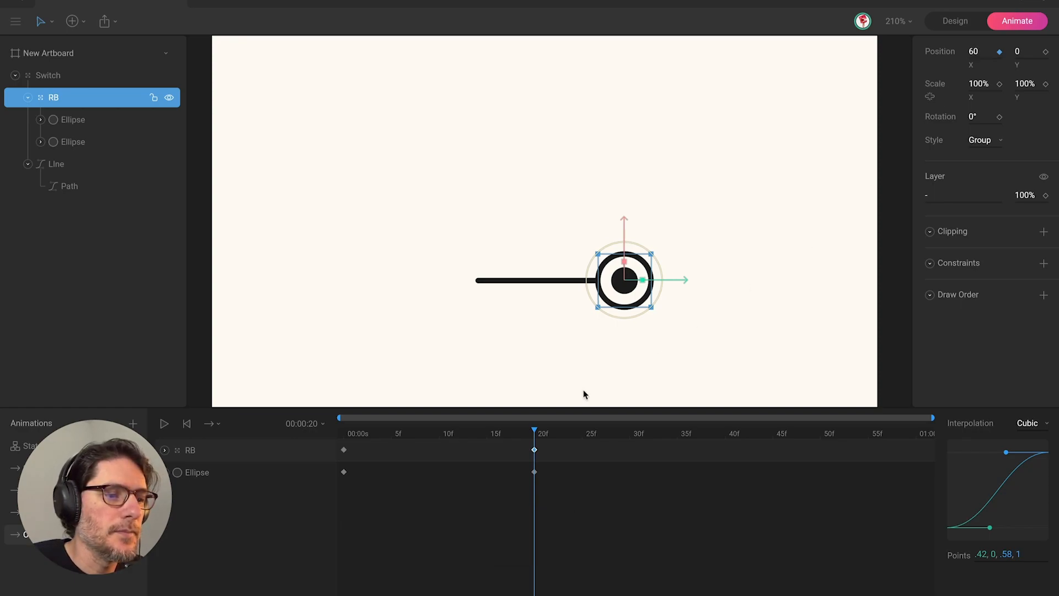
Step: Add a key at frame 30 of the On animation that sets RB's X position to 45
{"action": "left_click_drag", "start_coordinate": [515, 435], "coordinate": [631, 444]}
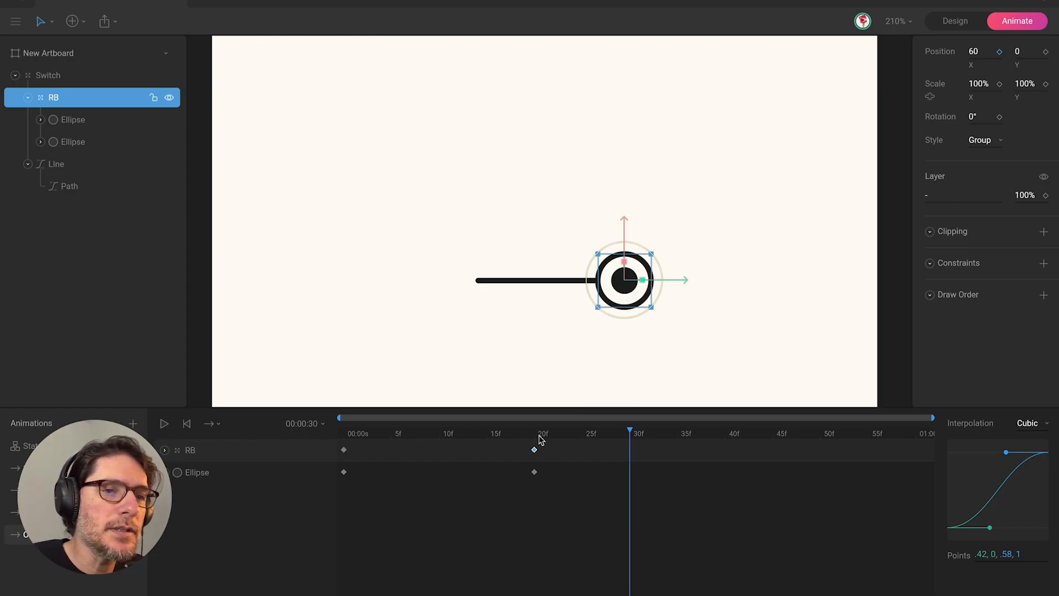
{"action": "left_click", "coordinate": [973, 52]}
{"action": "type", "text": "45"}
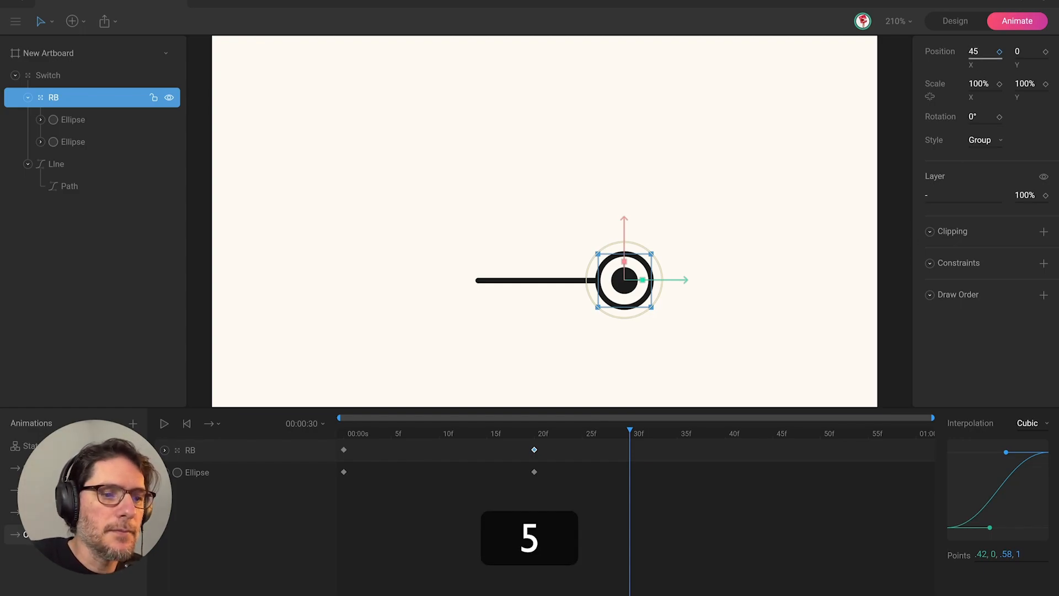
{"action": "key", "text": "Return"}
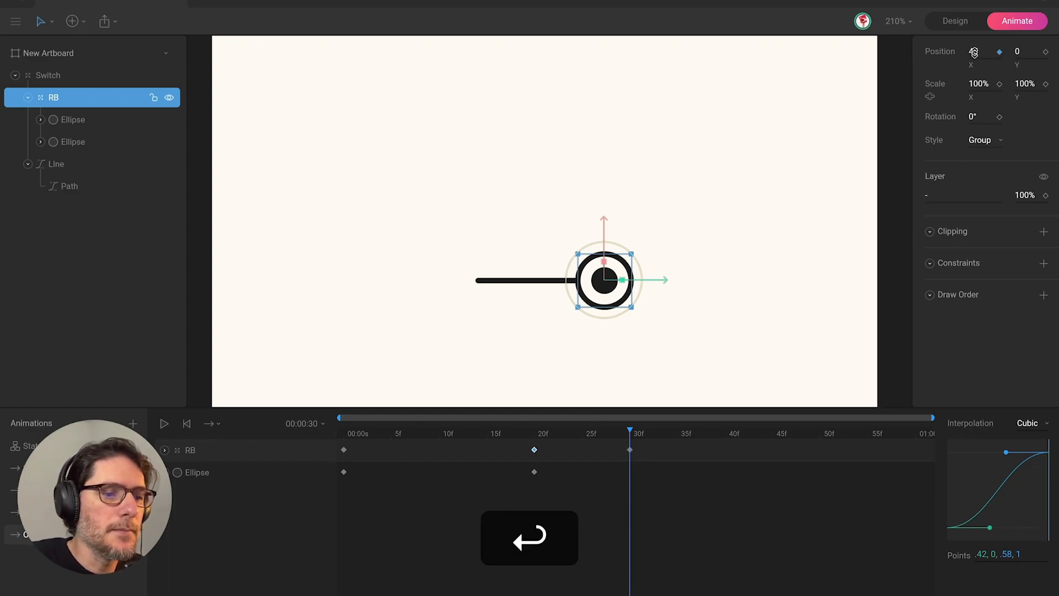
Step: Add a key at frame 43 of the On animation that sets RB's X position to 52
{"action": "left_click_drag", "start_coordinate": [609, 437], "coordinate": [756, 443]}
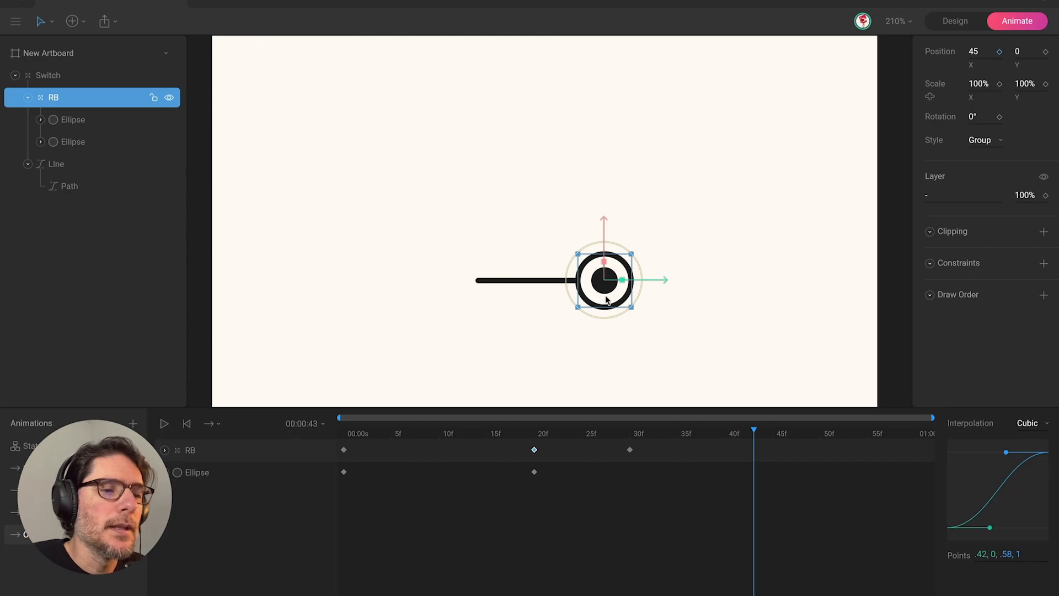
{"action": "left_click", "coordinate": [975, 52]}
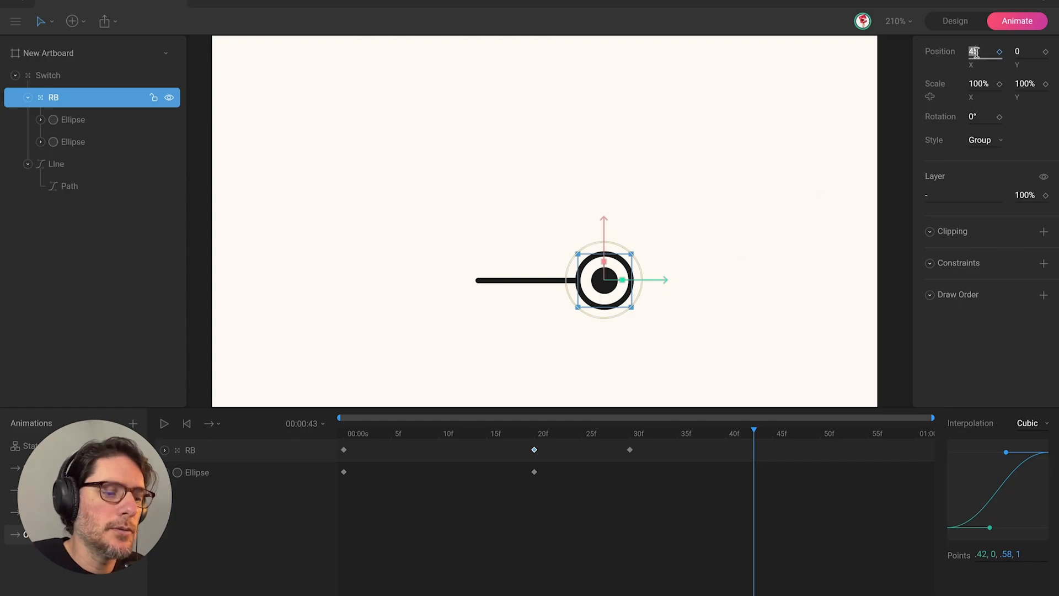
{"action": "type", "text": "52"}
{"action": "key", "text": "Return"}
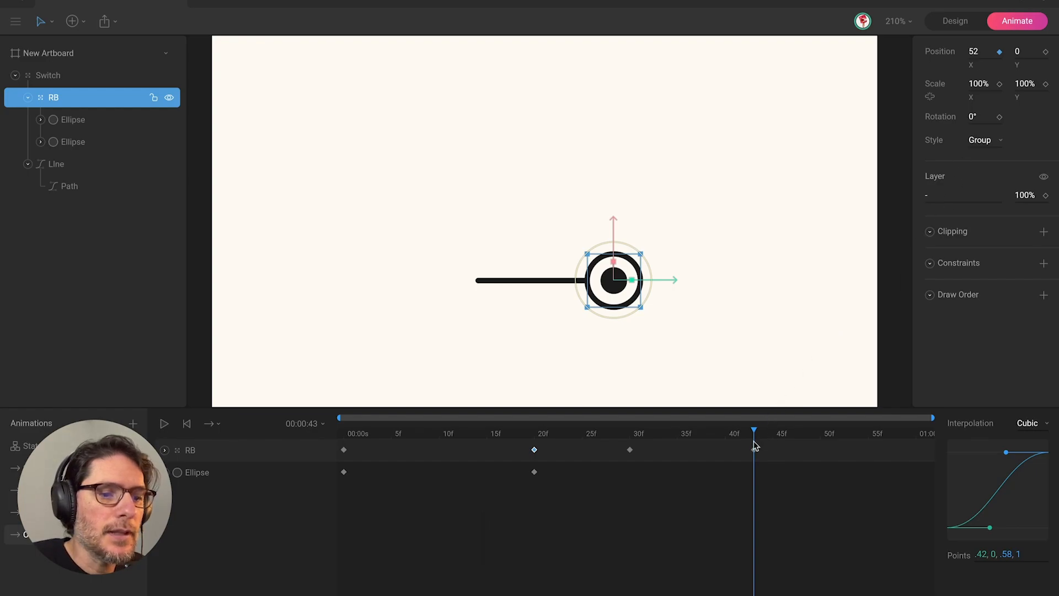
Step: Add a key at 00:01:00 of the On animation that sets RB's X position to 50
{"action": "left_click_drag", "start_coordinate": [754, 434], "coordinate": [920, 435]}
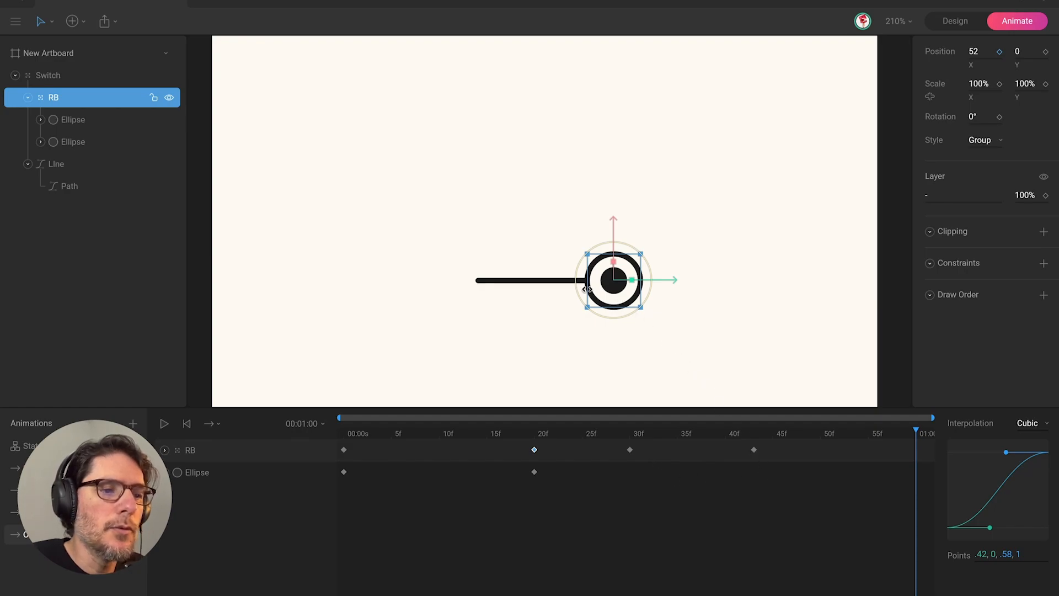
{"action": "left_click", "coordinate": [976, 50]}
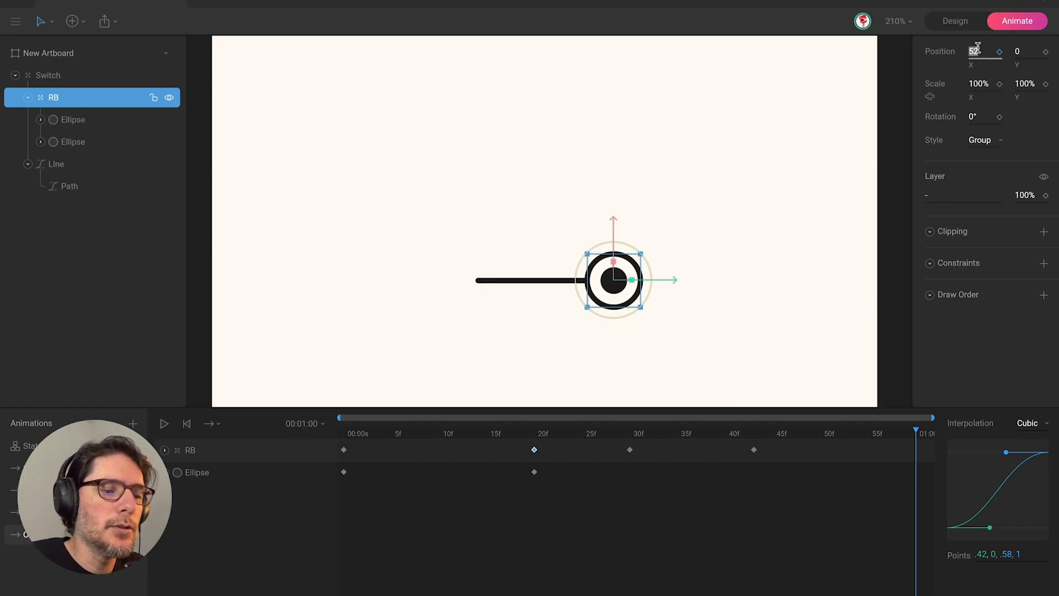
{"action": "type", "text": "50"}
{"action": "key", "text": "Return"}
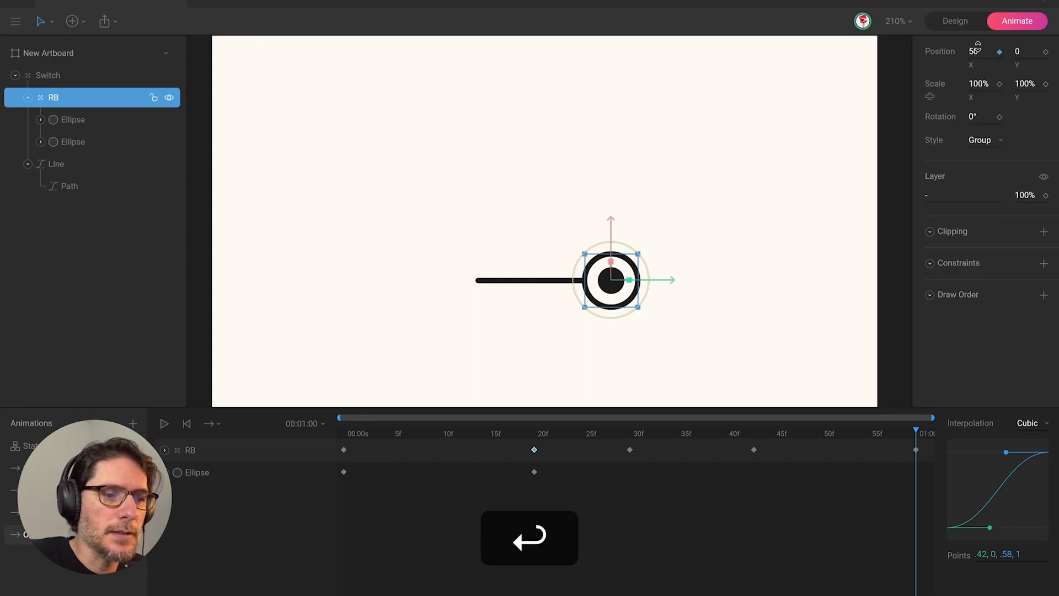
Step: Set the interpolation of RB's keys from frame 20 through 00:01:00 to Cubic
{"action": "left_click_drag", "start_coordinate": [924, 445], "coordinate": [525, 457]}
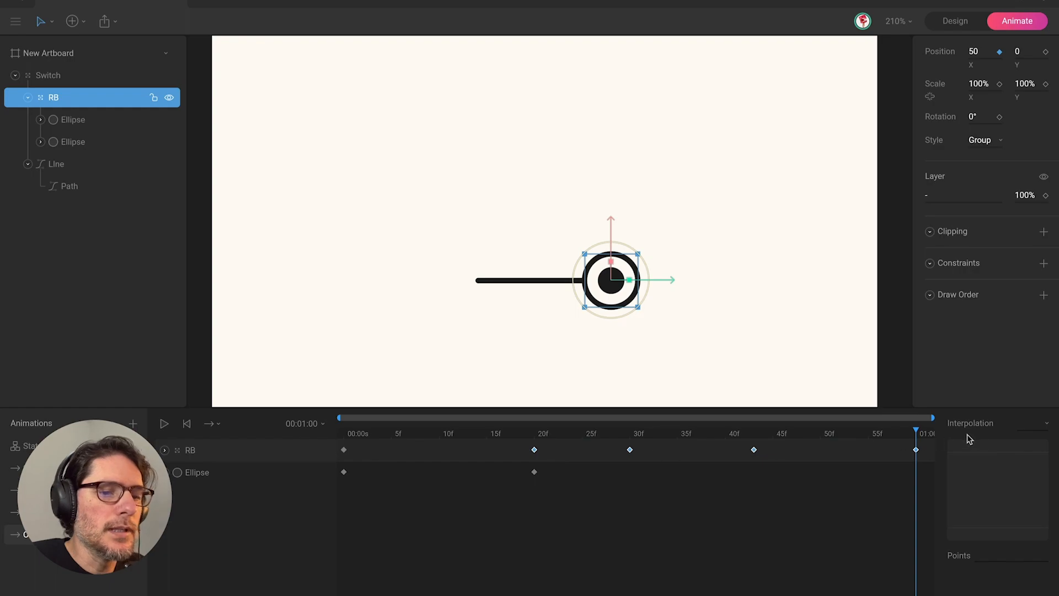
{"action": "left_click", "coordinate": [1032, 426]}
{"action": "left_click", "coordinate": [1033, 470]}
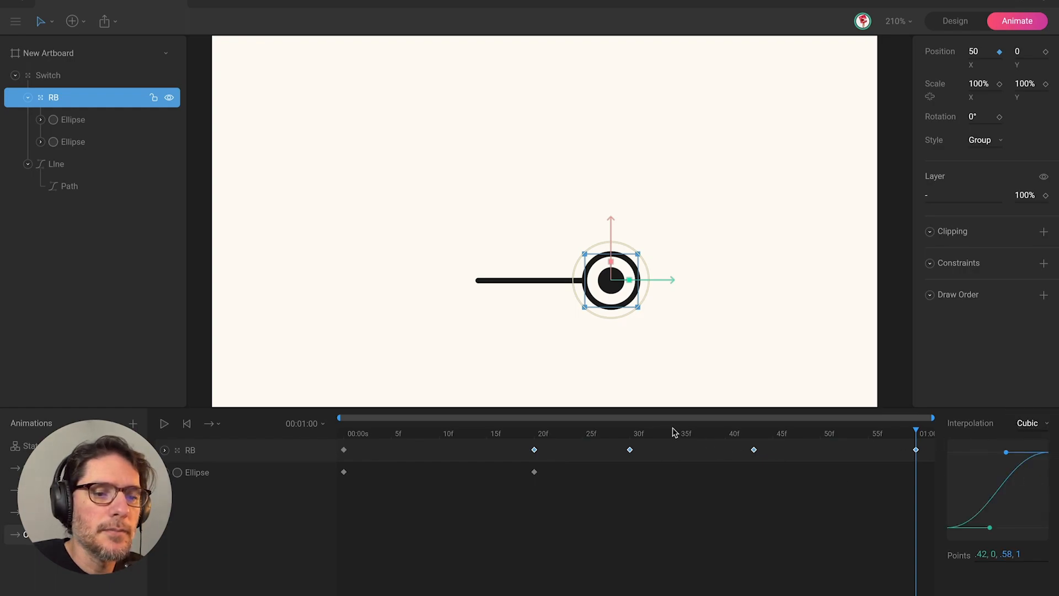
Step: Play the On animation several times from the start to review RB's overshoot and settling motion
{"action": "left_click_drag", "start_coordinate": [639, 433], "coordinate": [343, 433]}
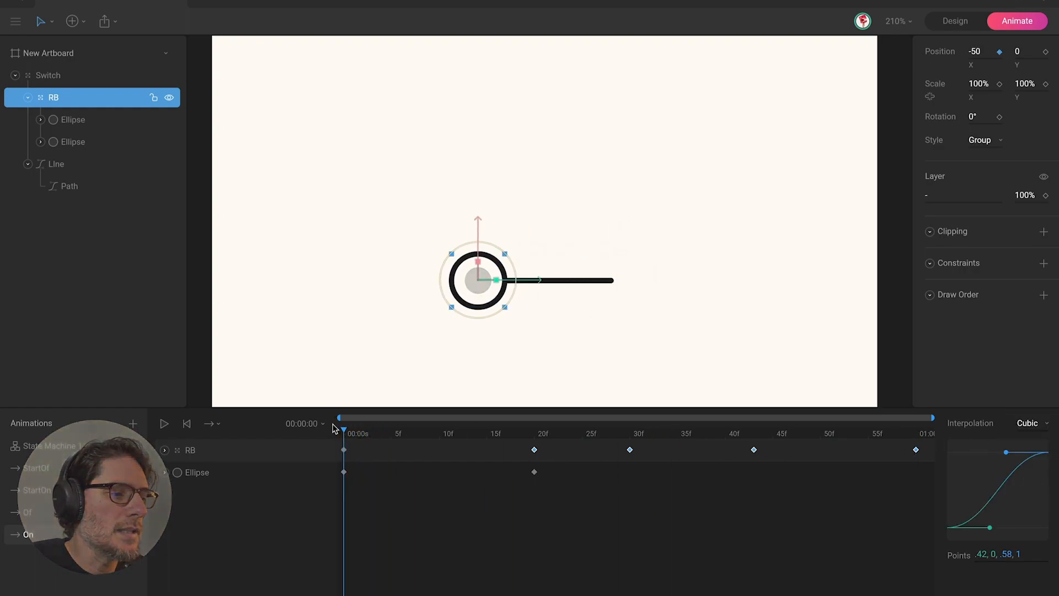
{"action": "left_click", "coordinate": [335, 365]}
{"action": "key", "text": "space"}
{"action": "key", "text": "space"}
{"action": "key", "text": "space"}
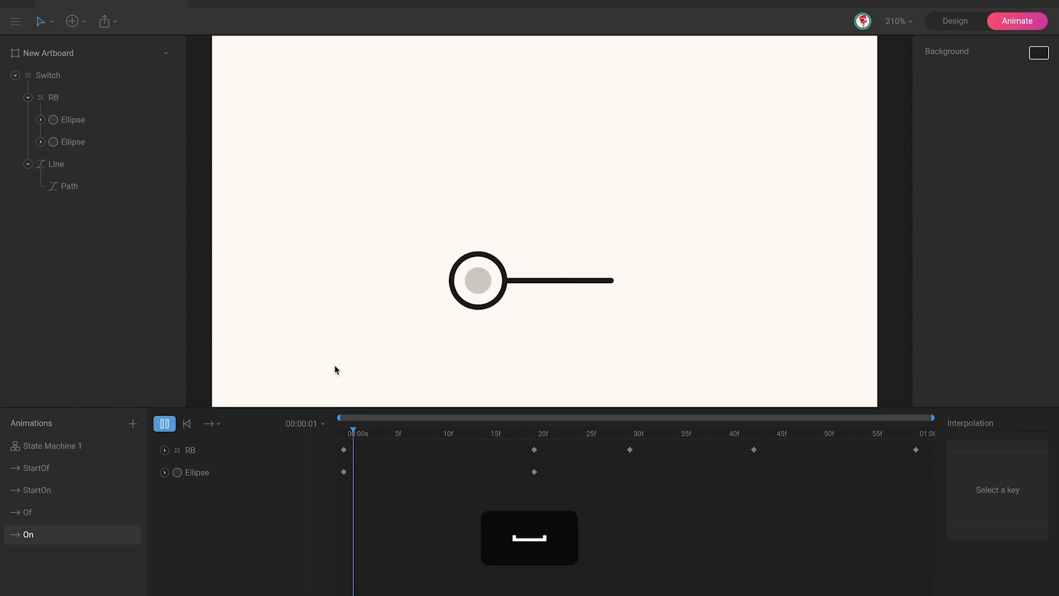
{"action": "key", "text": "space"}
{"action": "left_click", "coordinate": [534, 432]}
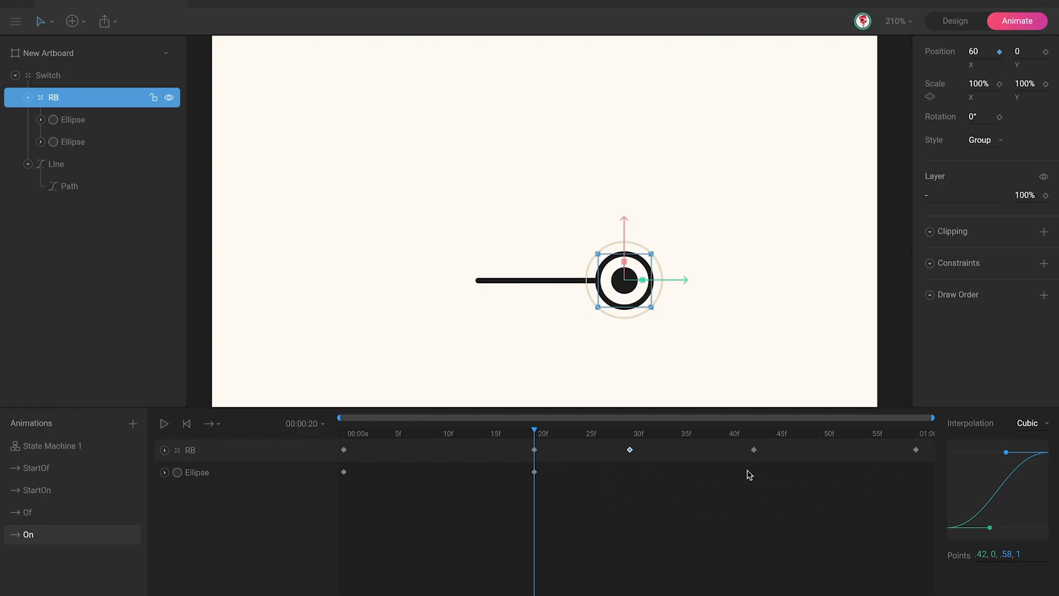
{"action": "key", "text": "space"}
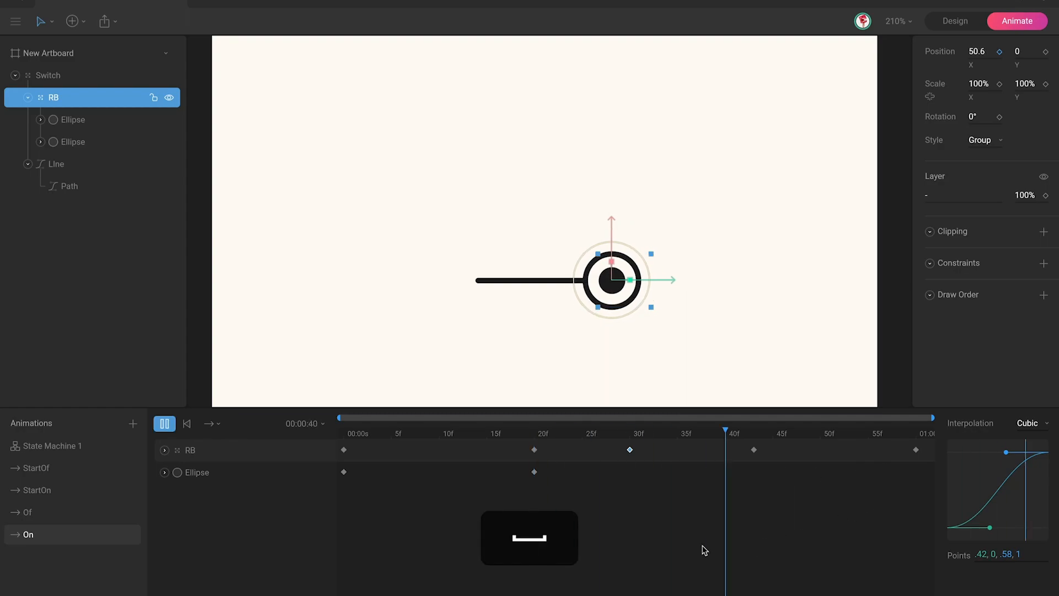
{"action": "left_click", "coordinate": [446, 356]}
{"action": "key", "text": "space"}
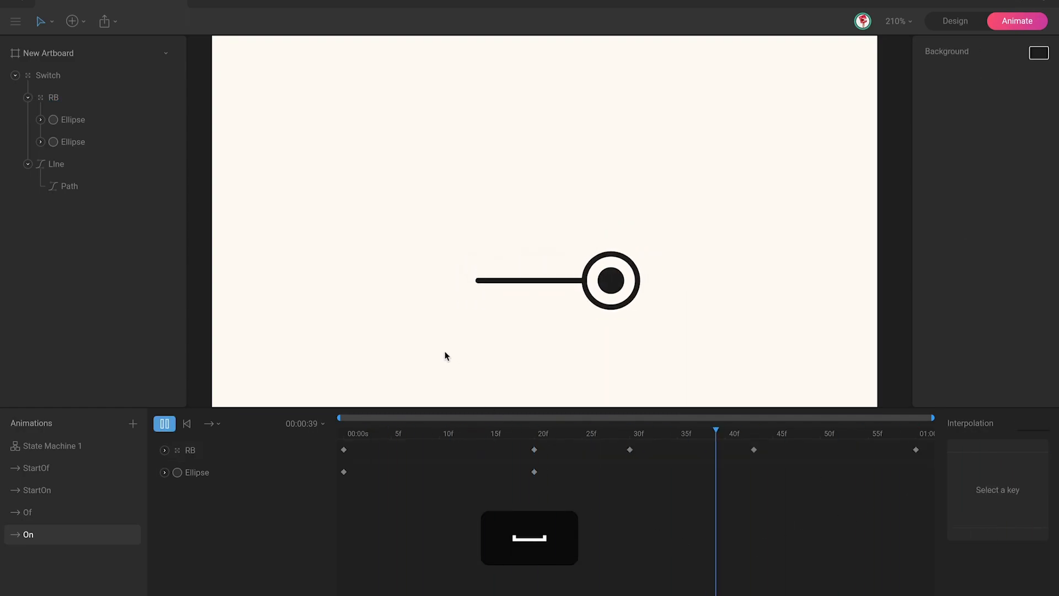
{"action": "key", "text": "space"}
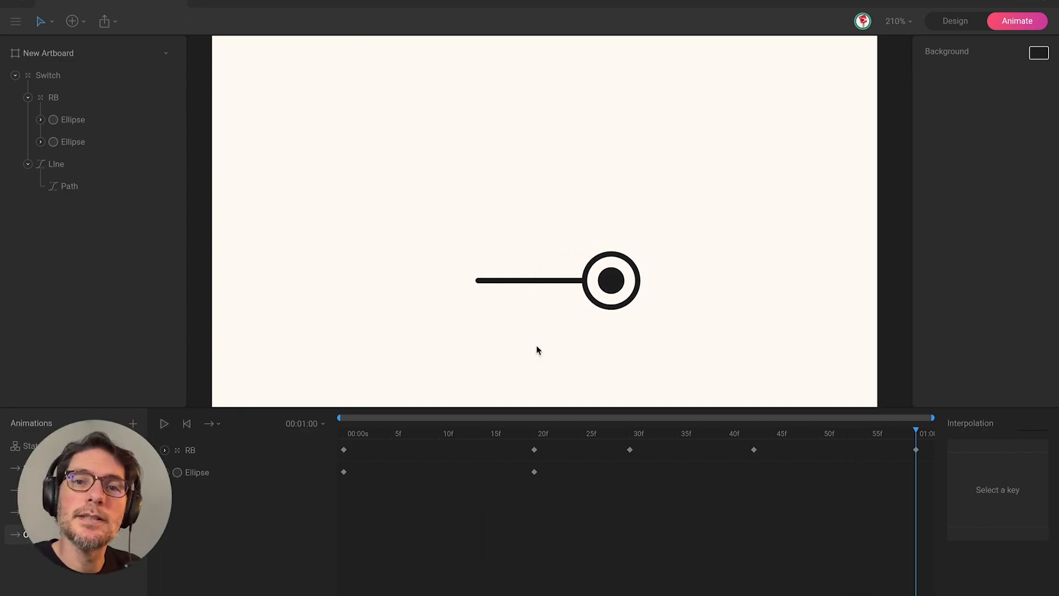
Step: Play State Machine 1 with Pressed off, and switch Pressed on and off repeatedly to test the bouncing On animation
{"action": "left_click", "coordinate": [179, 451]}
{"action": "left_click", "coordinate": [138, 446]}
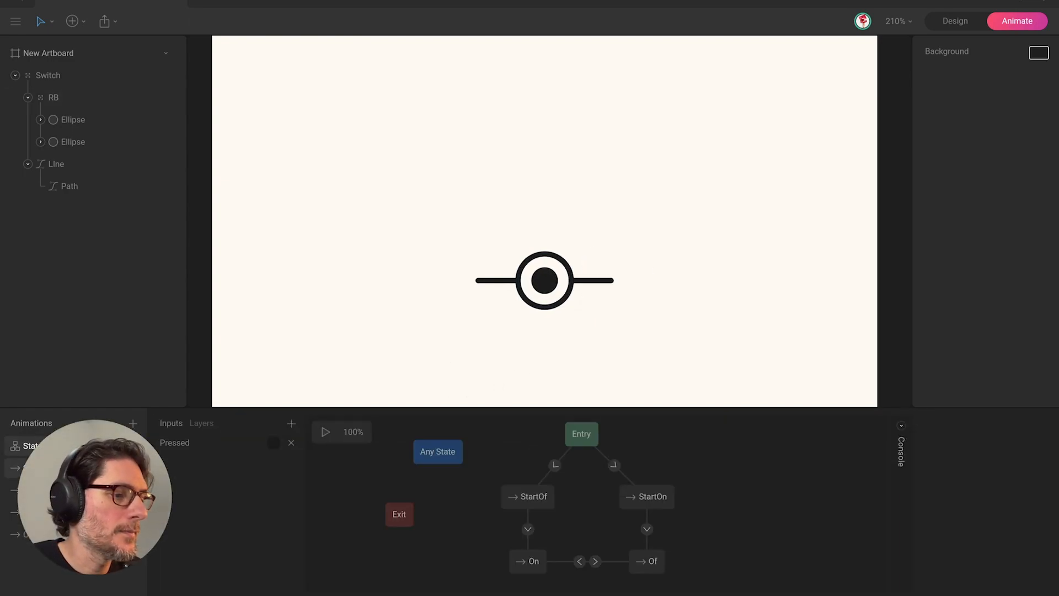
{"action": "left_click", "coordinate": [325, 432]}
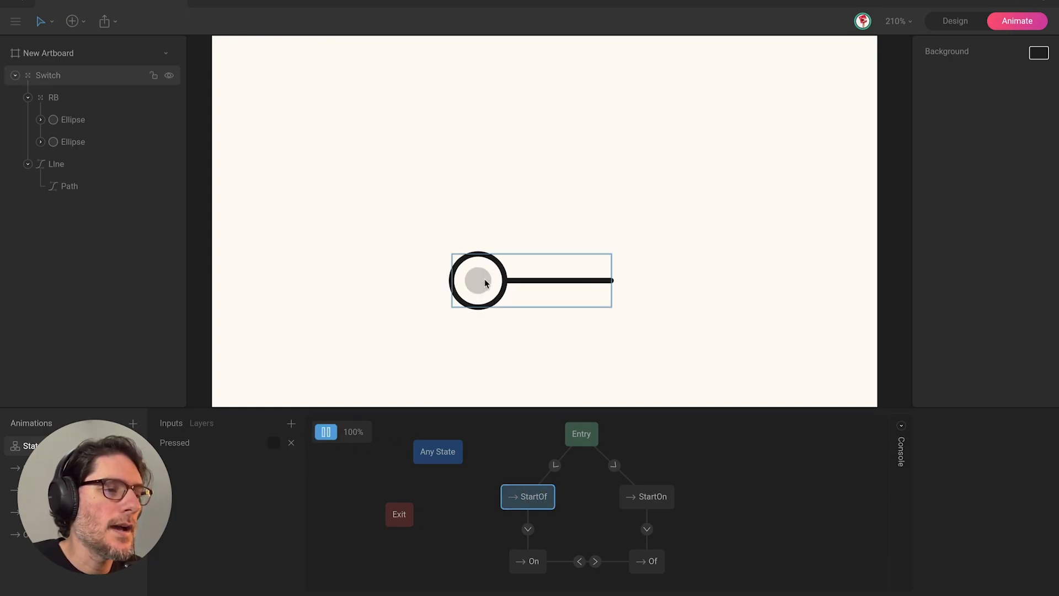
{"action": "left_click", "coordinate": [274, 444]}
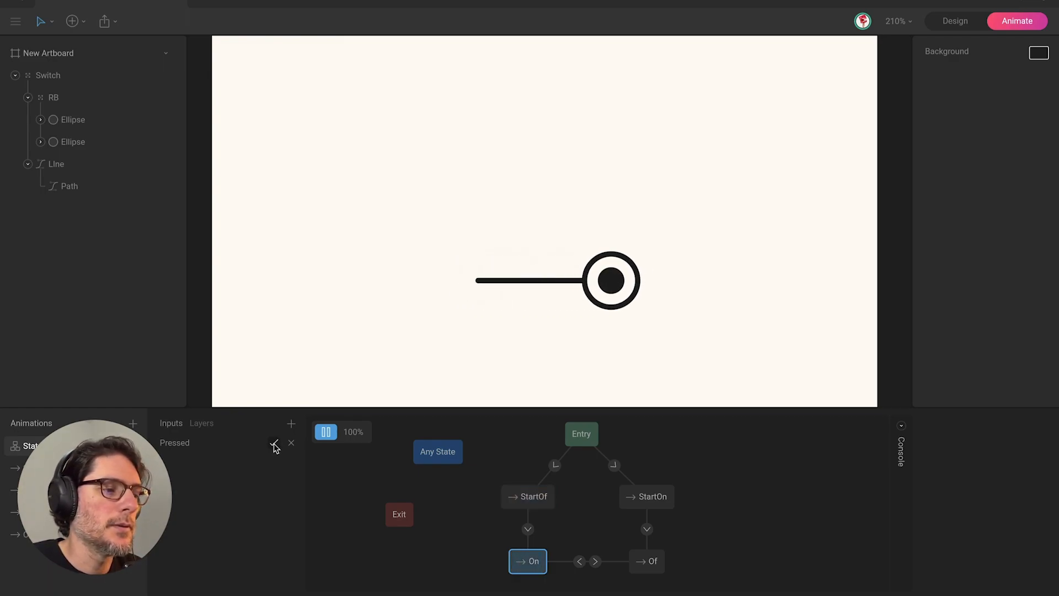
{"action": "left_click", "coordinate": [275, 444]}
{"action": "left_click", "coordinate": [274, 444]}
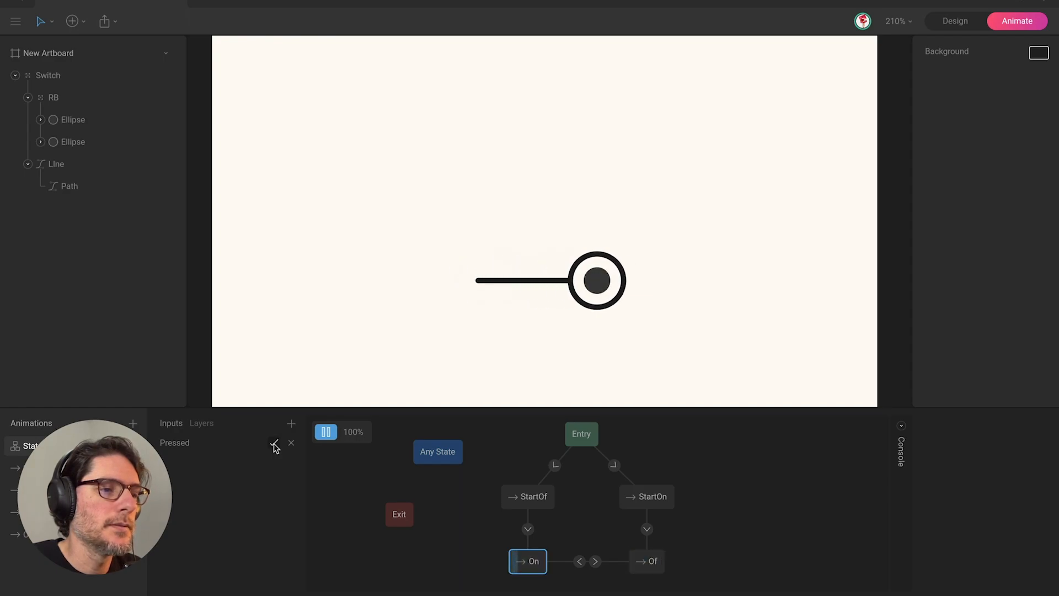
{"action": "left_click", "coordinate": [274, 444]}
{"action": "left_click", "coordinate": [274, 444]}
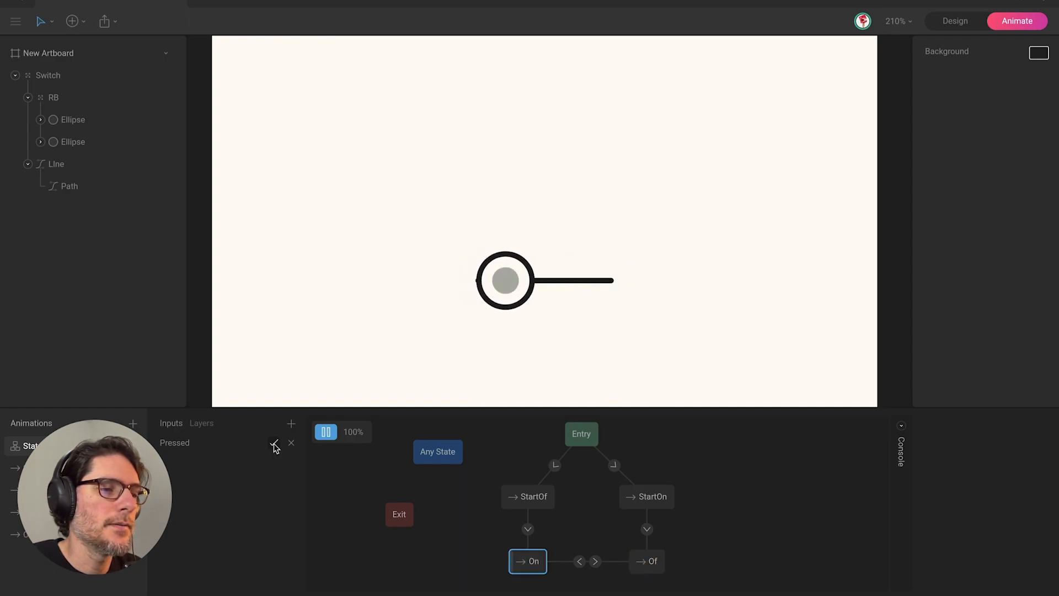
{"action": "left_click", "coordinate": [274, 444]}
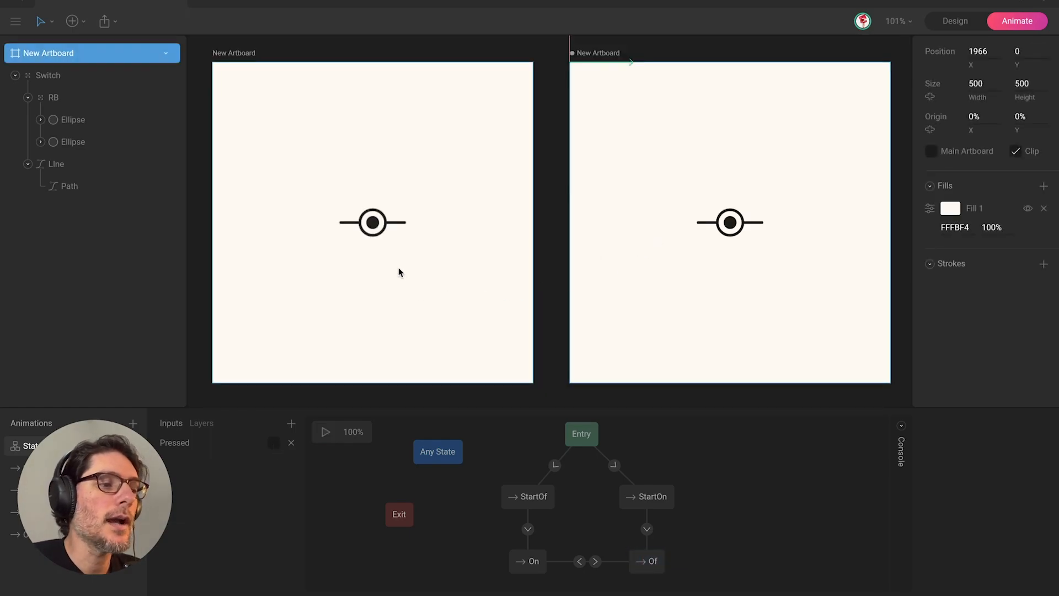
Step: Play the state machine of the artboard that uses Any State transitions, switch Pressed on and off repeatedly, and stop playback
{"action": "left_click", "coordinate": [399, 271]}
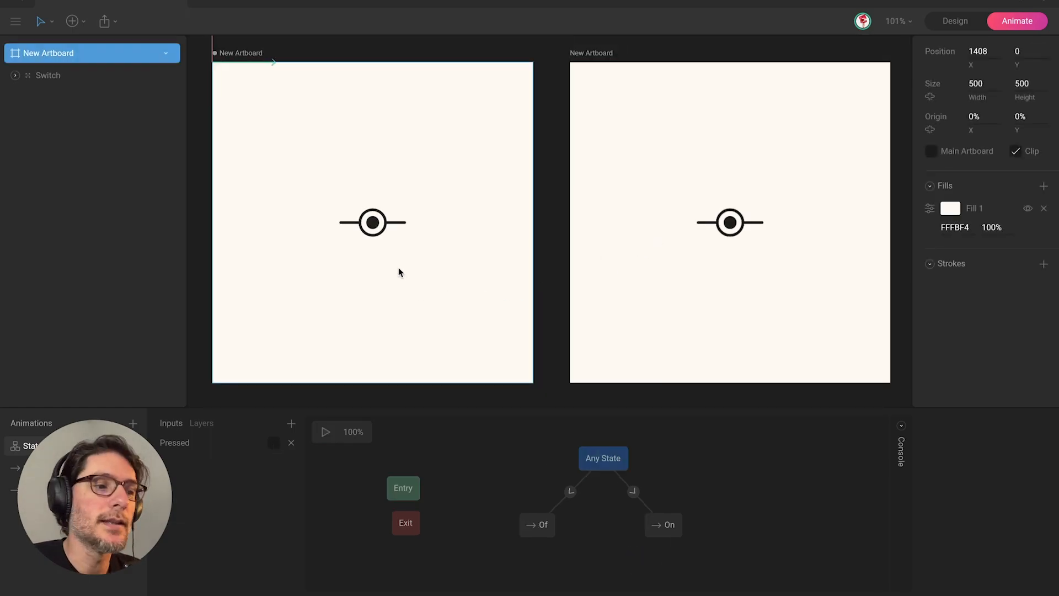
{"action": "left_click", "coordinate": [325, 431]}
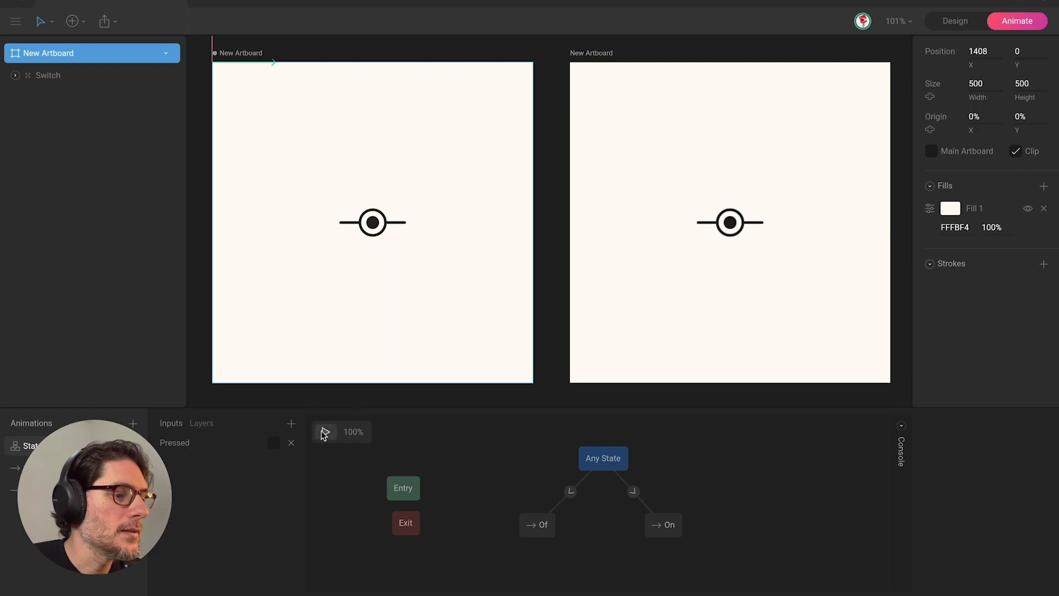
{"action": "left_click", "coordinate": [274, 444]}
{"action": "left_click", "coordinate": [274, 444]}
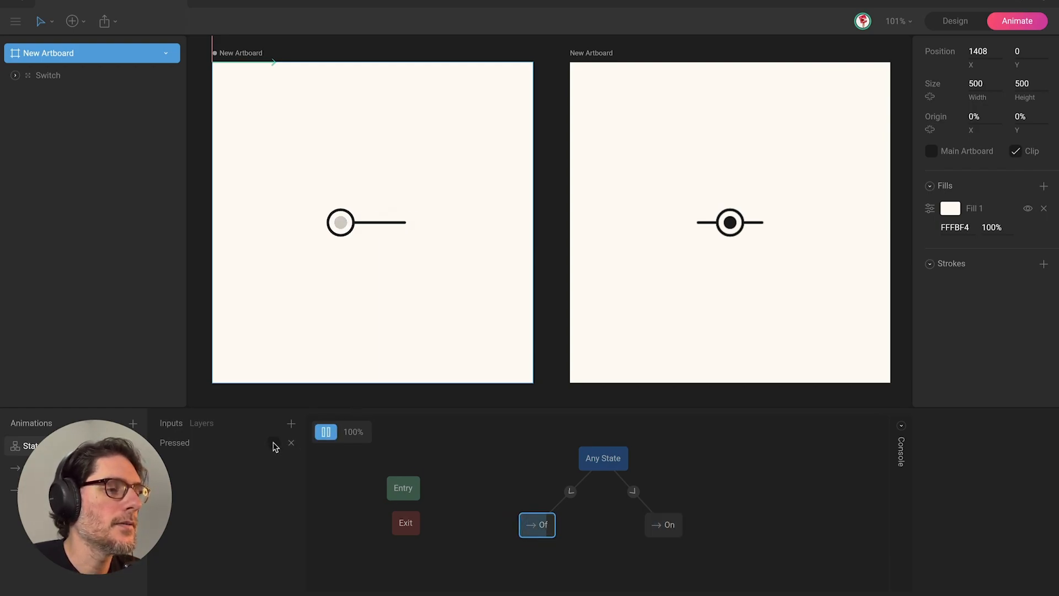
{"action": "left_click", "coordinate": [274, 443]}
{"action": "left_click", "coordinate": [274, 444]}
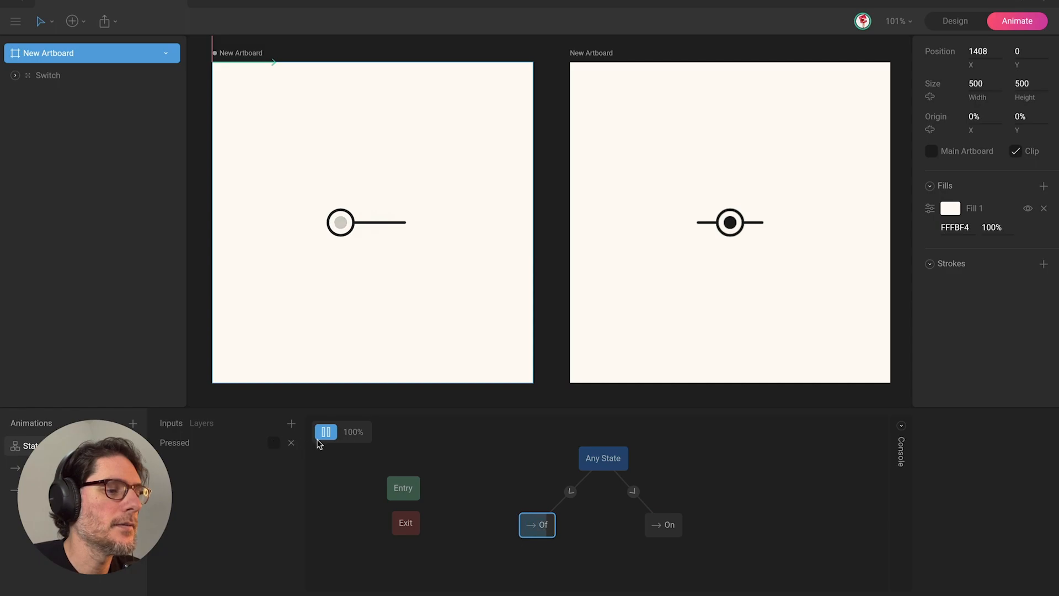
{"action": "left_click", "coordinate": [326, 432]}
Step: Play the state machine of the artboard with StartOf and StartOn states, and switch Pressed on and off repeatedly to compare its bounce
{"action": "left_click", "coordinate": [656, 311]}
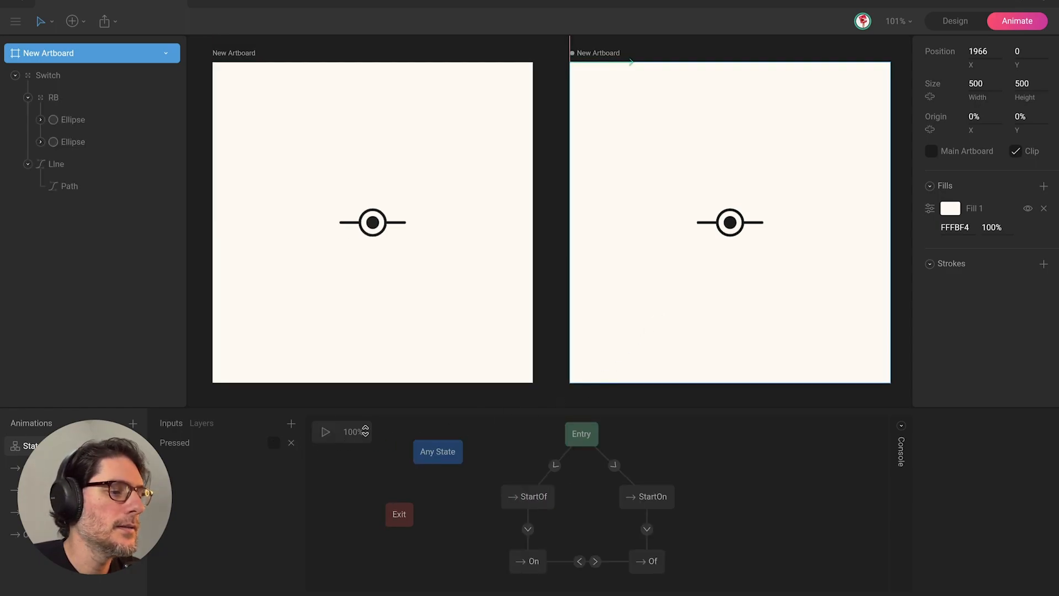
{"action": "left_click", "coordinate": [325, 432]}
{"action": "left_click", "coordinate": [274, 443]}
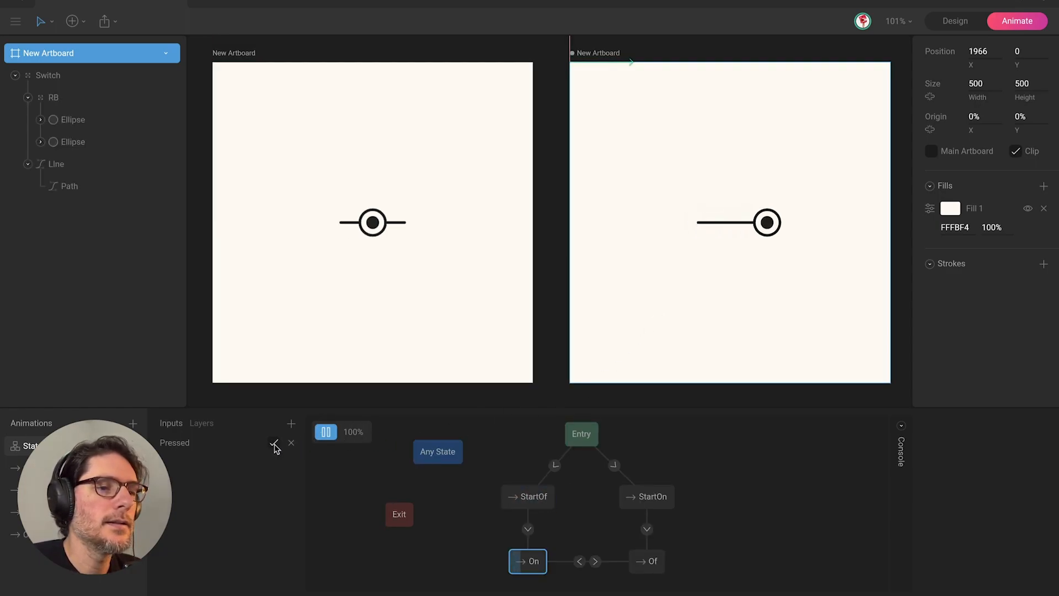
{"action": "left_click", "coordinate": [274, 444]}
{"action": "left_click", "coordinate": [274, 444]}
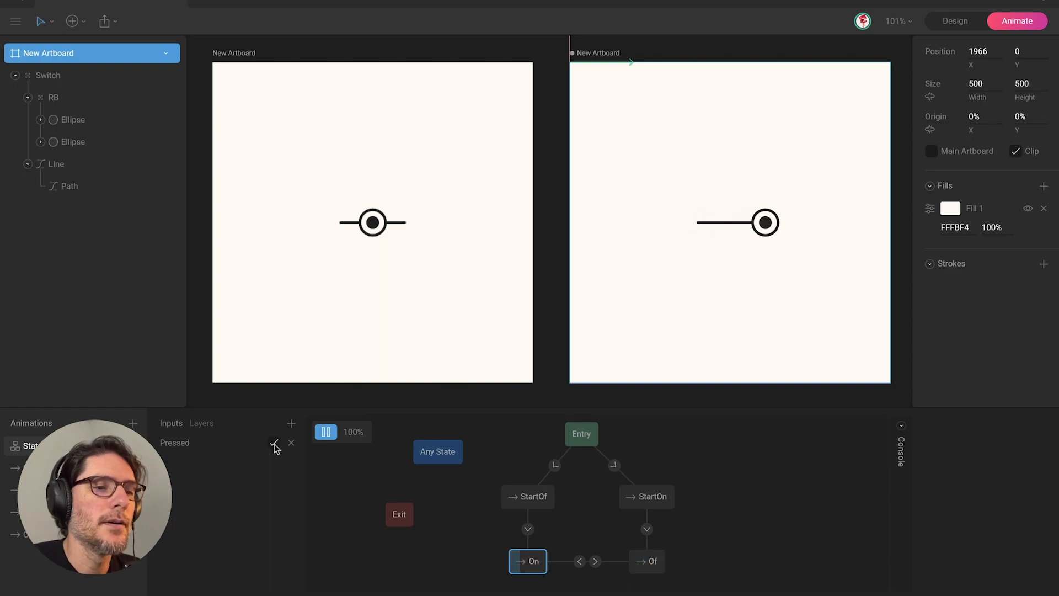
{"action": "left_click", "coordinate": [275, 444]}
{"action": "left_click", "coordinate": [274, 444]}
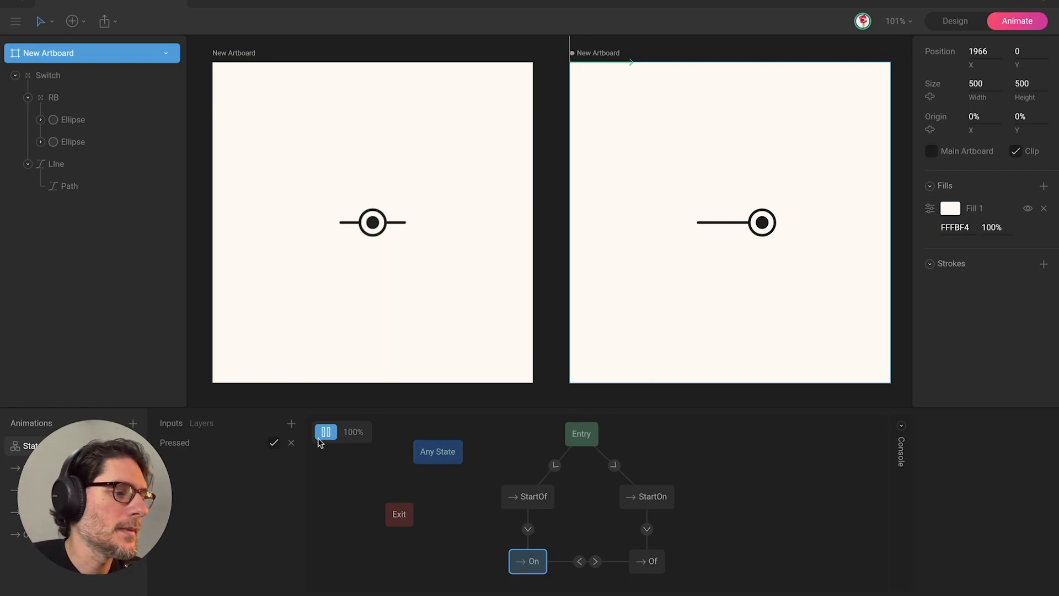
{"action": "left_click", "coordinate": [274, 444]}
{"action": "left_click", "coordinate": [274, 444]}
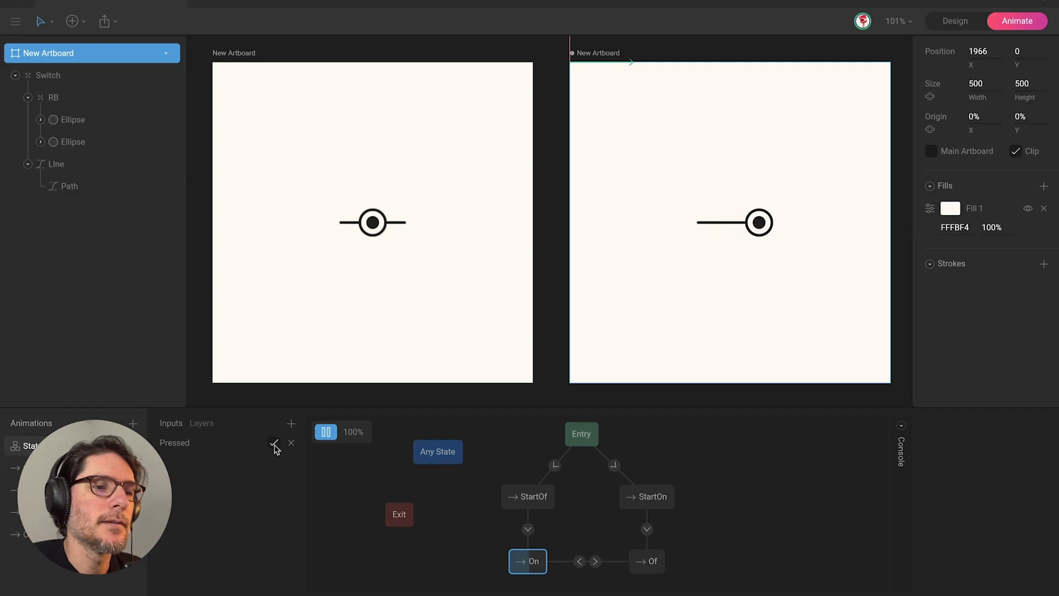